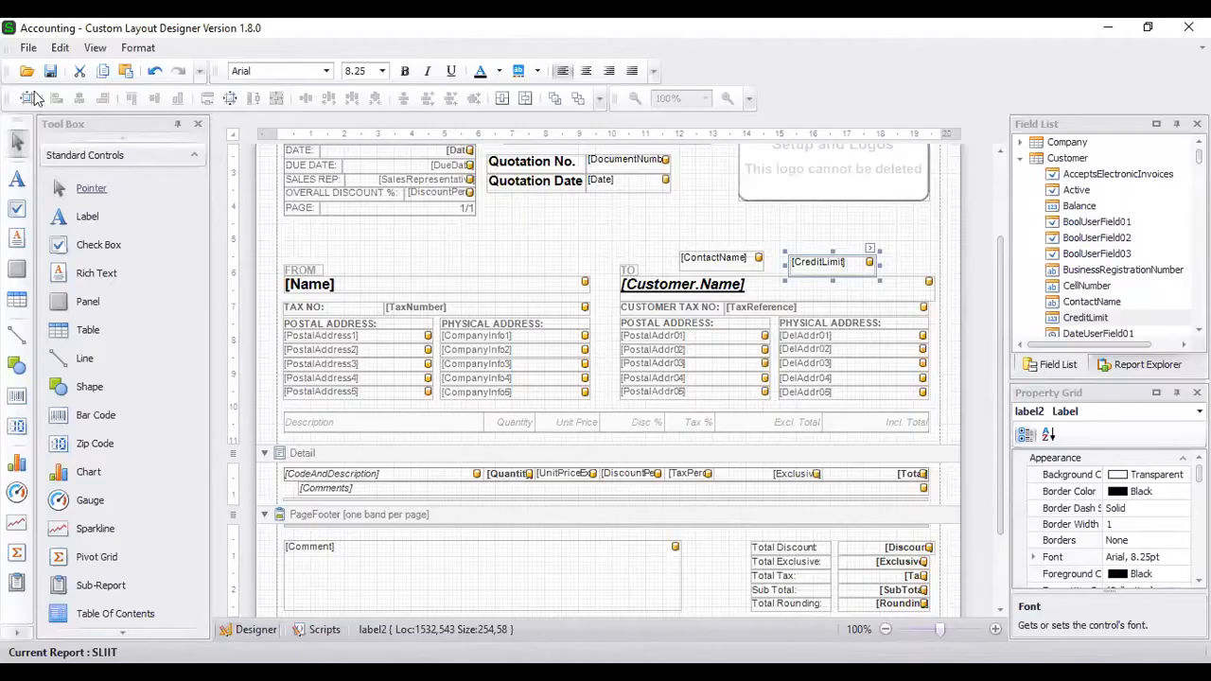
Save the edited custom layout under the new name SLIIT Sales Order
click(29, 47)
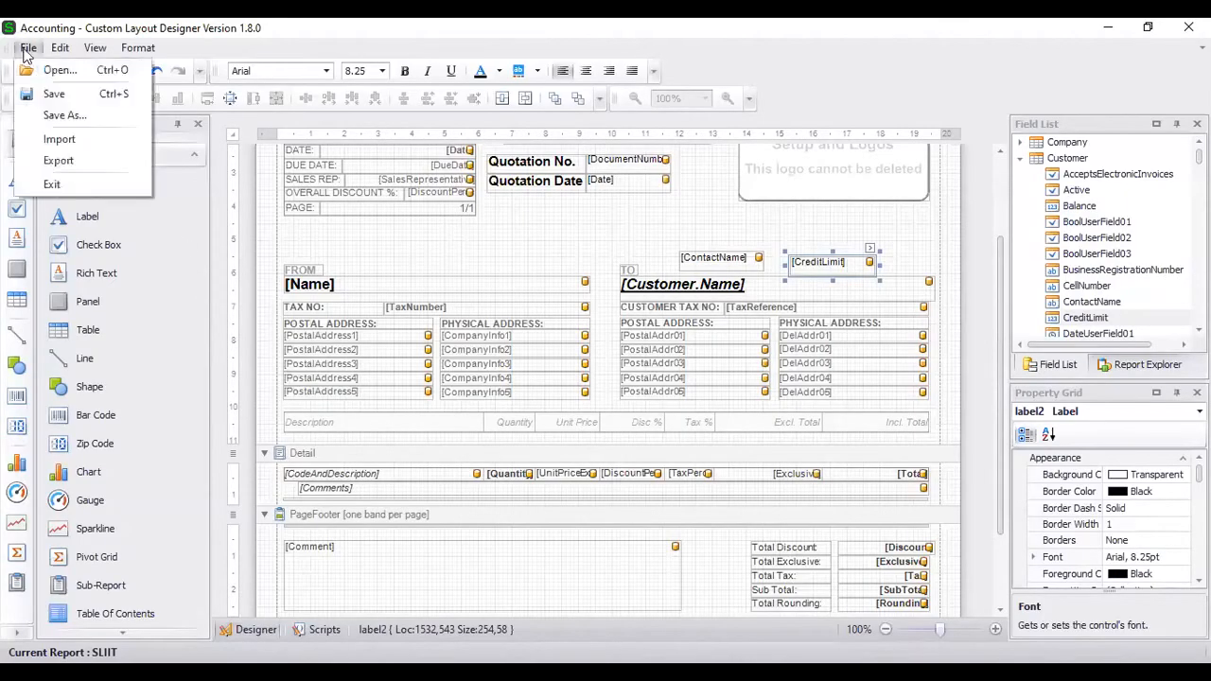
click(53, 115)
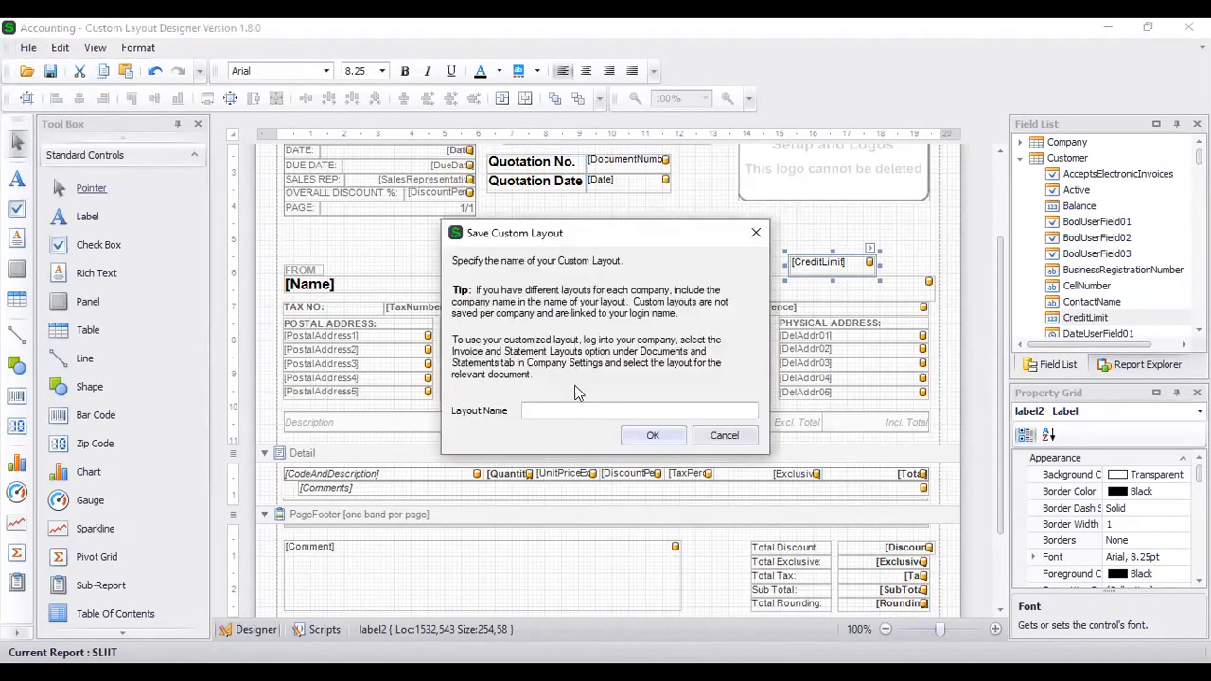
text(SLLI)
key(BackSpace)
key(BackSpace)
text(IIT Sales Order)
click(653, 435)
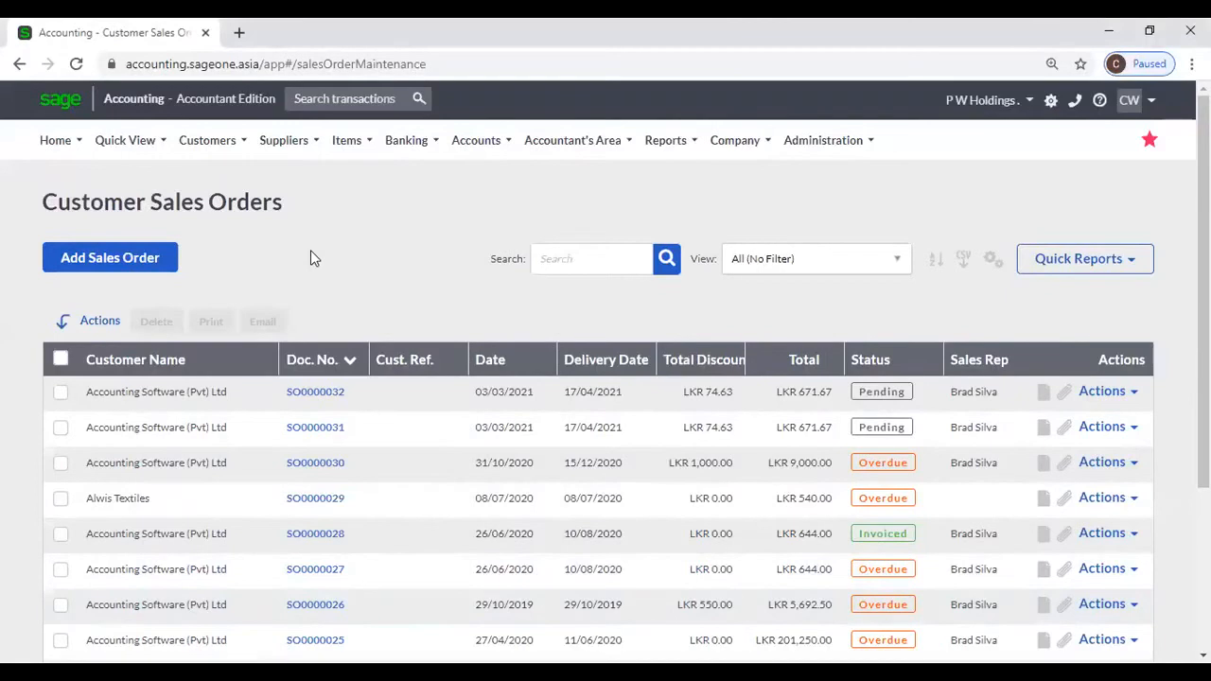
In Sage Accounting in the browser, open the newest customer sales order and set its layout to SLIIT Sales Order
click(305, 397)
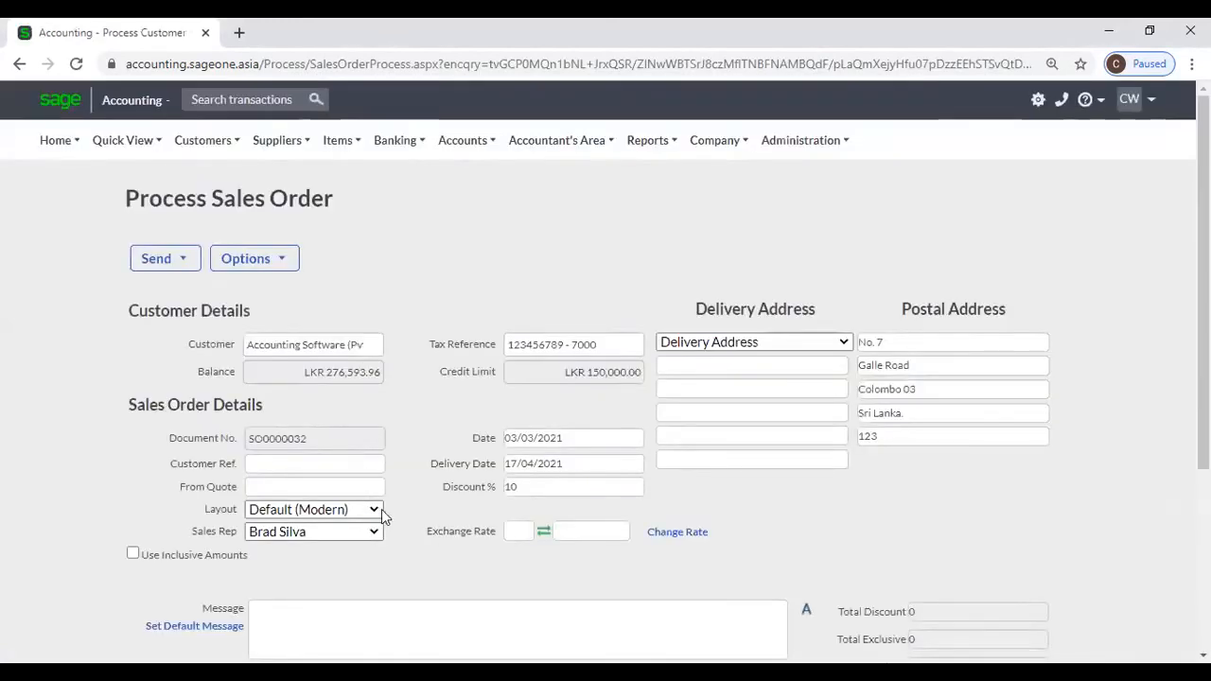
click(375, 512)
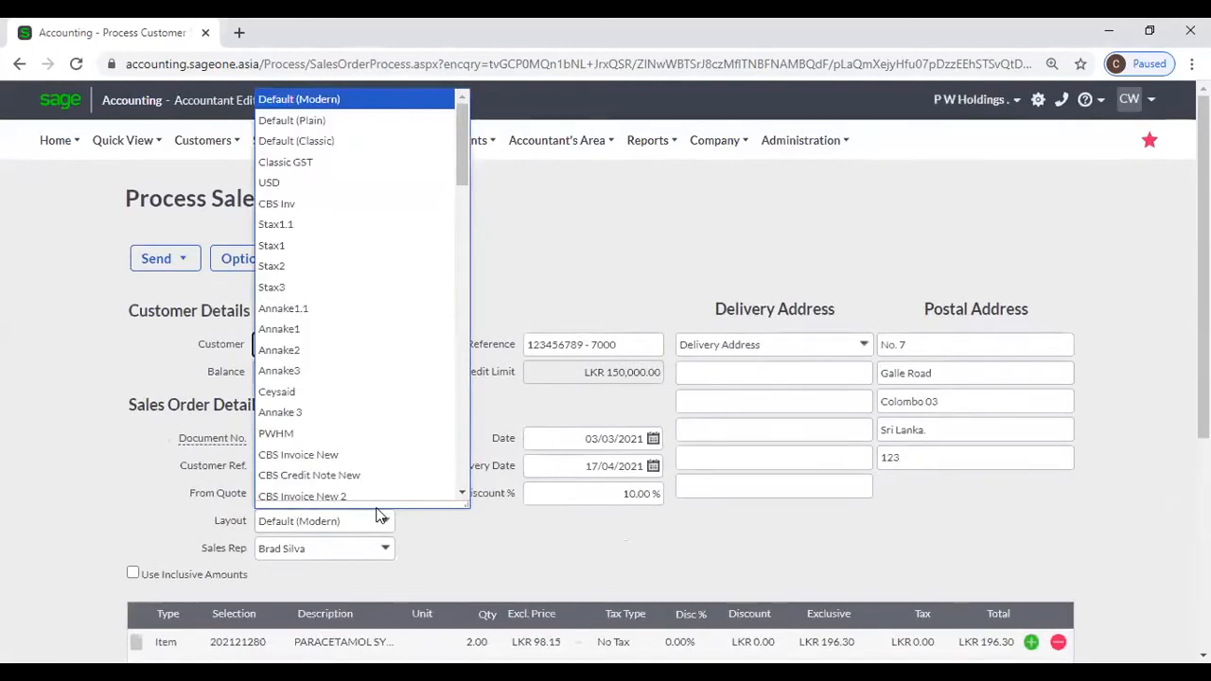
click(441, 551)
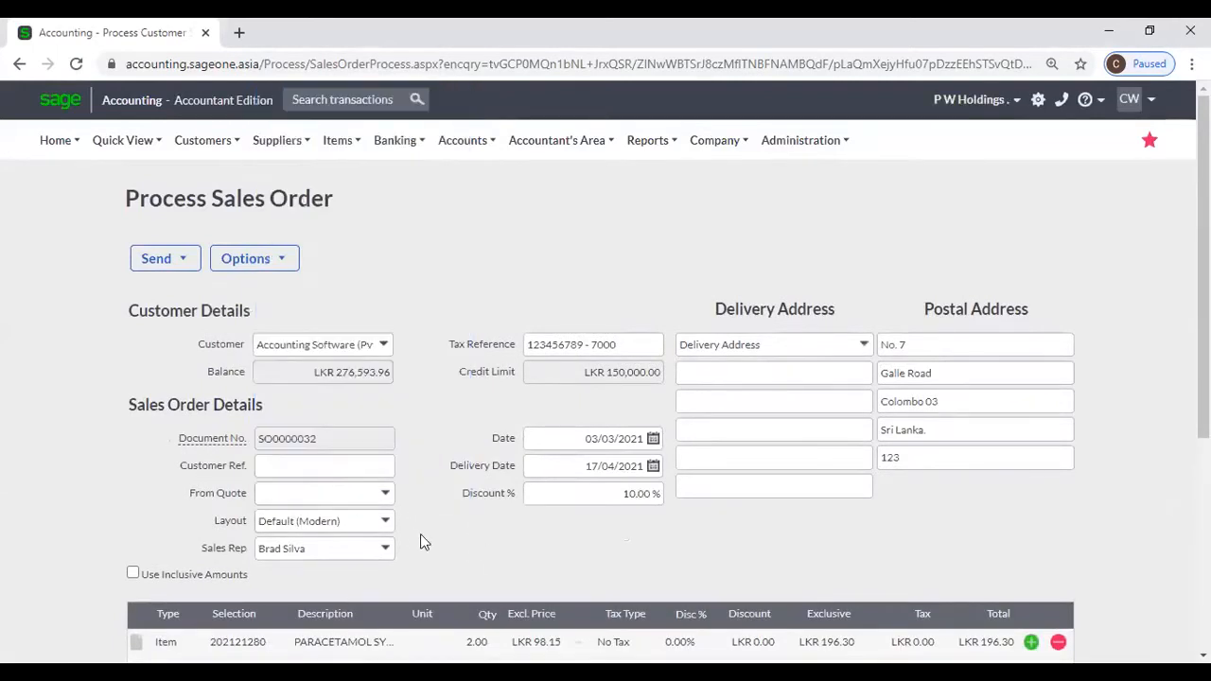
click(386, 523)
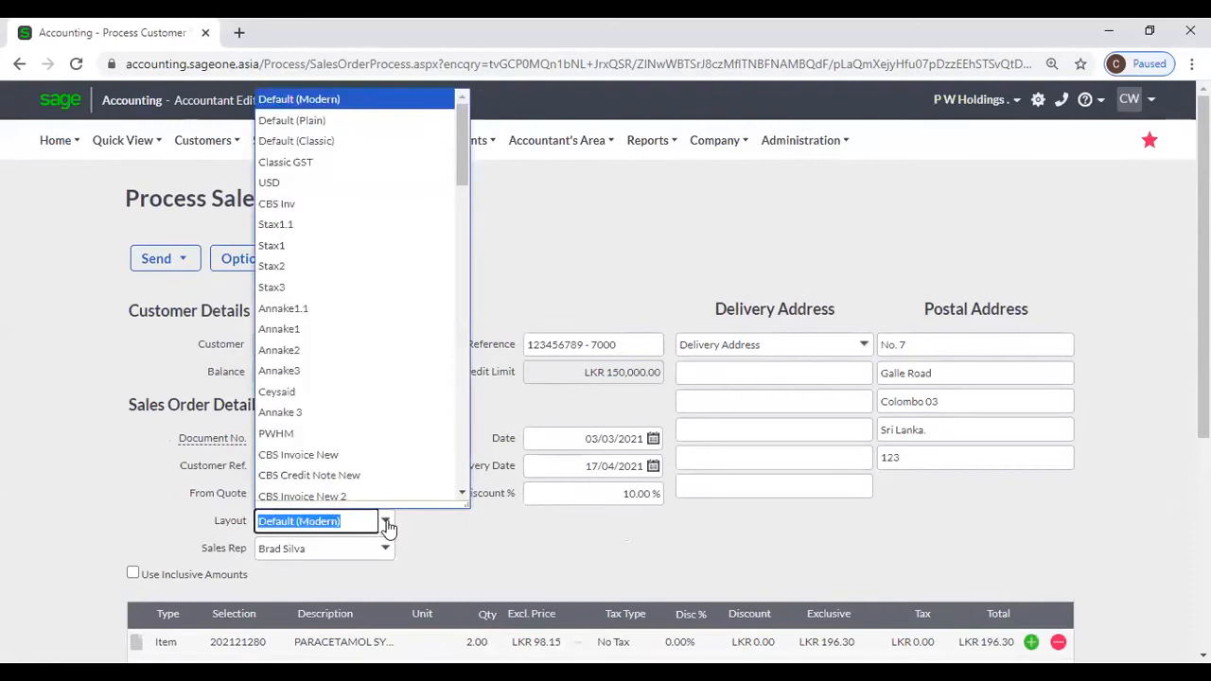
text(SLIIT)
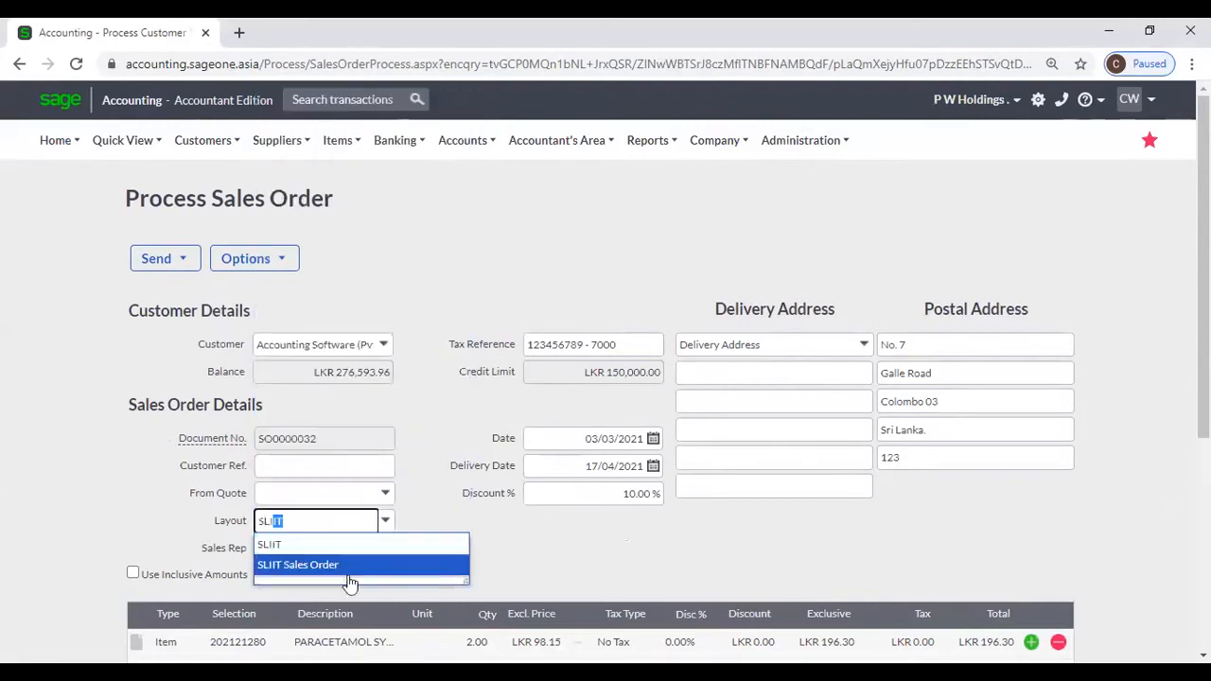
click(348, 577)
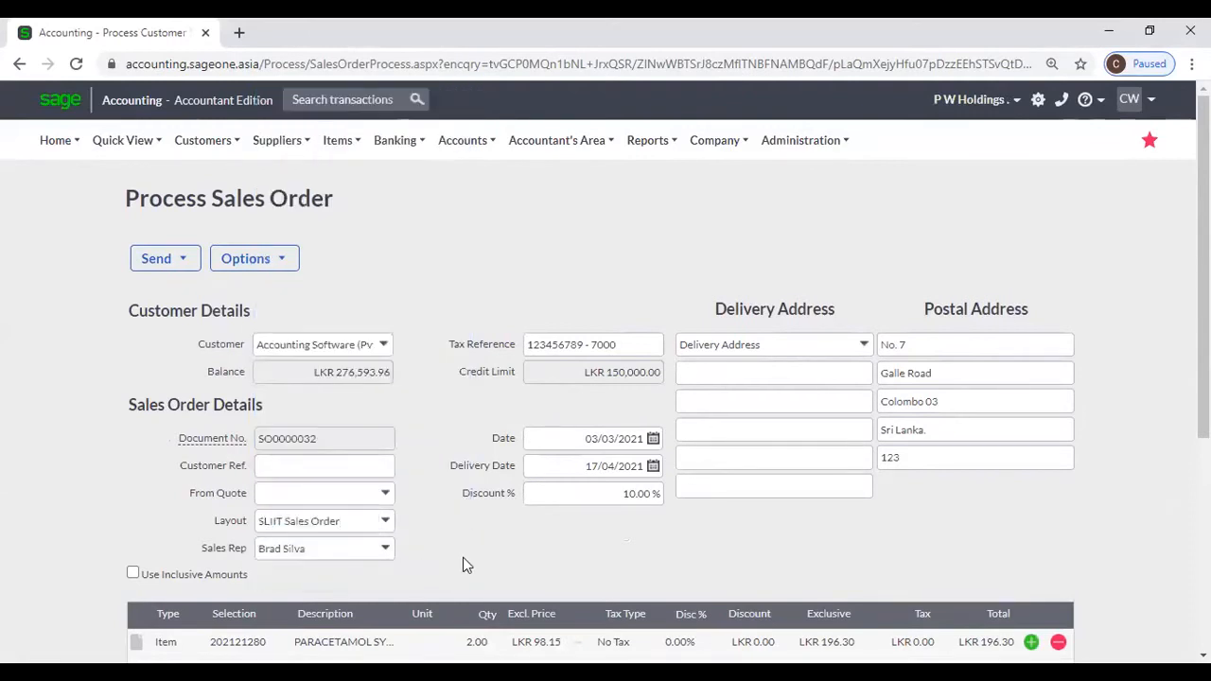
scroll(464, 563, down, 2)
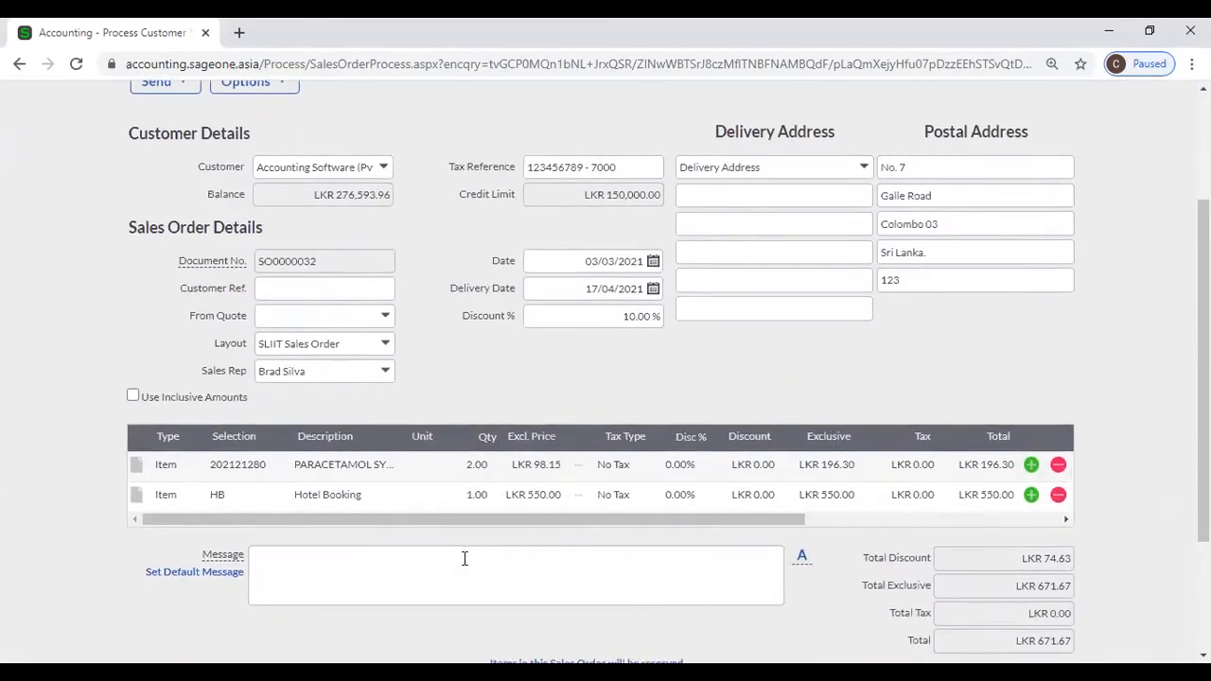
scroll(464, 559, up, 2)
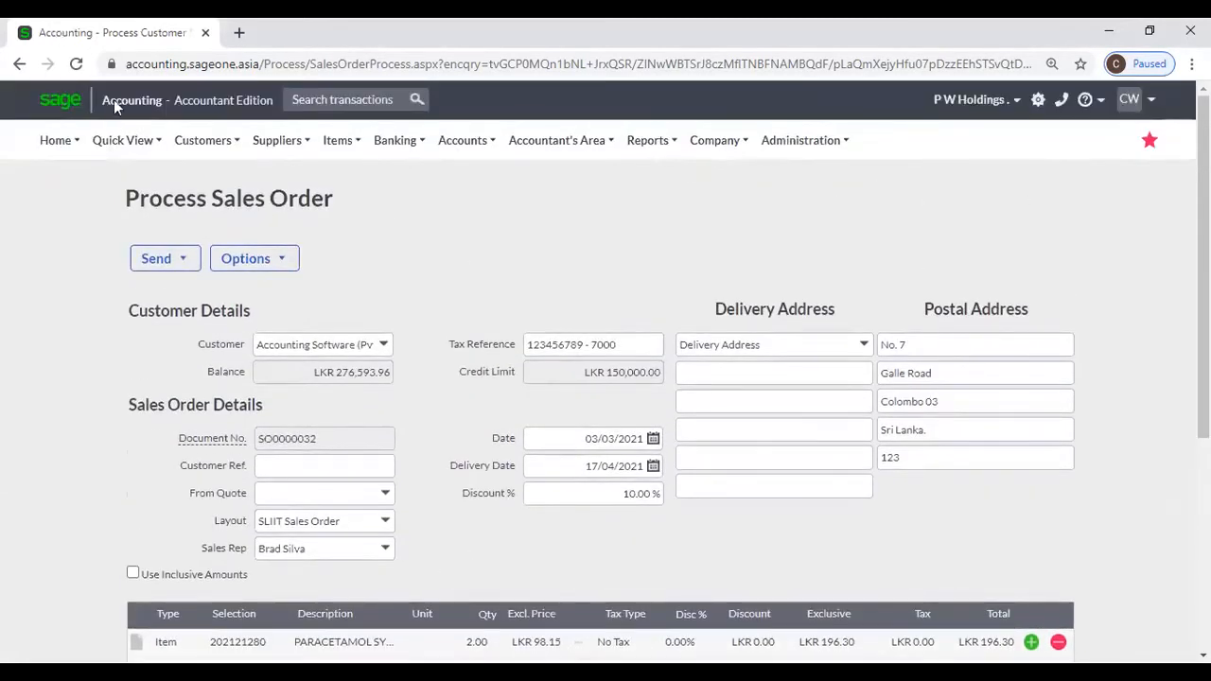
Go to the customer tax invoices and start a new tax invoice
mouse_move(200, 147)
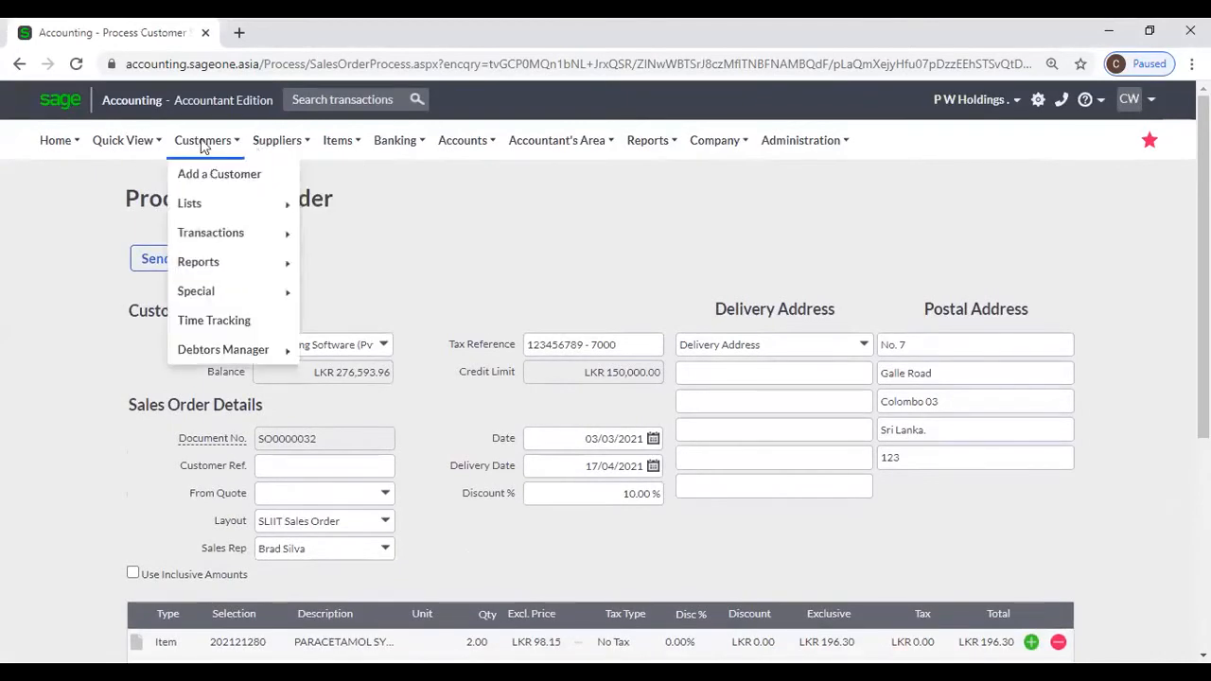
mouse_move(244, 232)
click(413, 290)
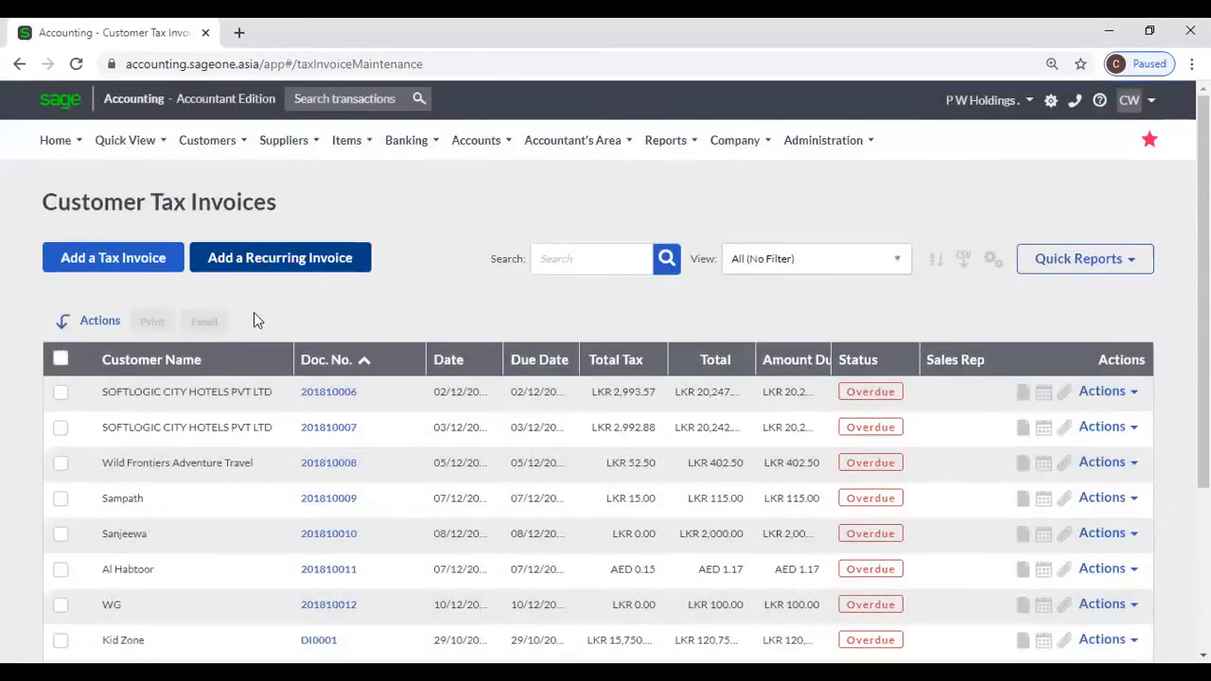
click(124, 273)
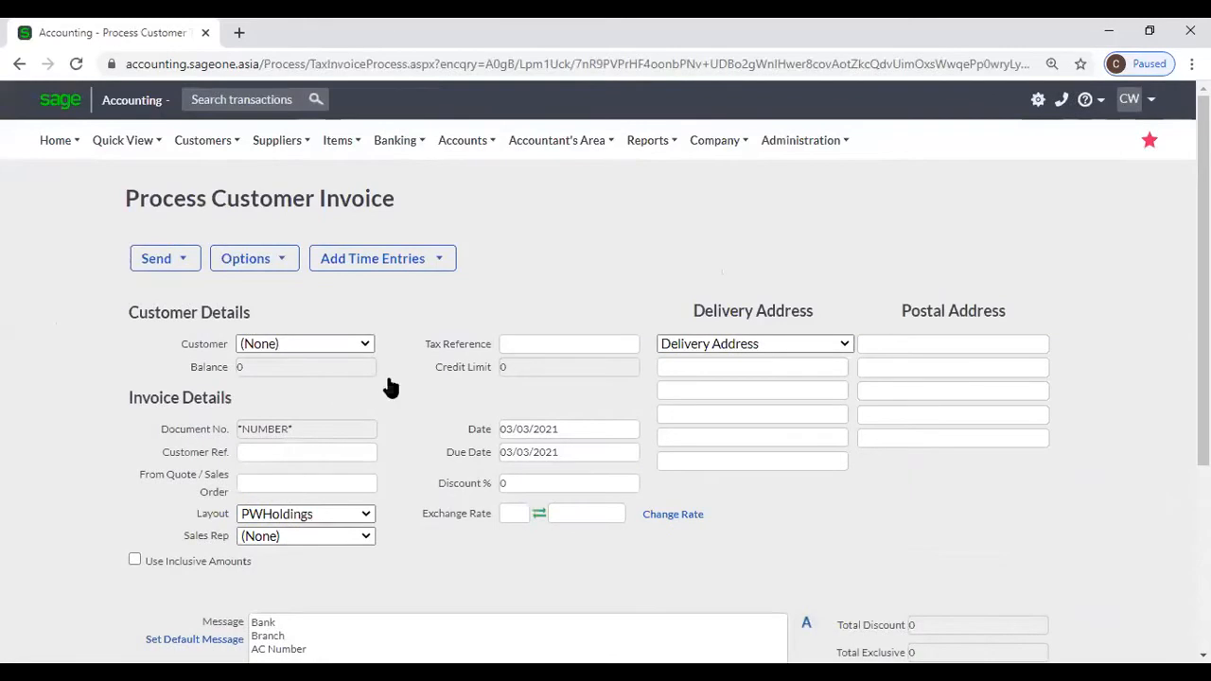
Choose Accounting Software (Pvt) Ltd as the invoice customer and decline to invoice its outstanding sales orders
text(are (Pv)
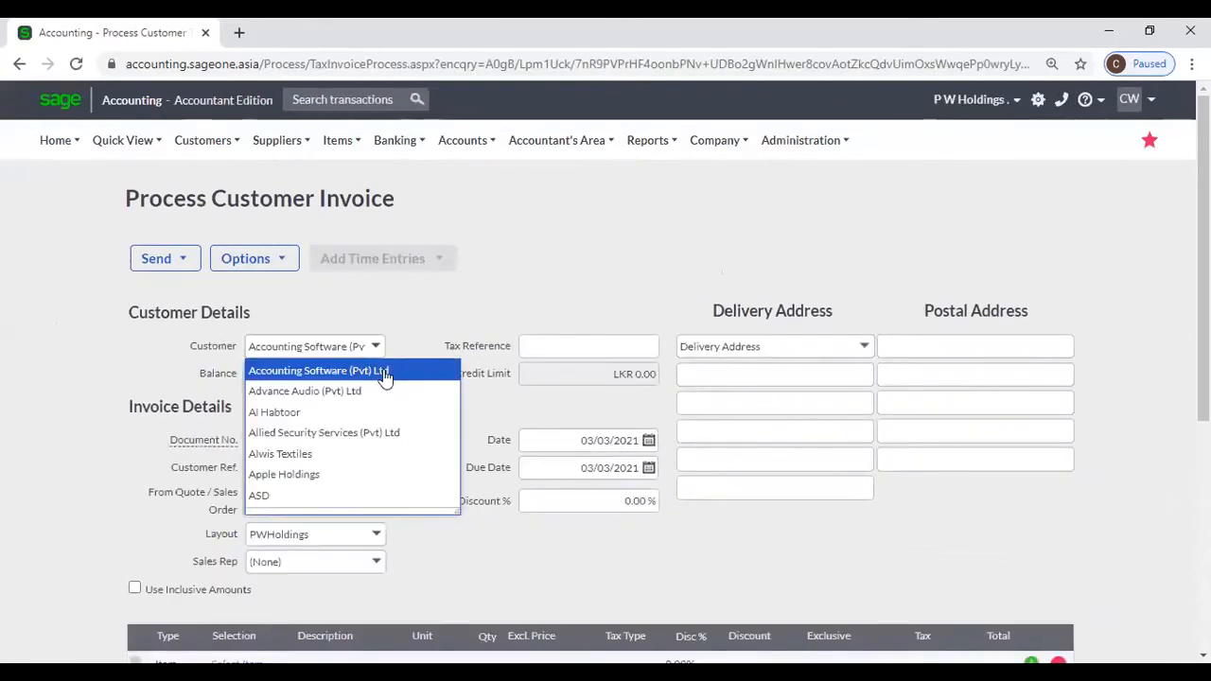
click(385, 374)
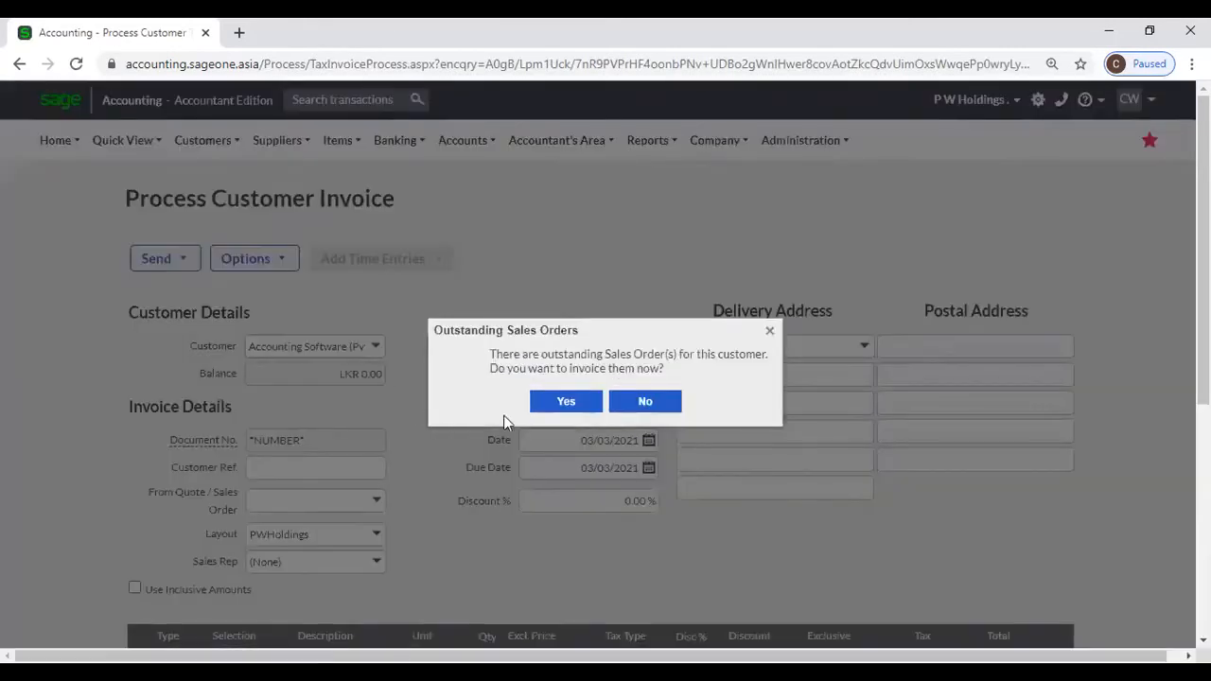
click(626, 405)
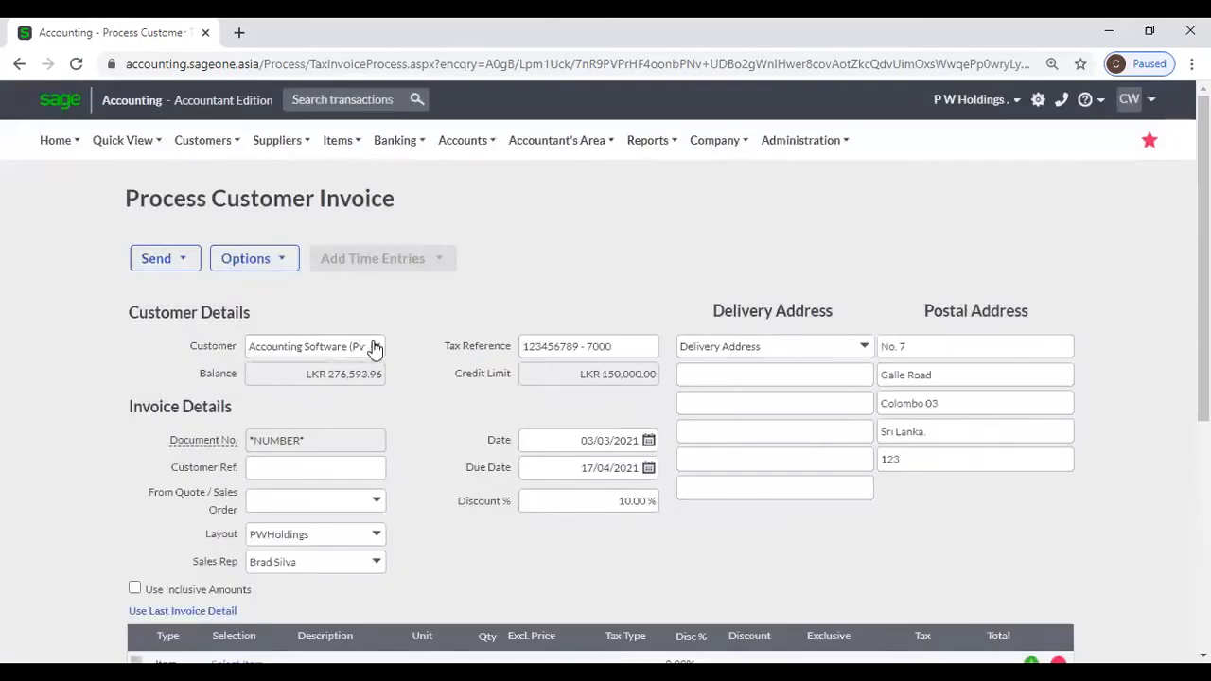
Switch the customer to Advance Audio (Pvt) Ltd and back to Accounting Software (Pvt) Ltd, declining to invoice outstanding sales orders
click(374, 347)
click(353, 434)
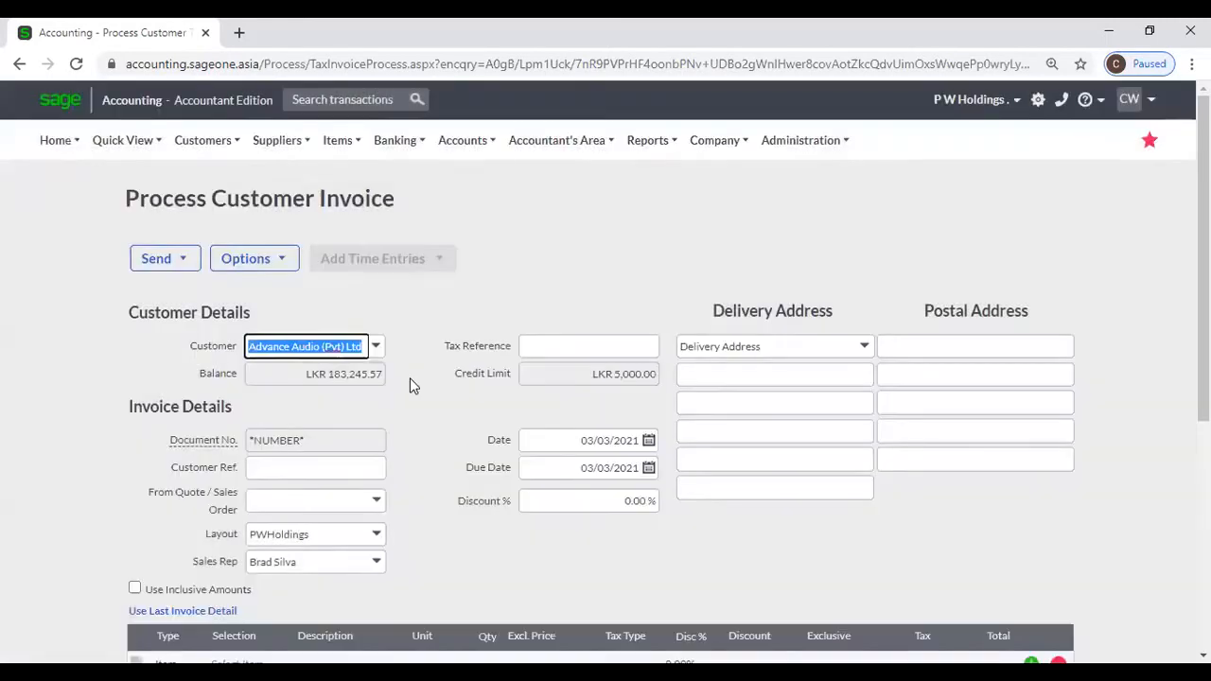
click(375, 347)
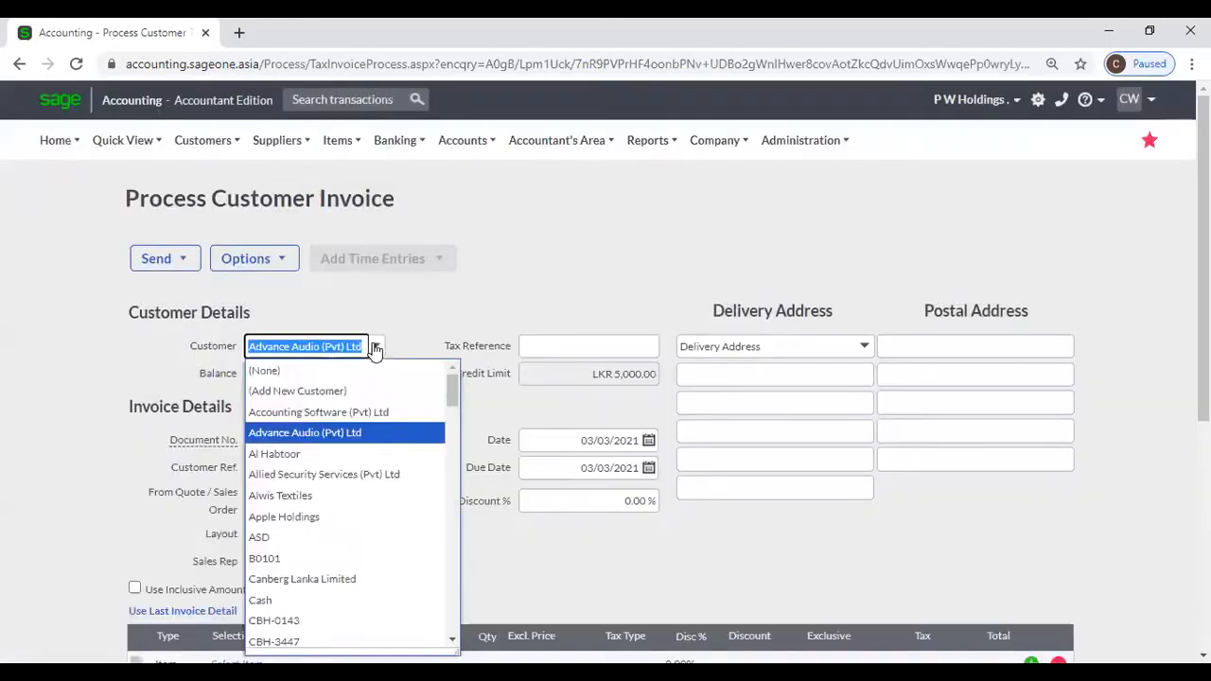
click(373, 414)
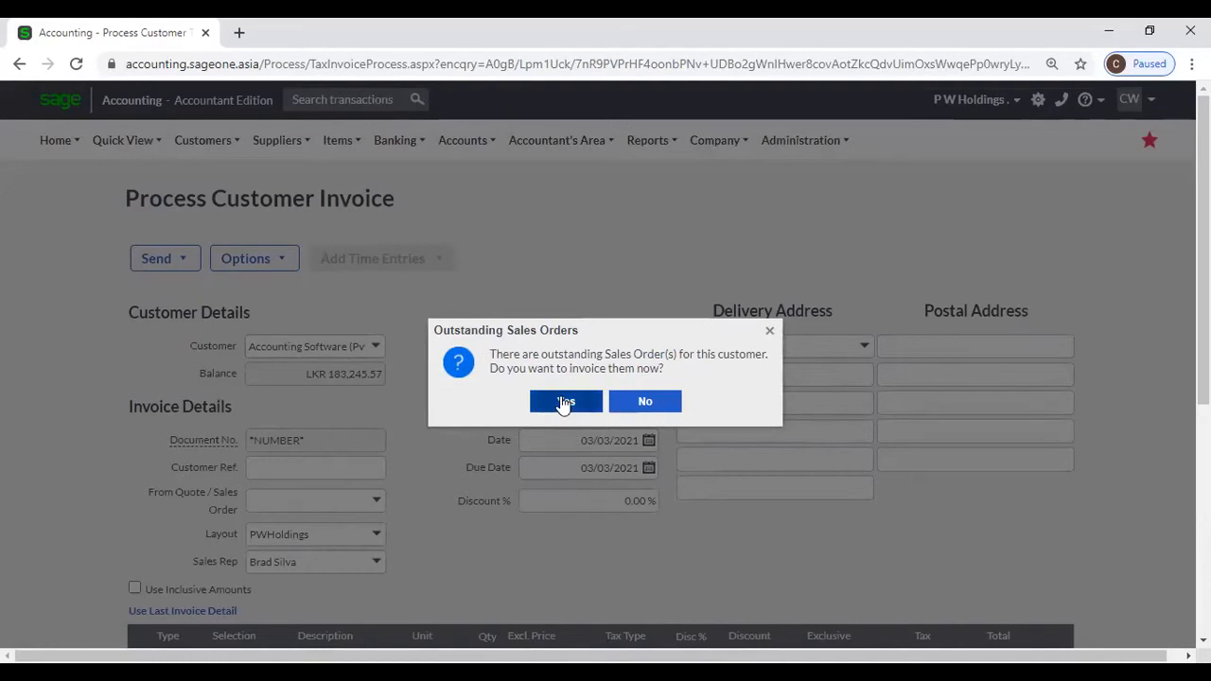
click(649, 403)
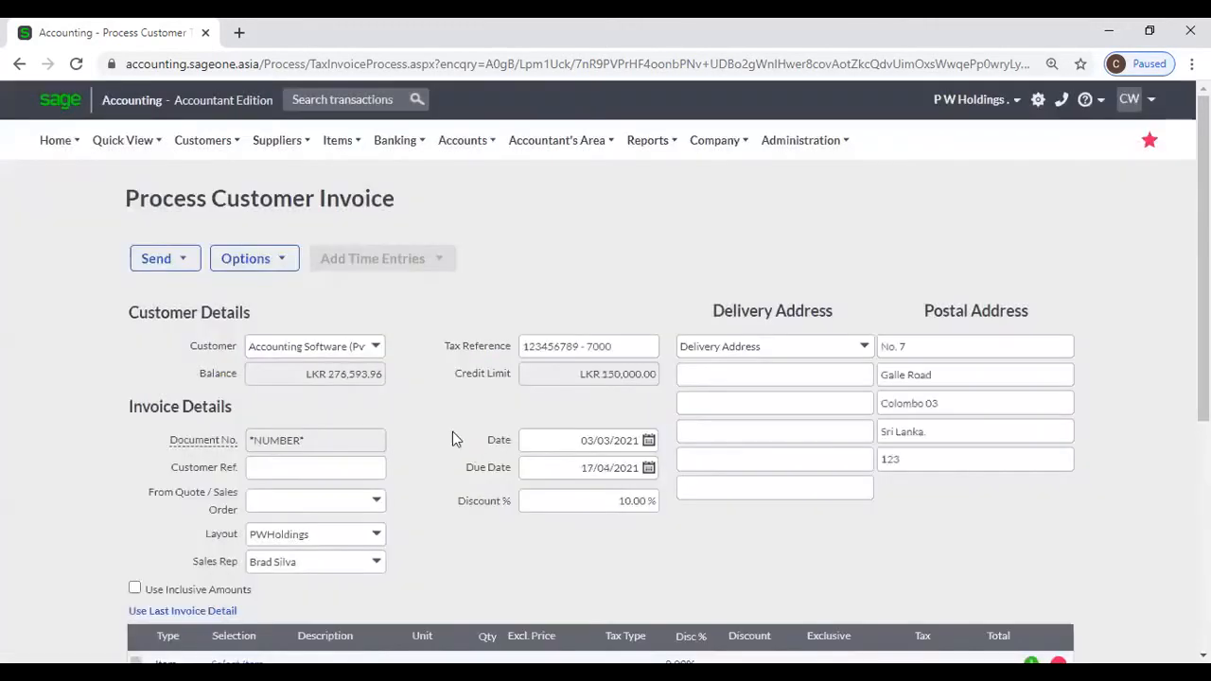
Examine the customer reference suggestions and the quotes or sales orders available for the invoice, without choosing any
scroll(371, 417, down, 2)
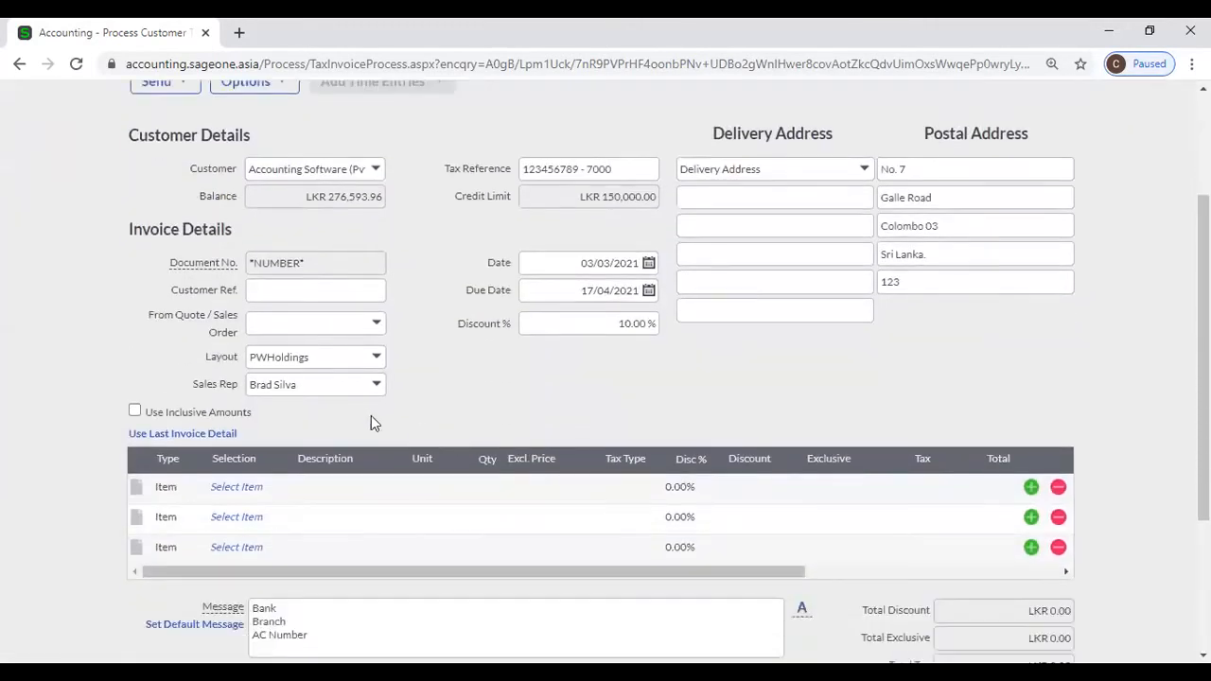
click(256, 289)
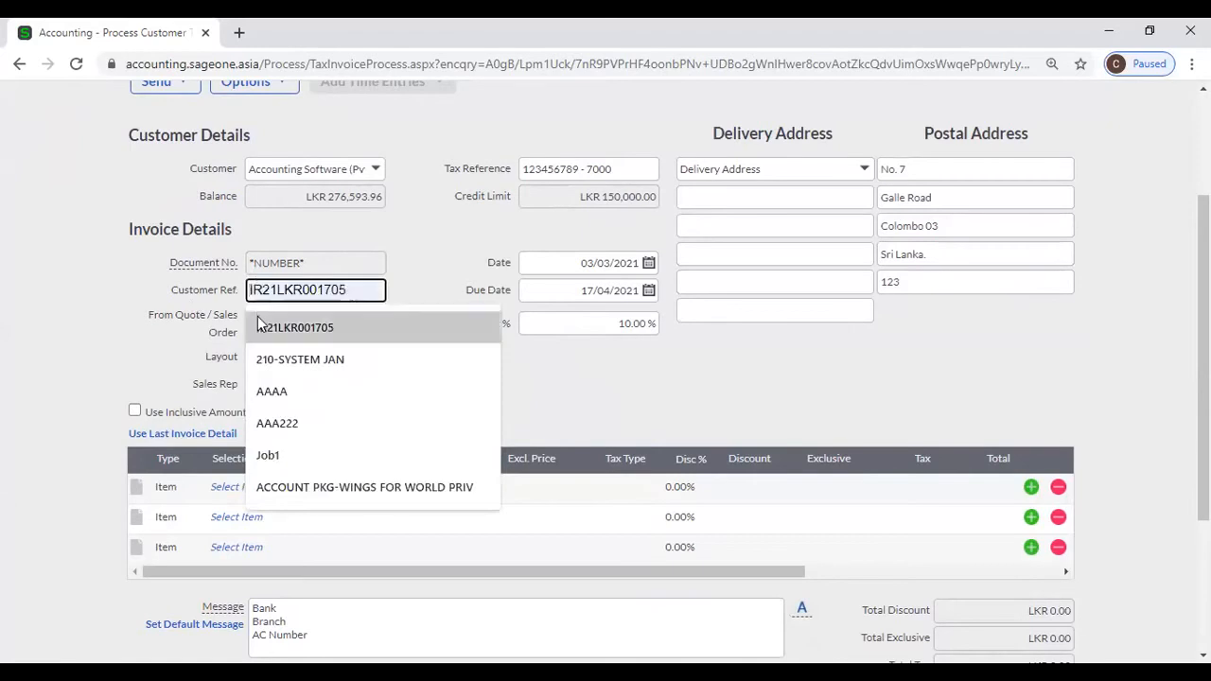
click(428, 284)
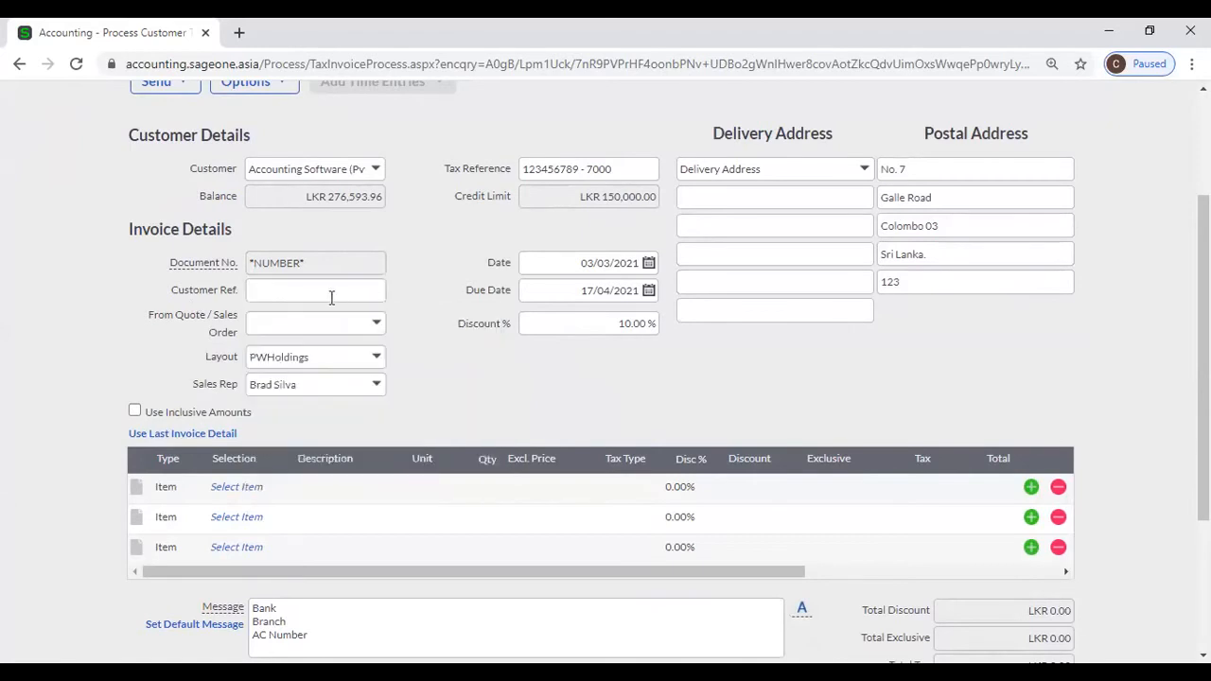
click(377, 325)
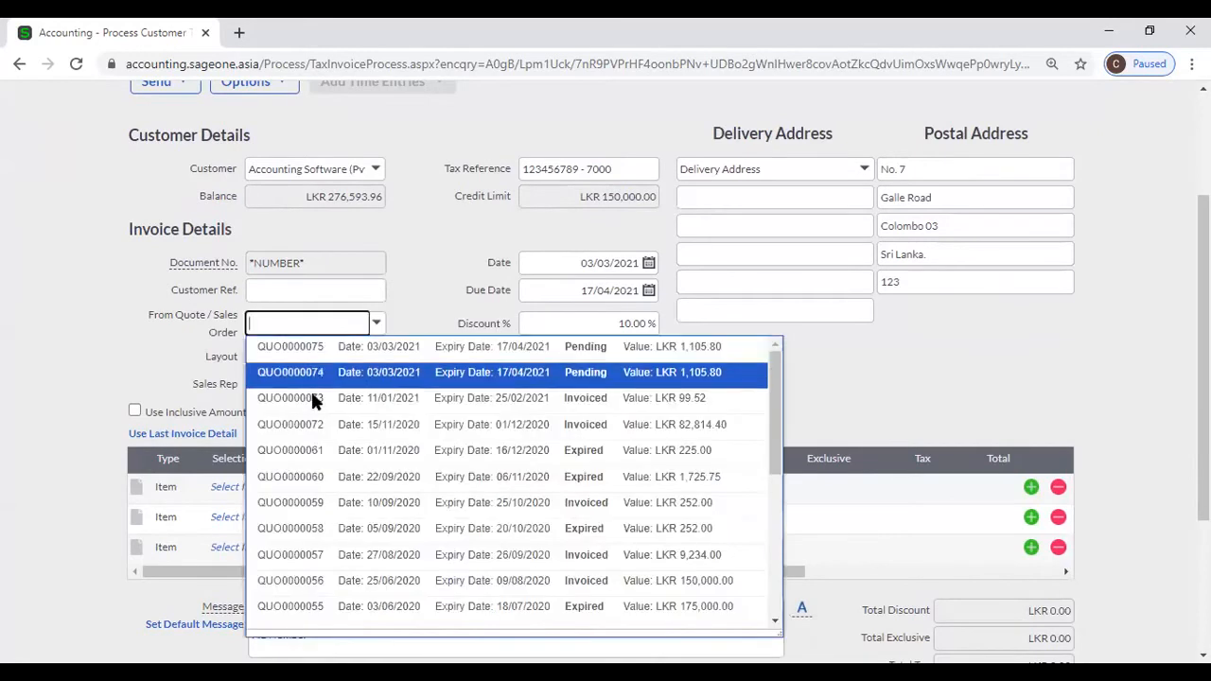
click(430, 277)
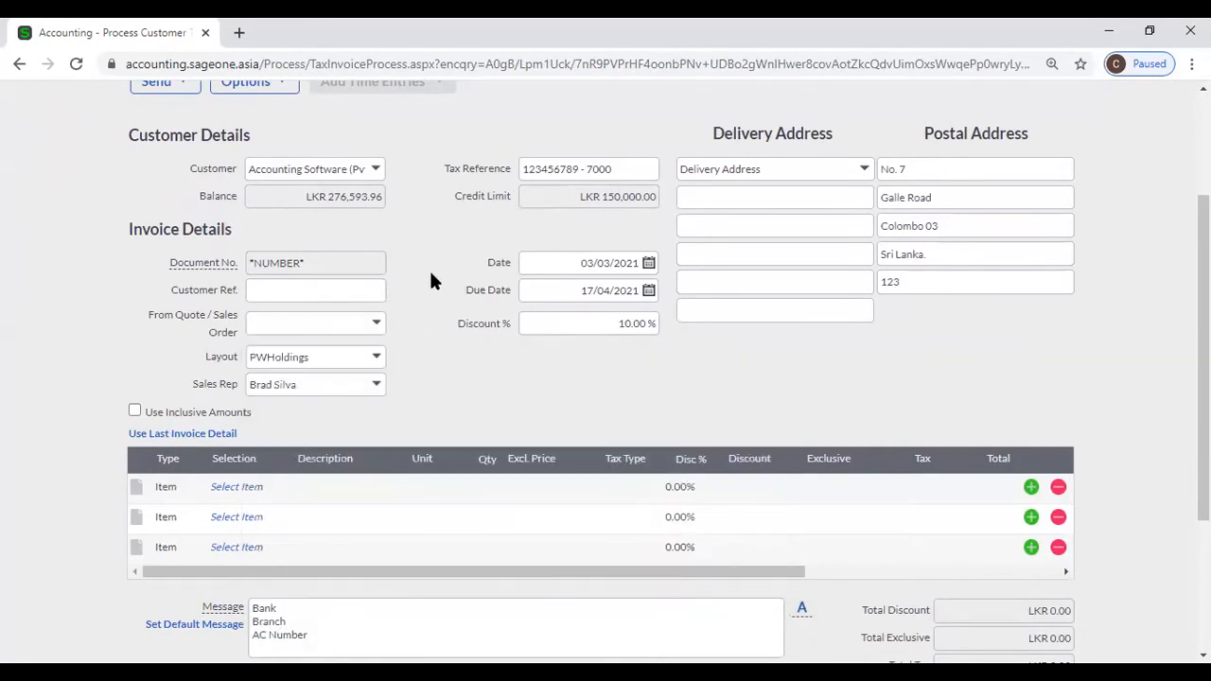
Add item 2BR (2 Bed Rooms) to the first invoice line and accept the selling price warning
scroll(428, 267, down, 2)
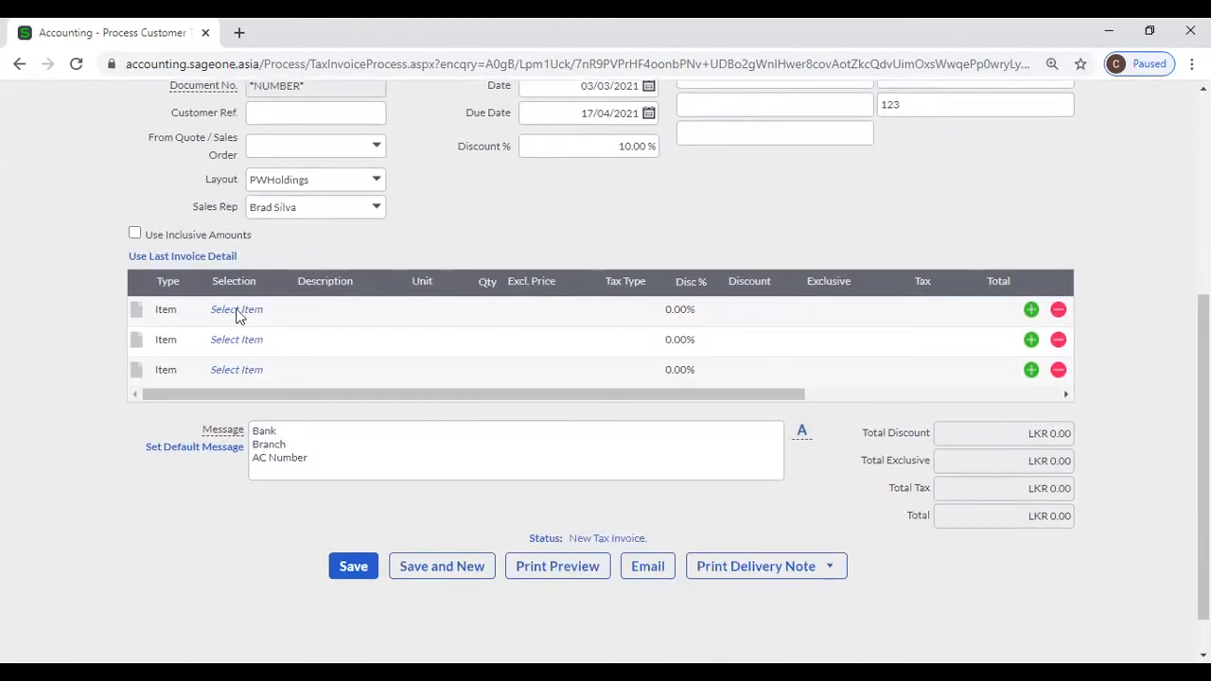
click(239, 312)
click(279, 309)
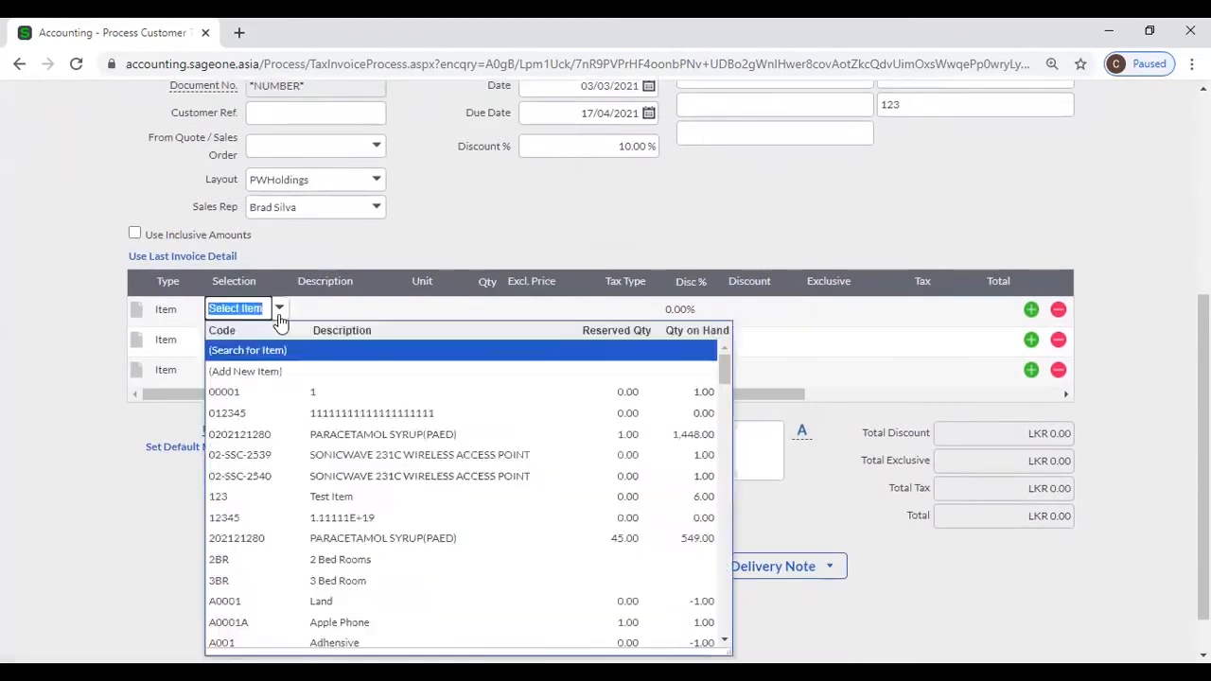
click(289, 560)
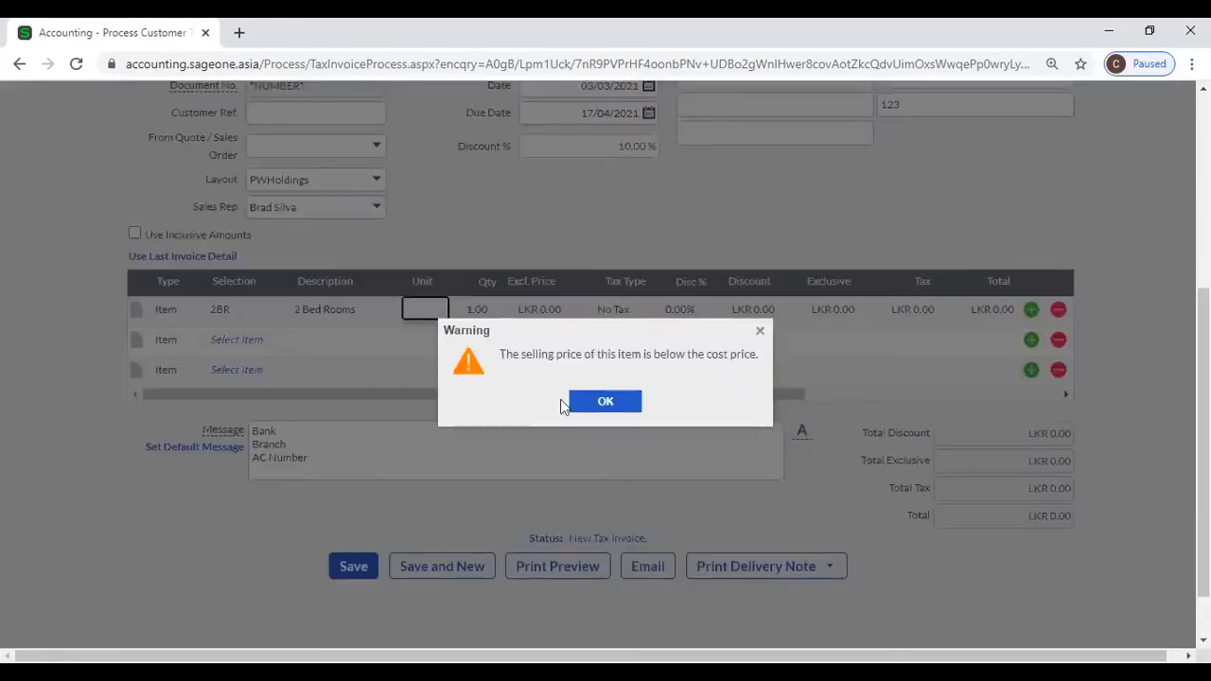
click(589, 406)
Reselect item 2BR on the first invoice line and set its exclusive price to 50000
click(531, 310)
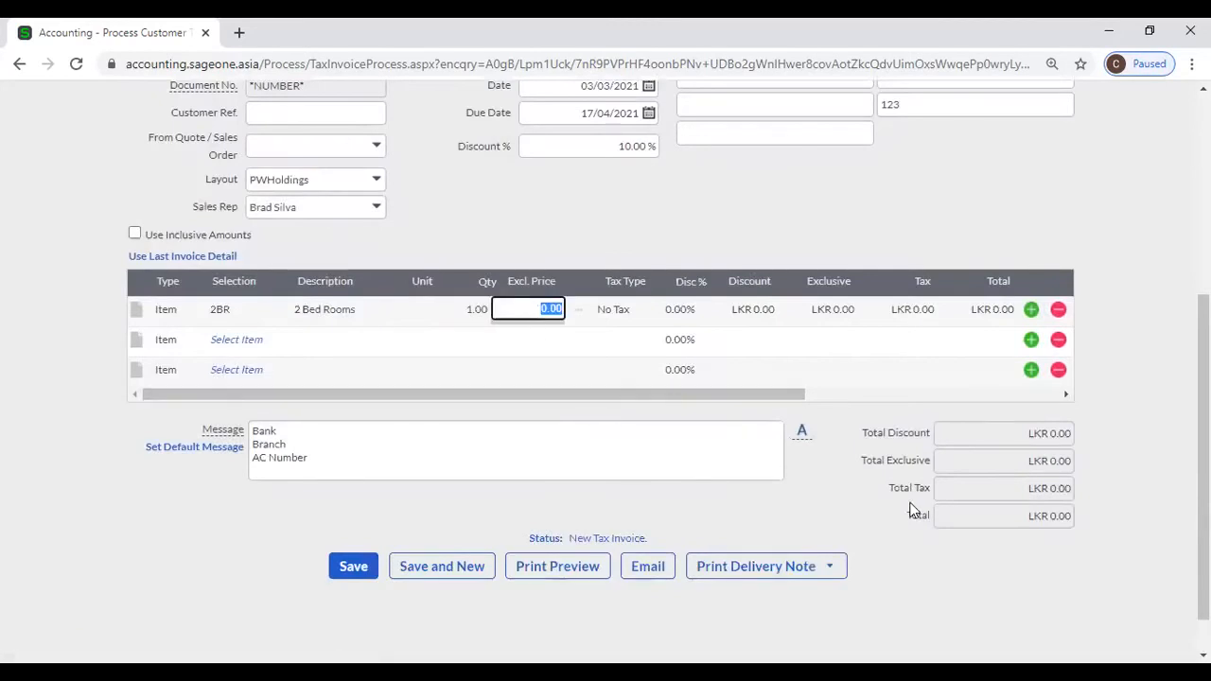
click(221, 309)
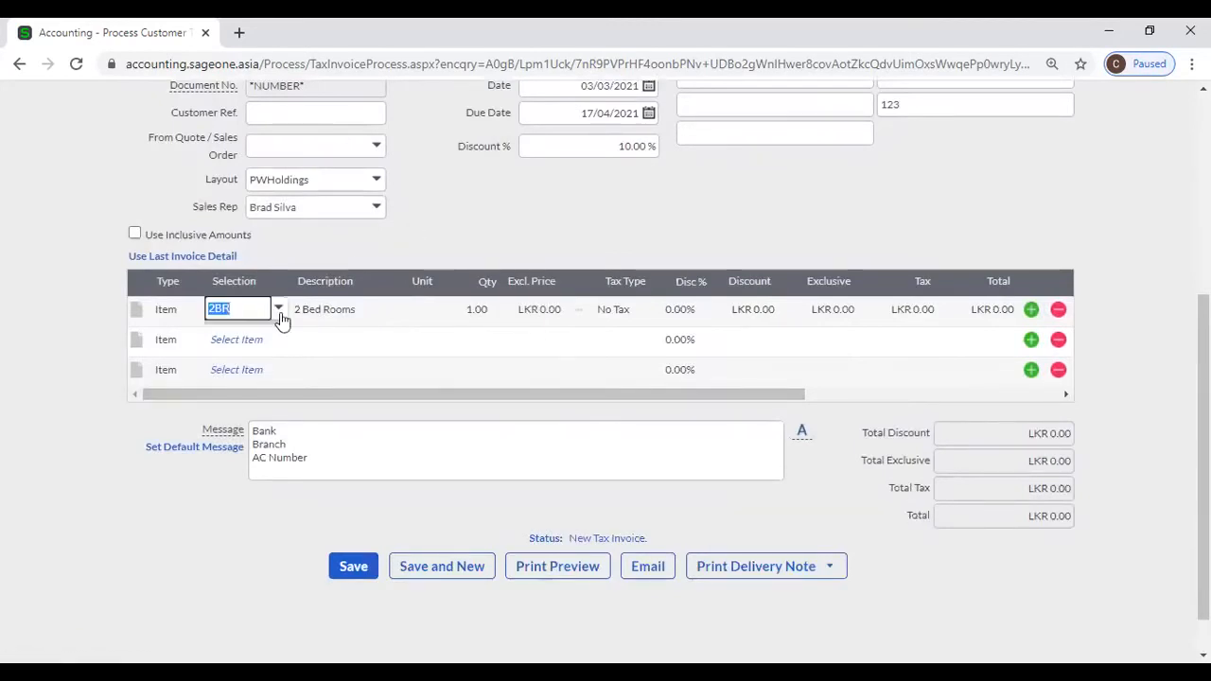
click(278, 309)
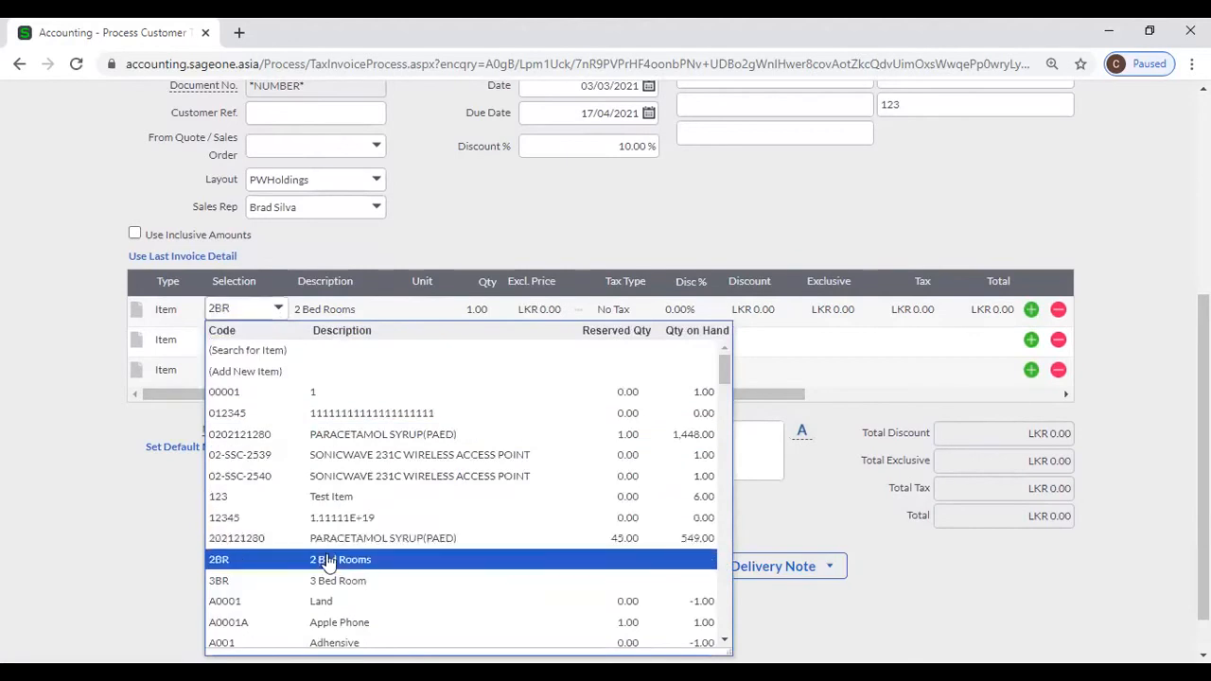
click(326, 558)
key(Tab)
key(Tab)
key(Tab)
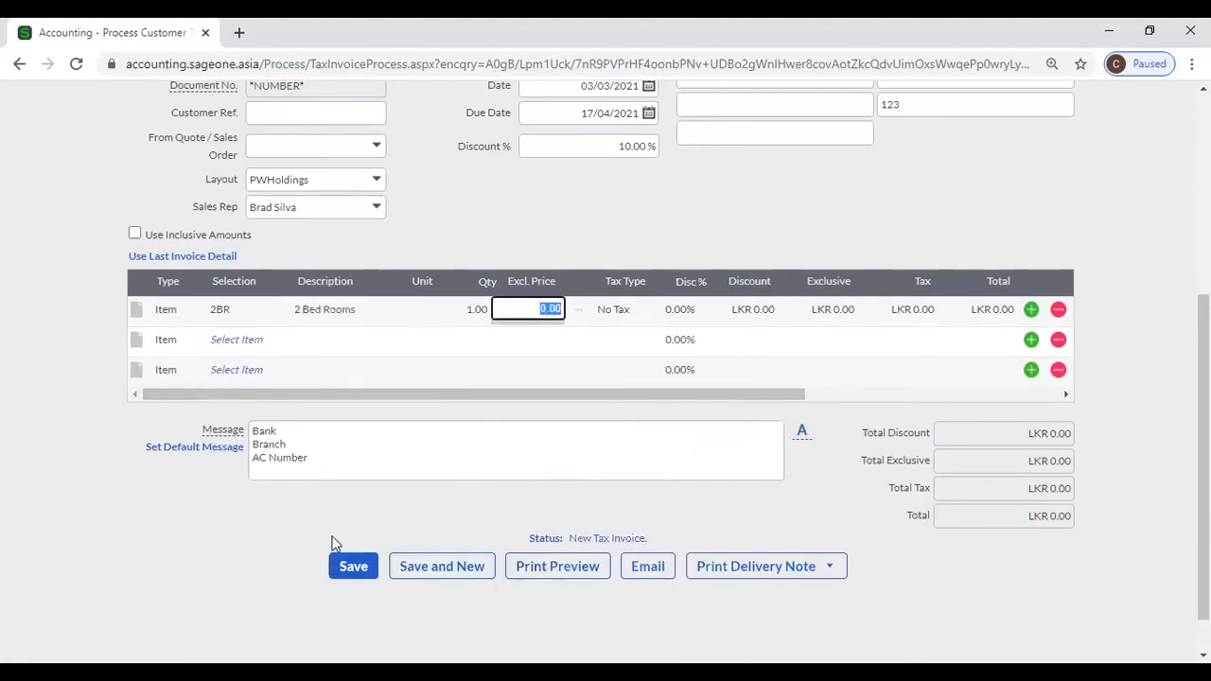
text(50000)
key(Tab)
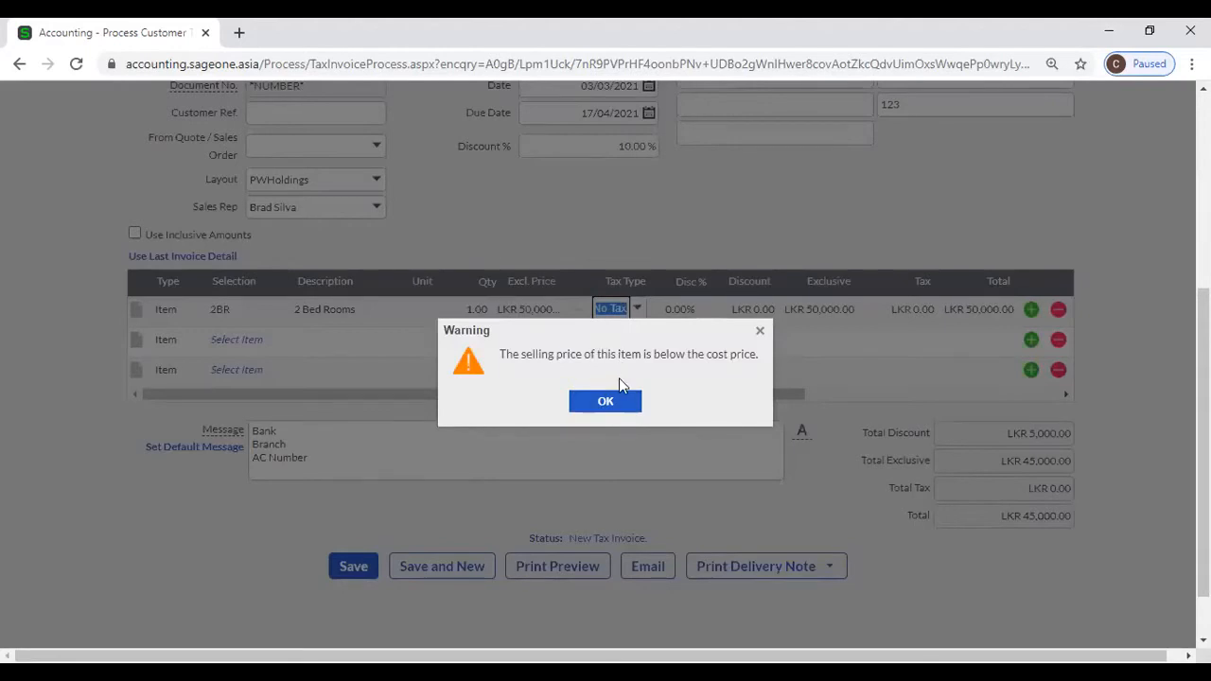
scroll(619, 378, up, 1)
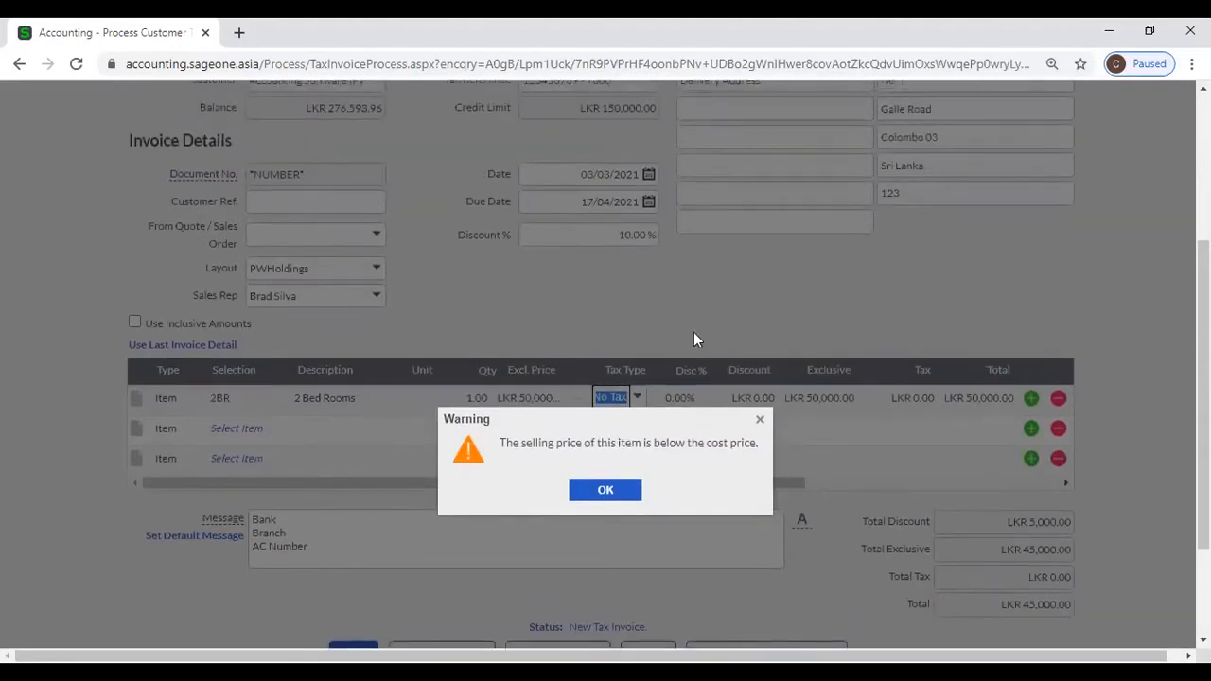
Accept the selling price warning and set the 2BR line's exclusive price to 150000
click(631, 492)
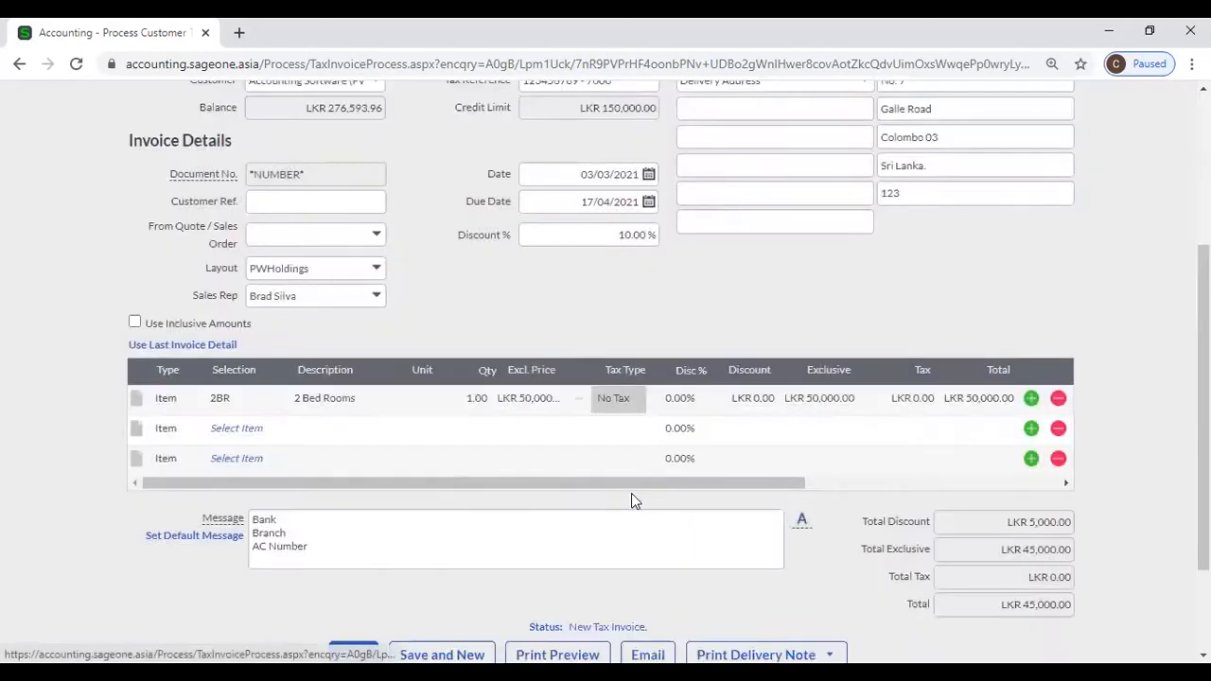
click(503, 397)
click(507, 396)
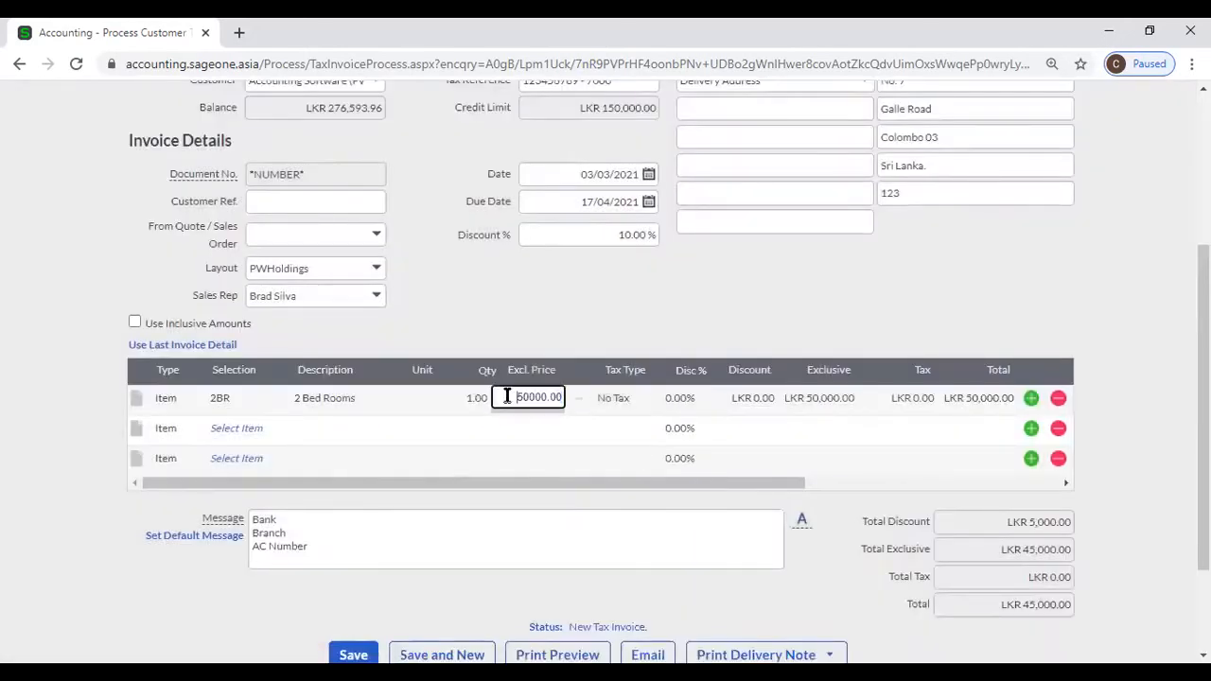
text(1)
key(Tab)
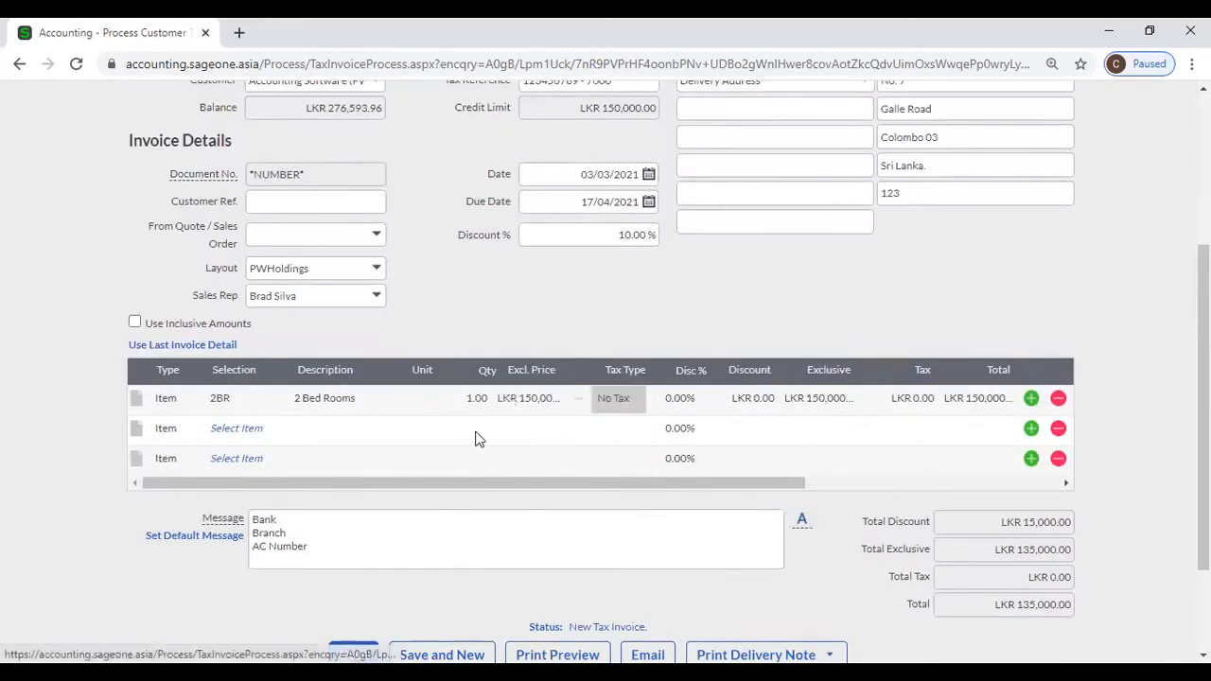
Assign the Manufacturing department and the Colombo job to the 2BR invoice line
click(934, 482)
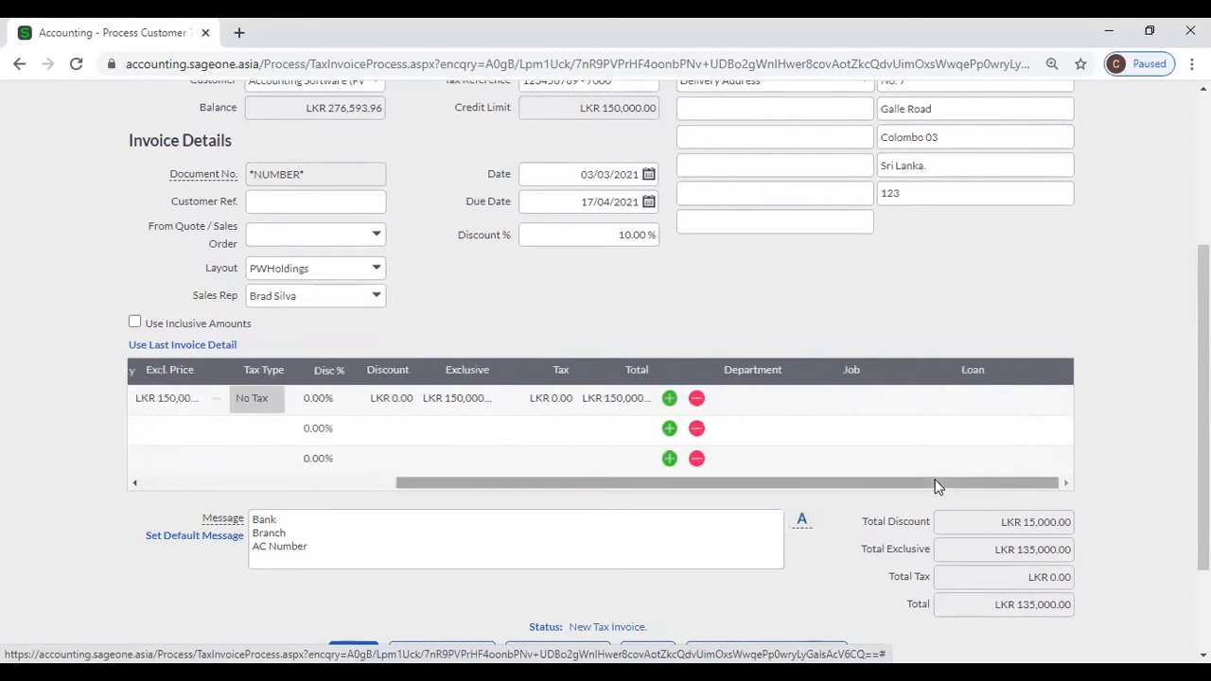
click(769, 400)
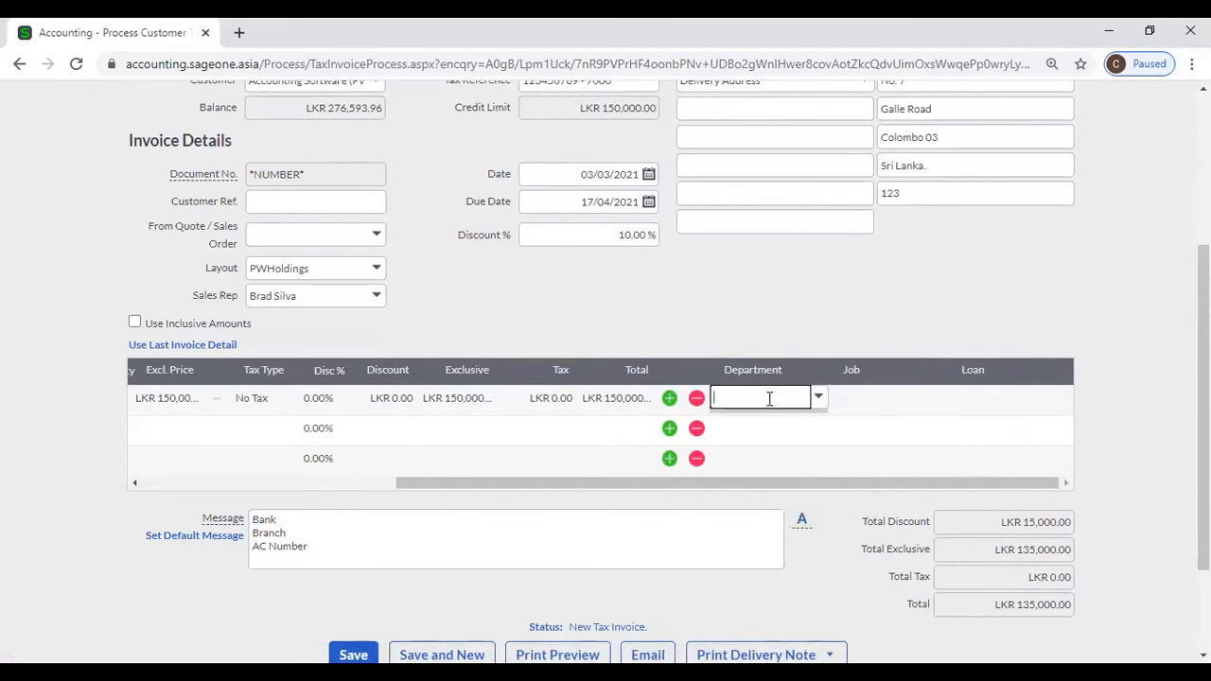
click(819, 399)
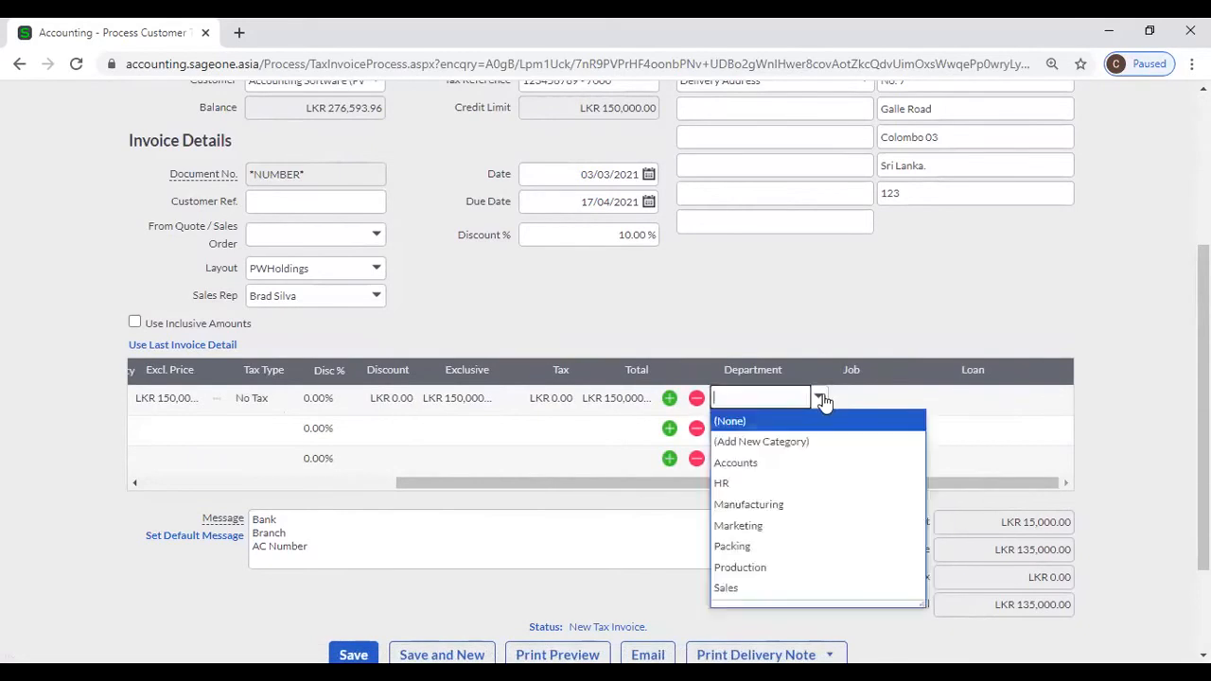
click(785, 504)
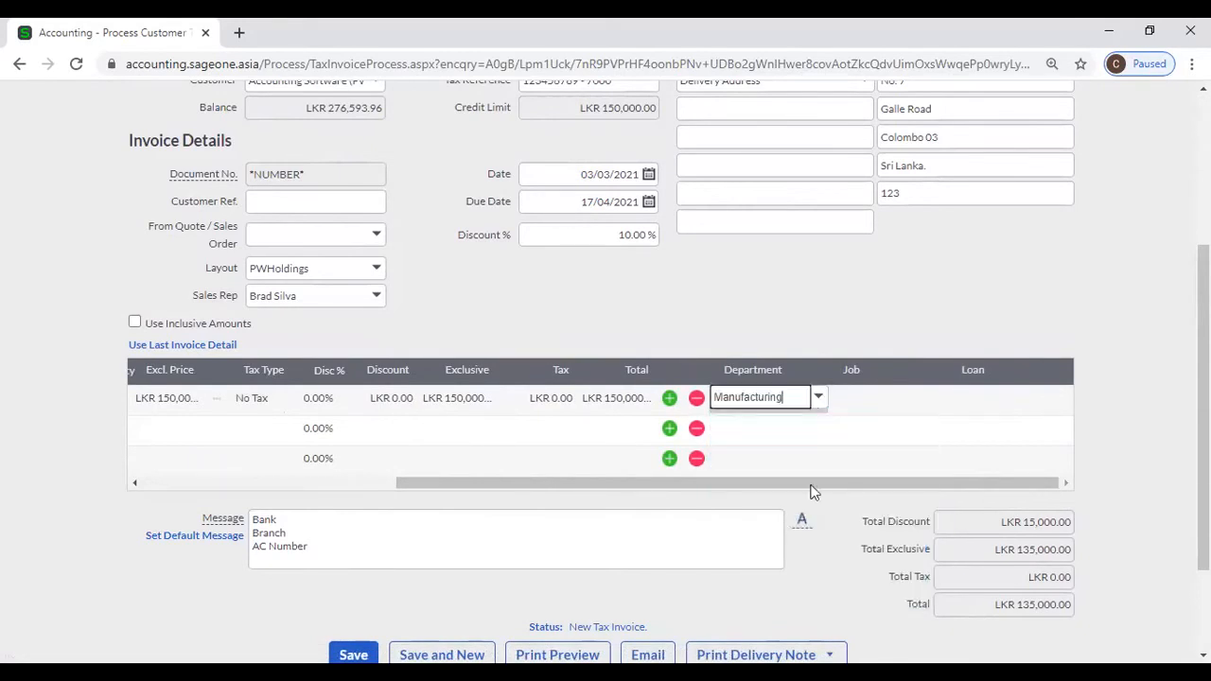
click(939, 412)
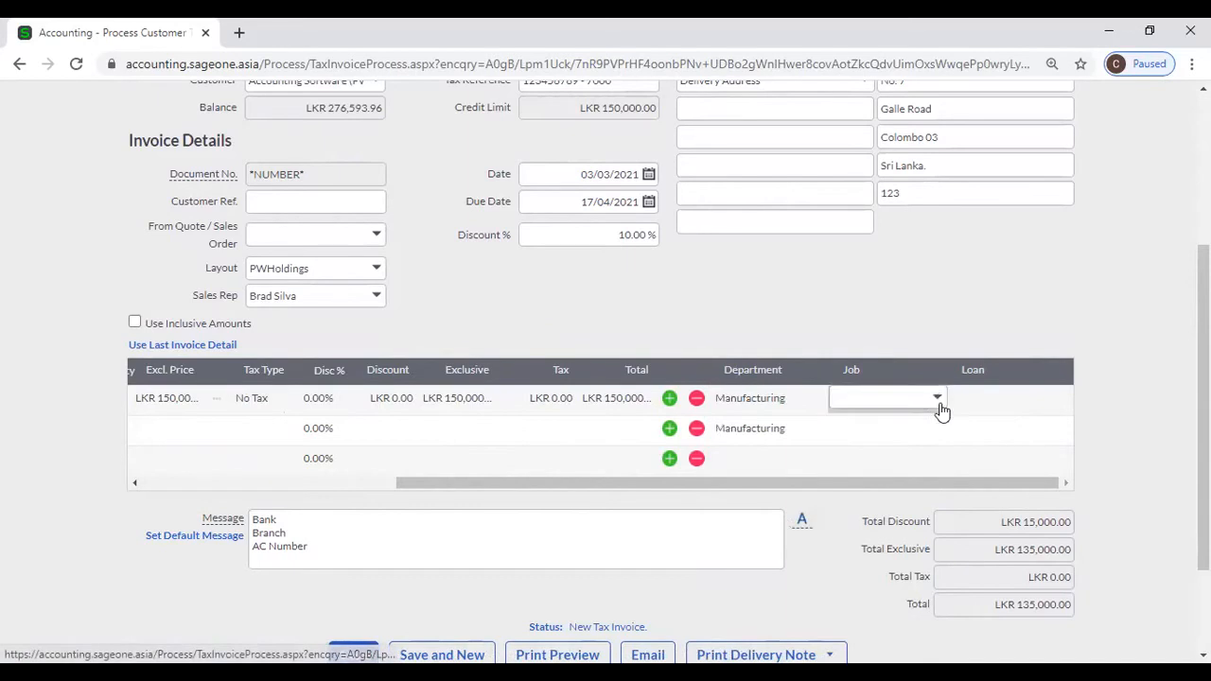
click(939, 404)
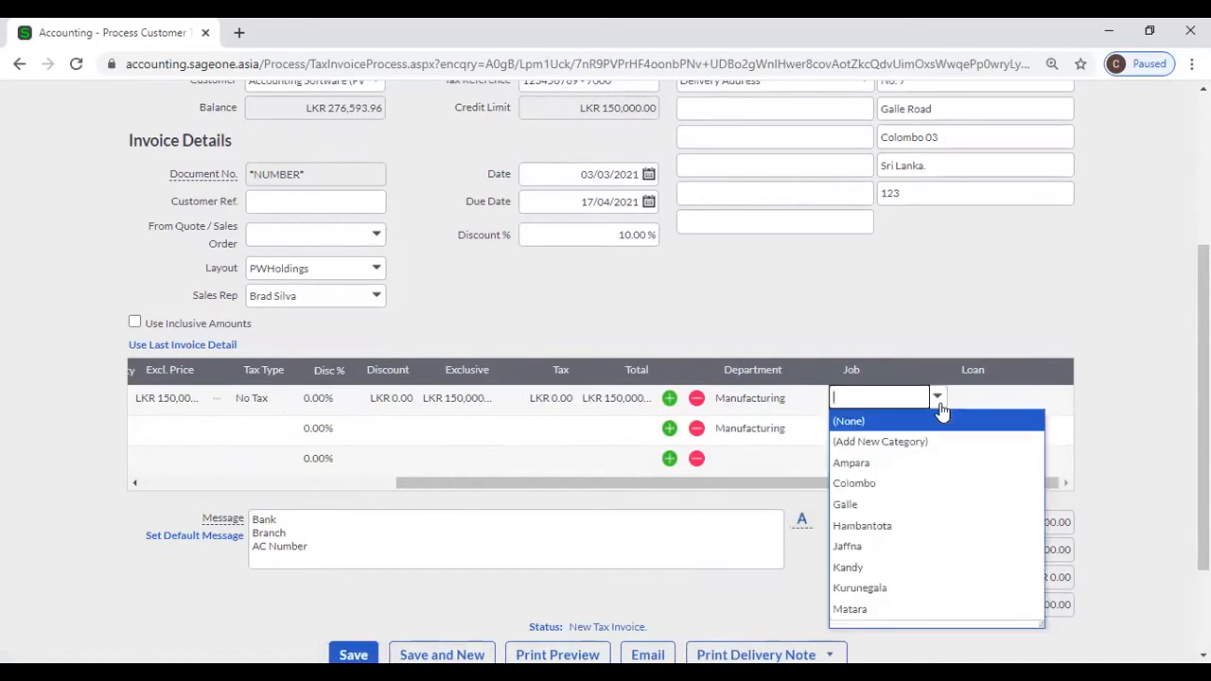
click(892, 483)
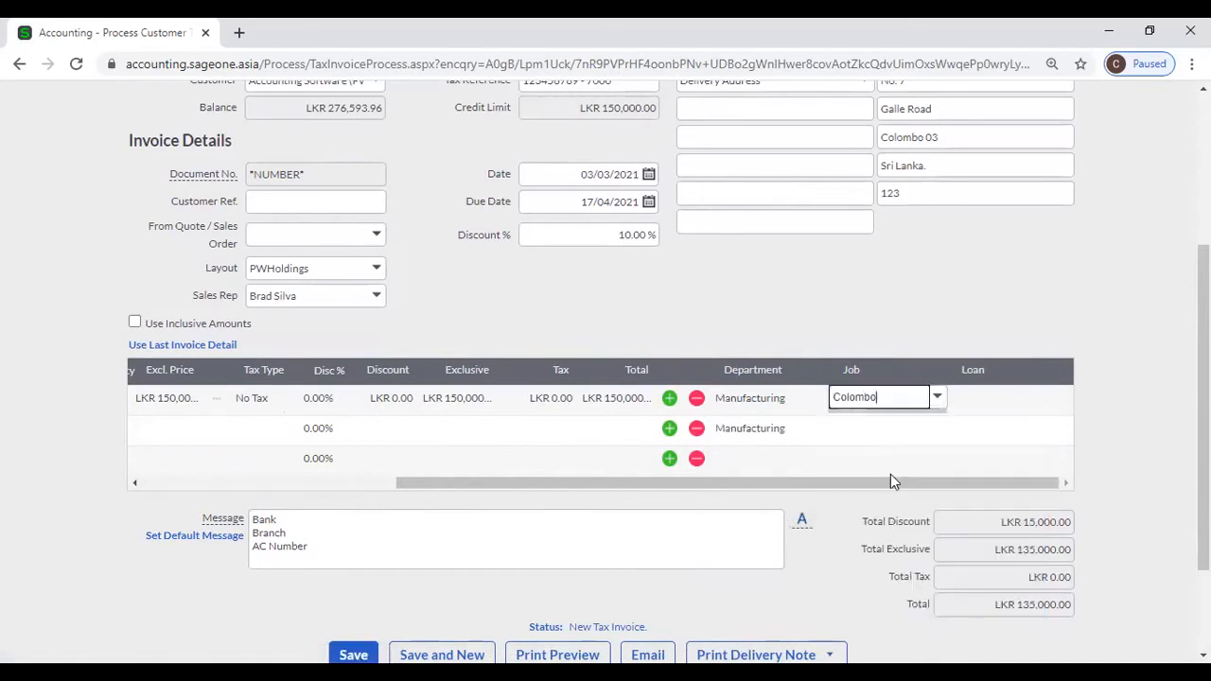
click(915, 322)
Load the last invoice's line details into this invoice and remove the 2BR line
drag(480, 480, 213, 482)
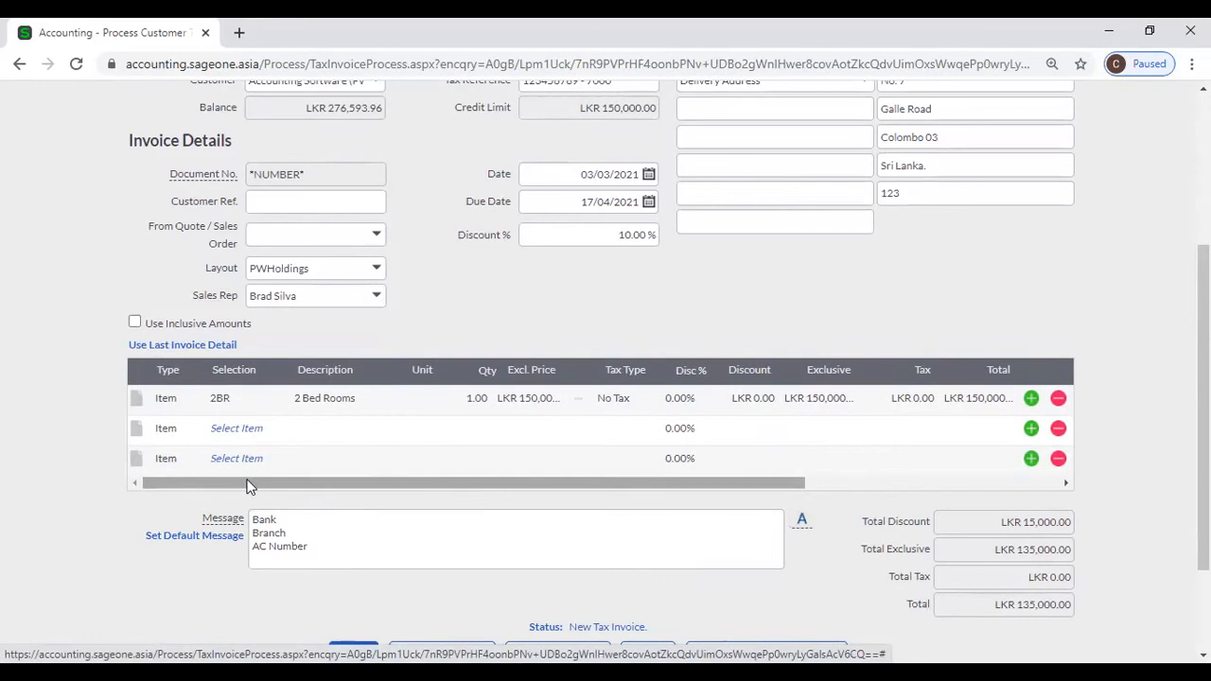
click(136, 324)
click(135, 323)
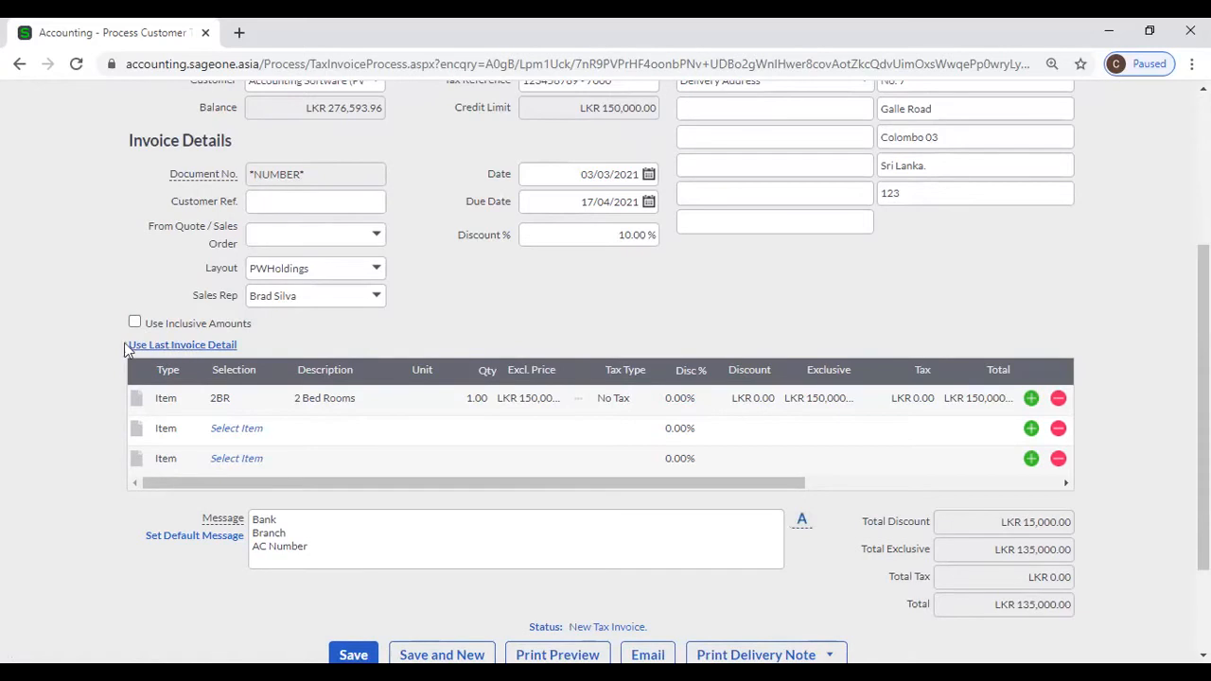
click(155, 348)
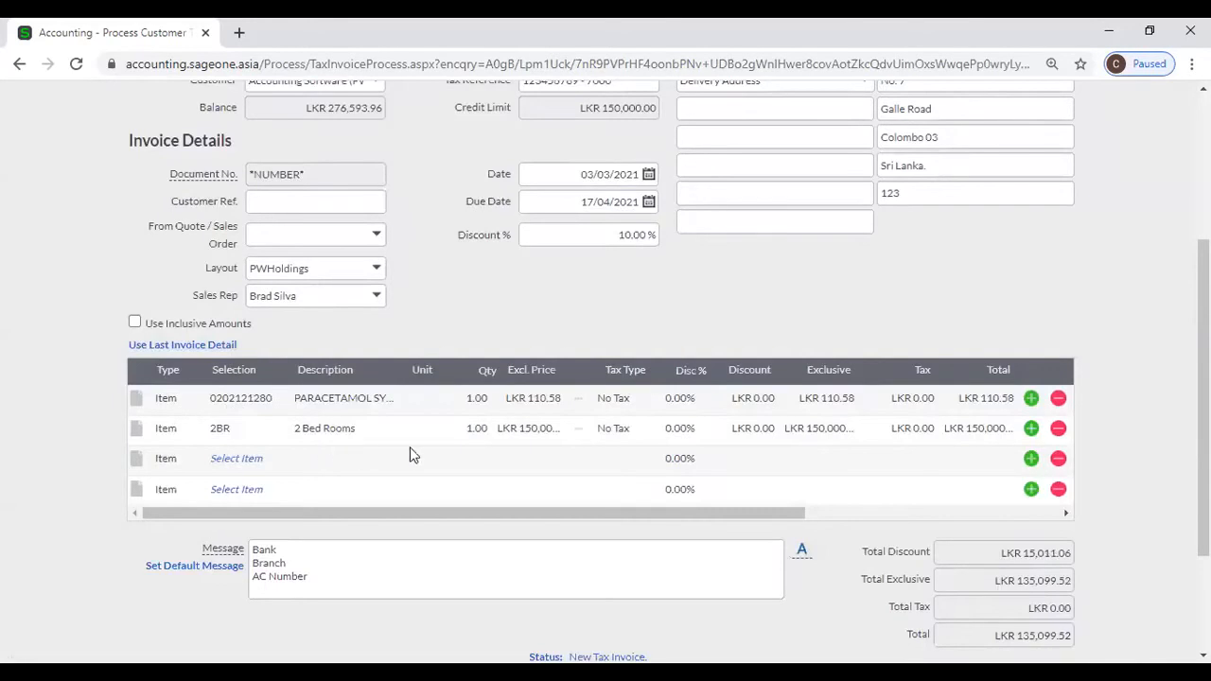
scroll(407, 440, up, 2)
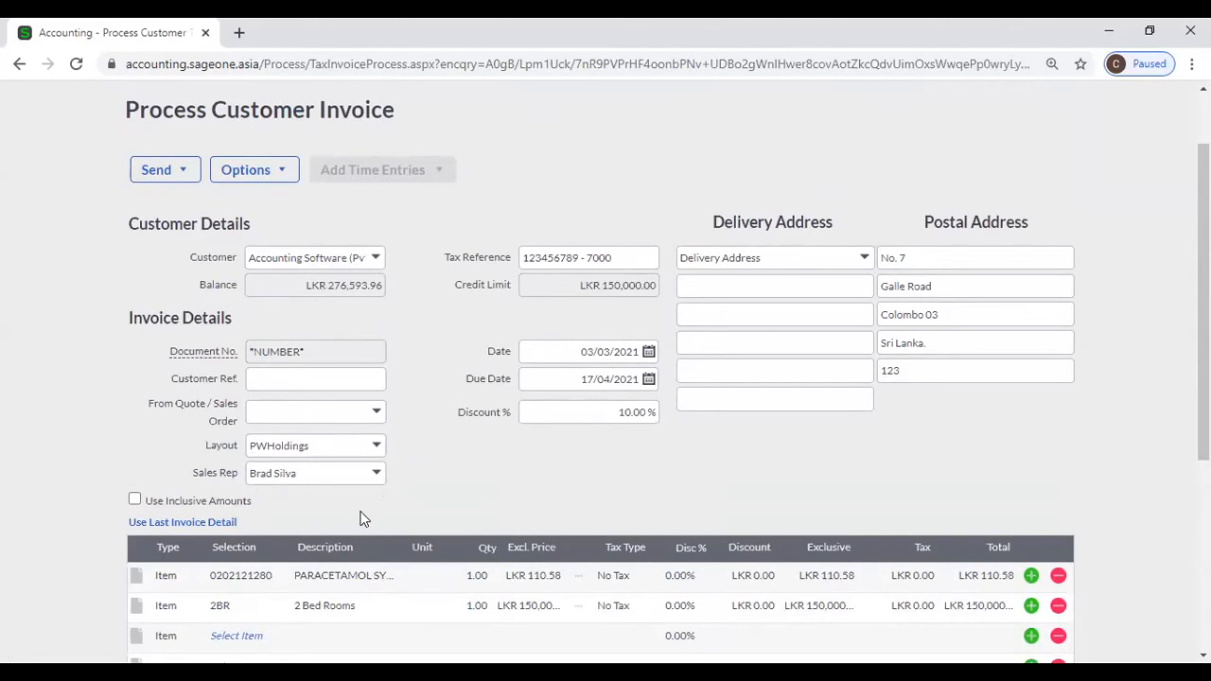
scroll(360, 515, down, 2)
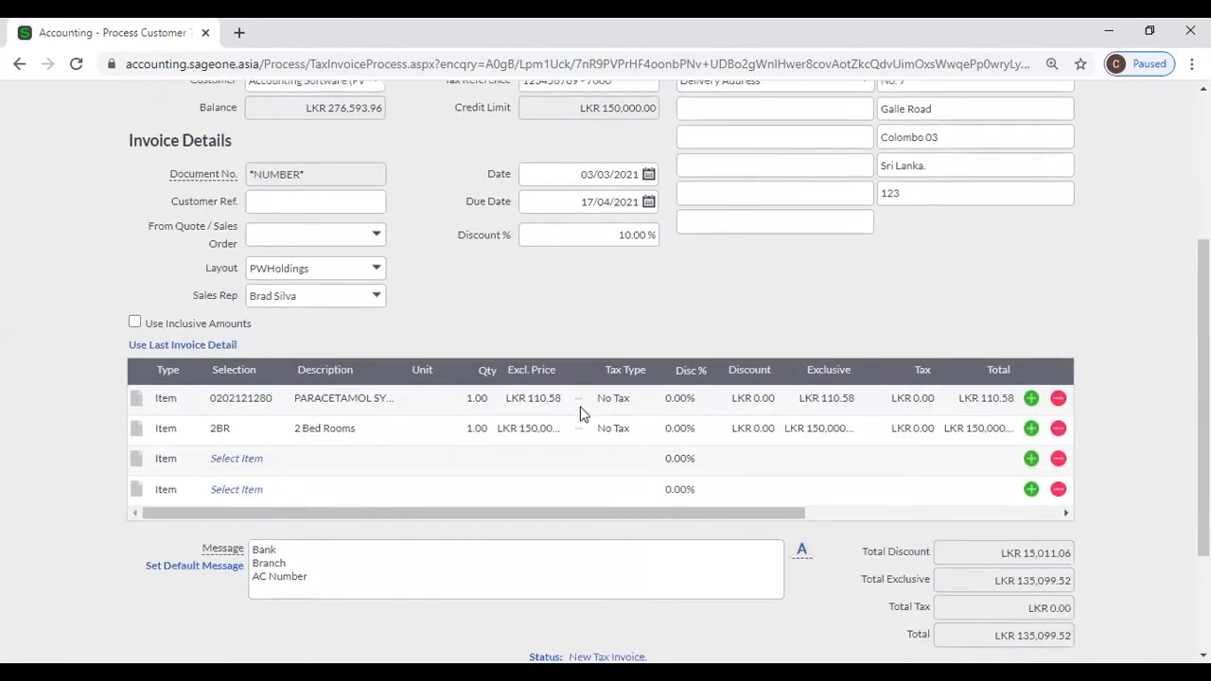
click(1058, 429)
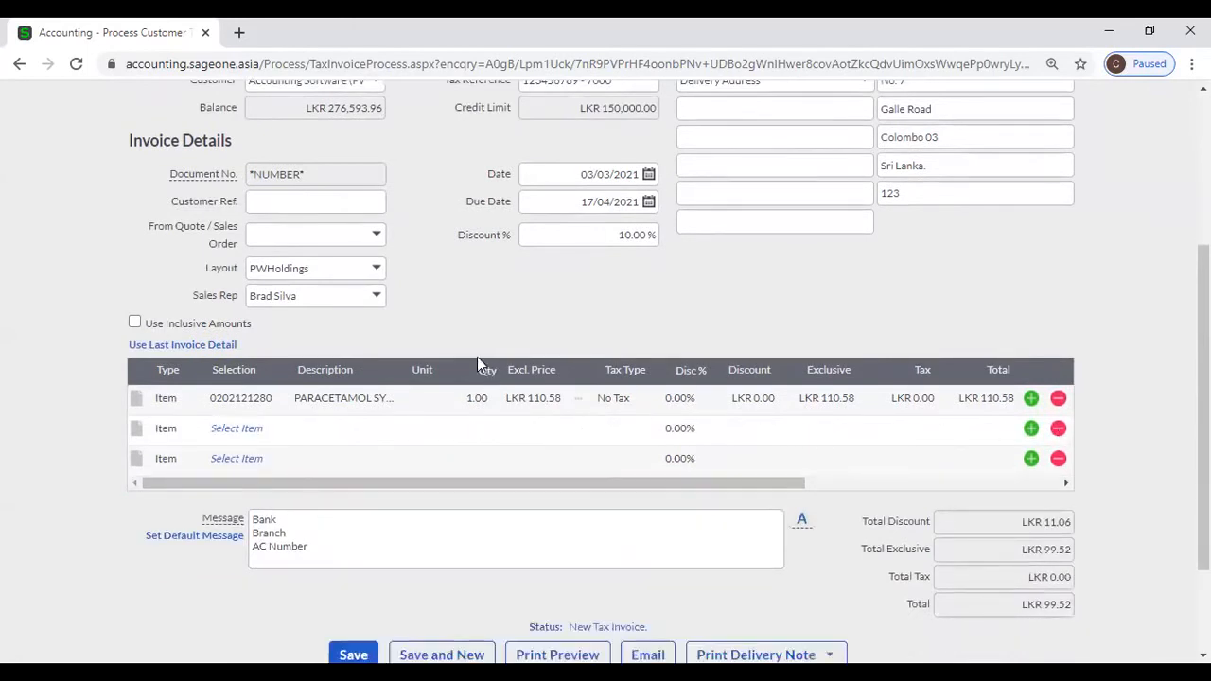
Print the invoice together with its delivery note, agreeing to continue past the customer's credit limit
scroll(447, 432, down, 1)
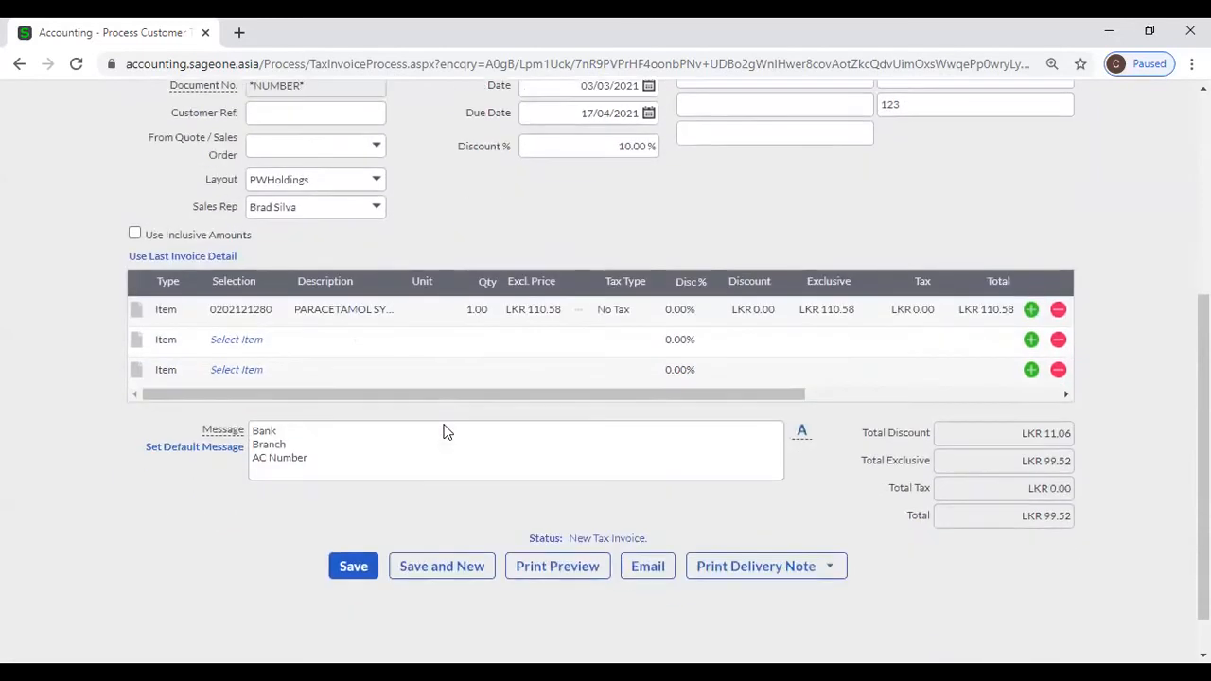
scroll(445, 427, up, 1)
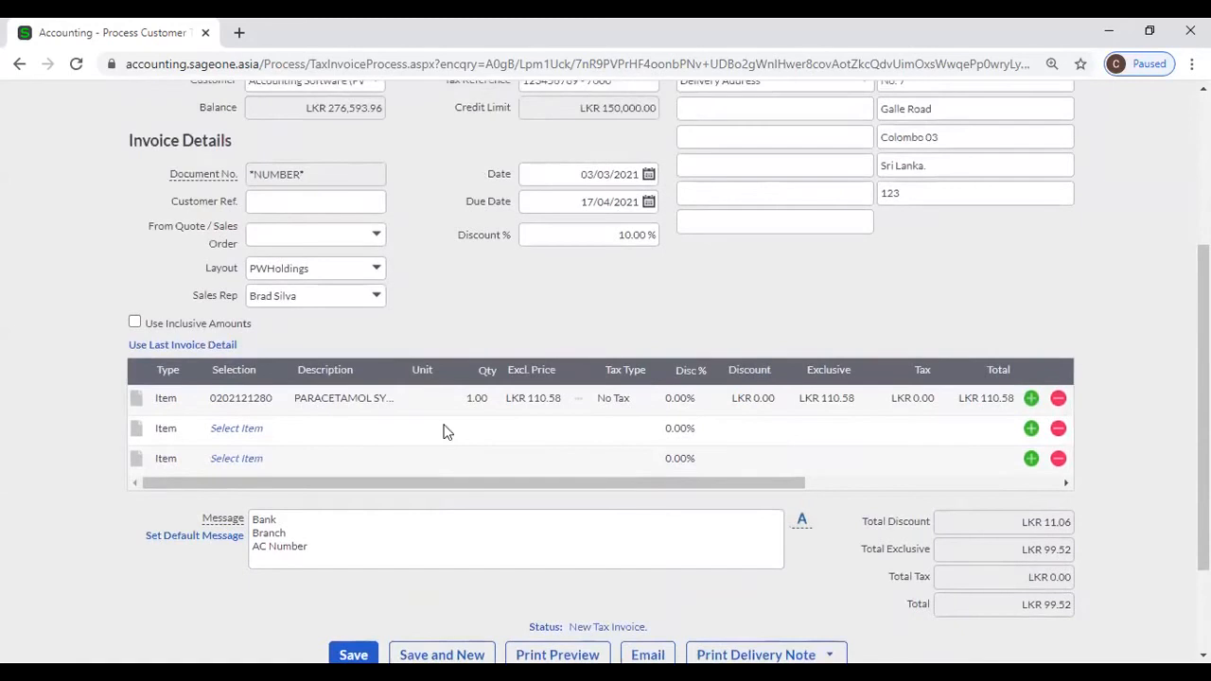
scroll(444, 432, down, 2)
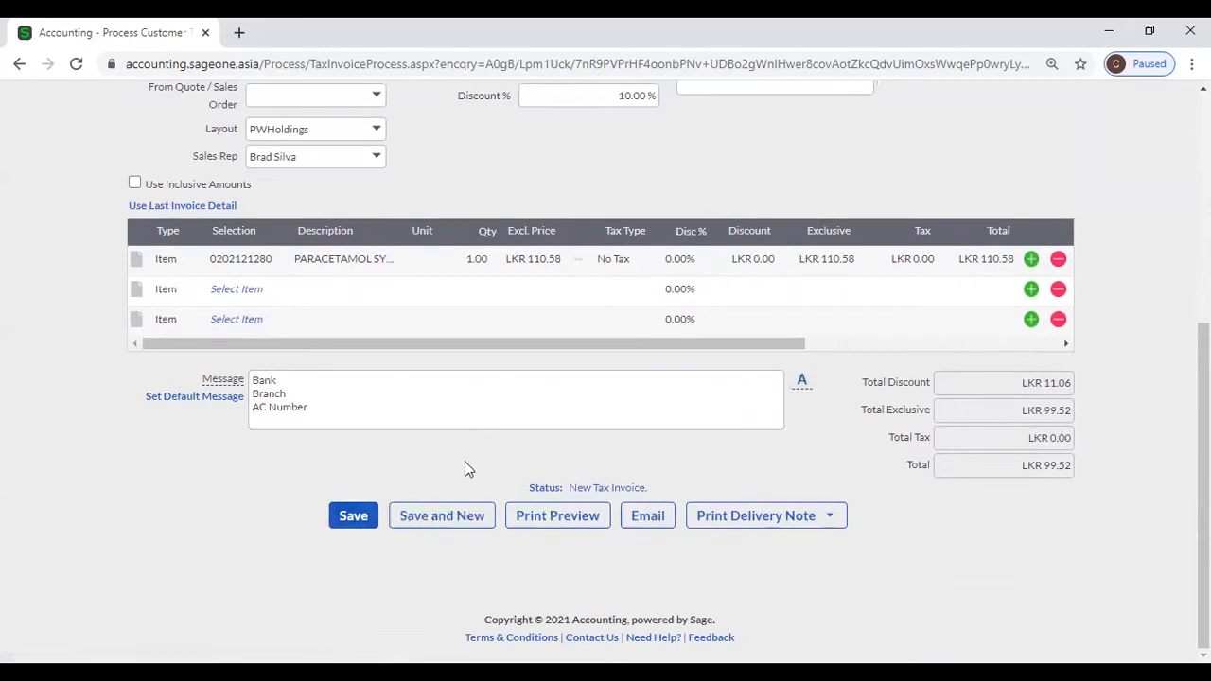
mouse_move(745, 519)
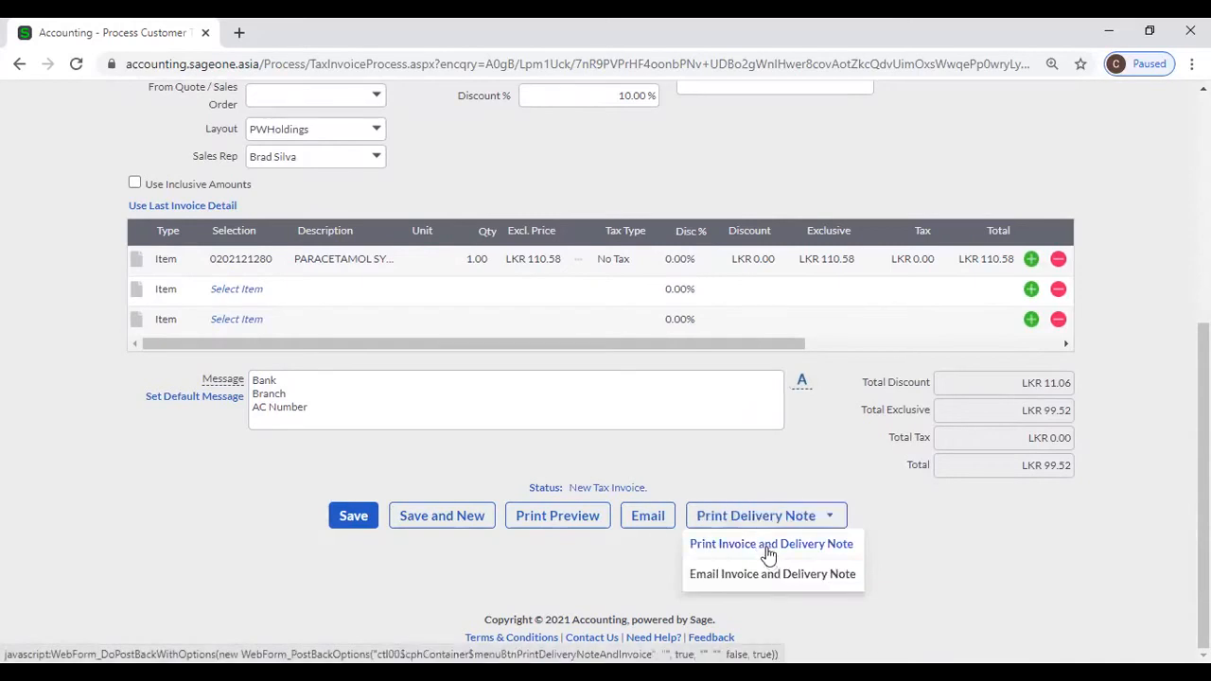
click(767, 547)
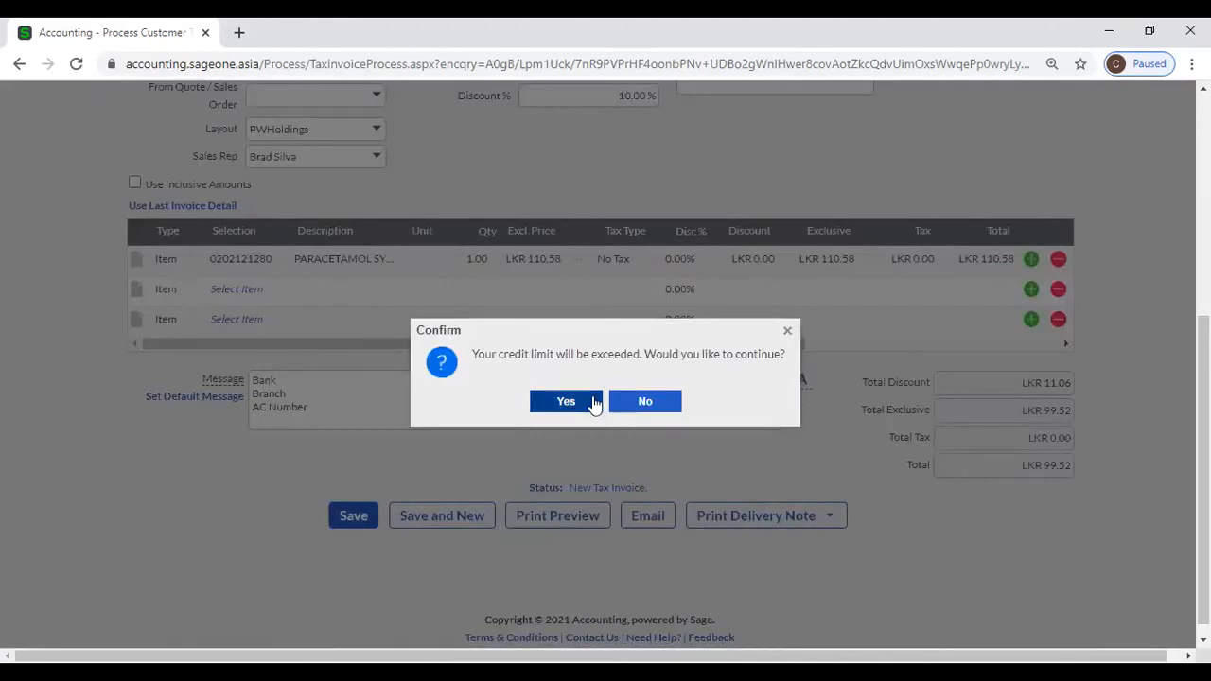
scroll(594, 409, up, 2)
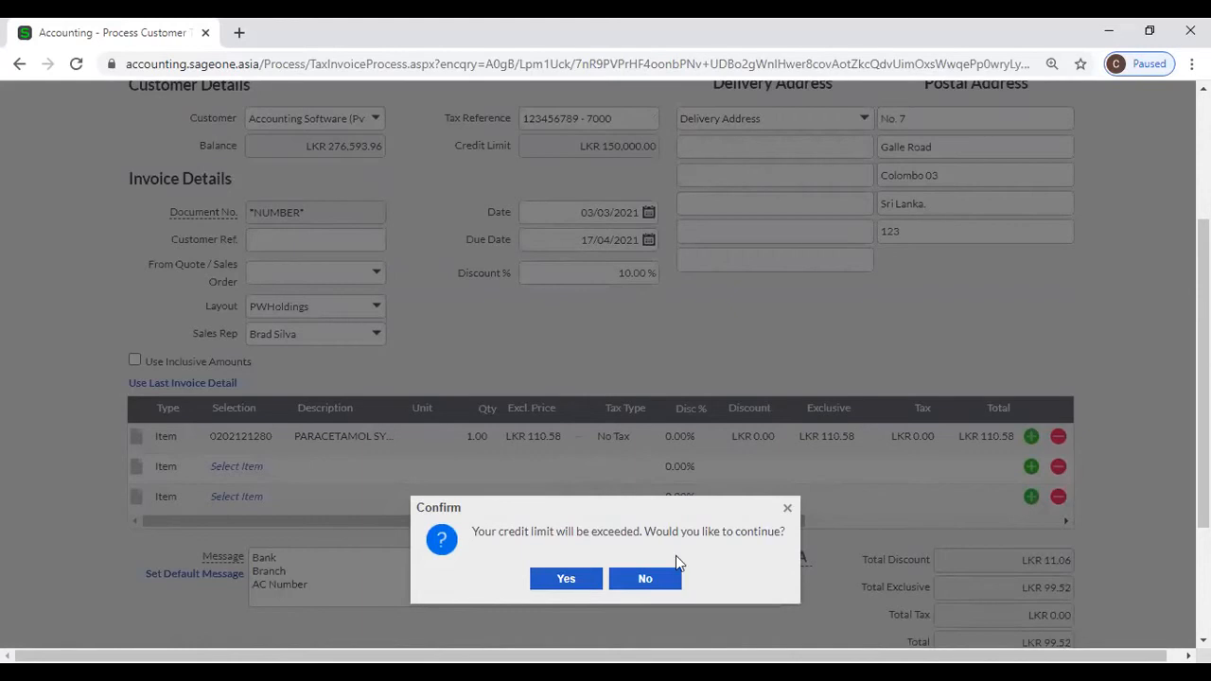
click(566, 579)
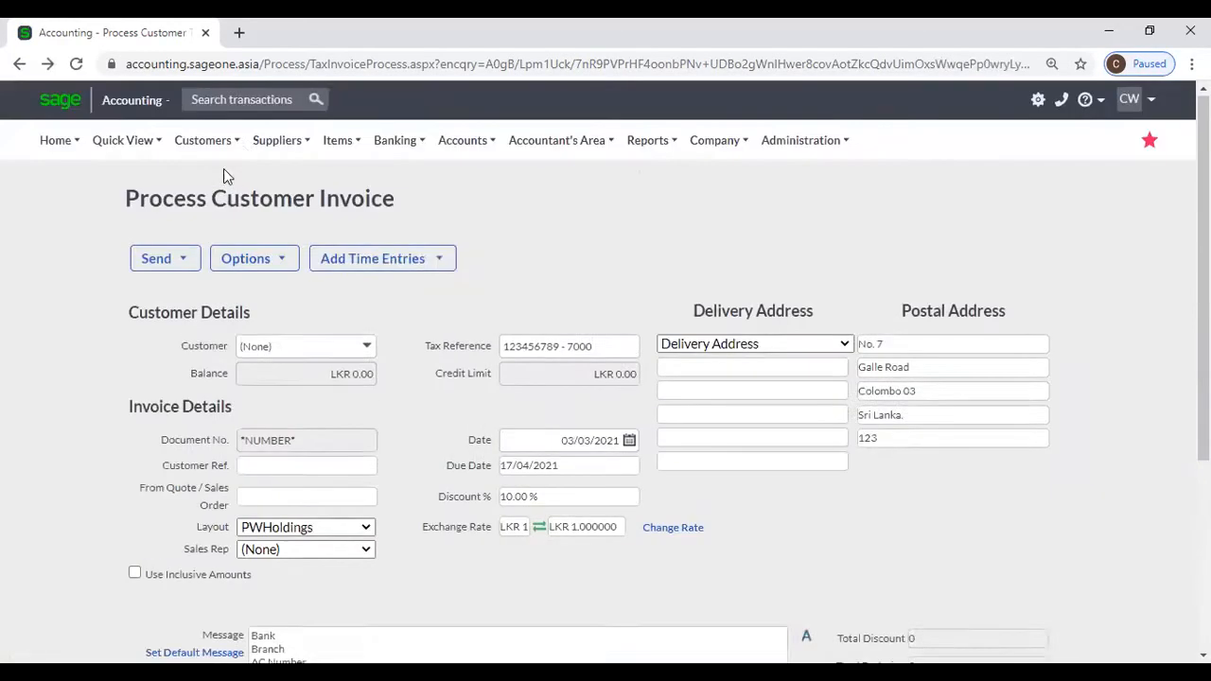
Open the customer quotes list and show the actions available for the newest quote
mouse_move(203, 142)
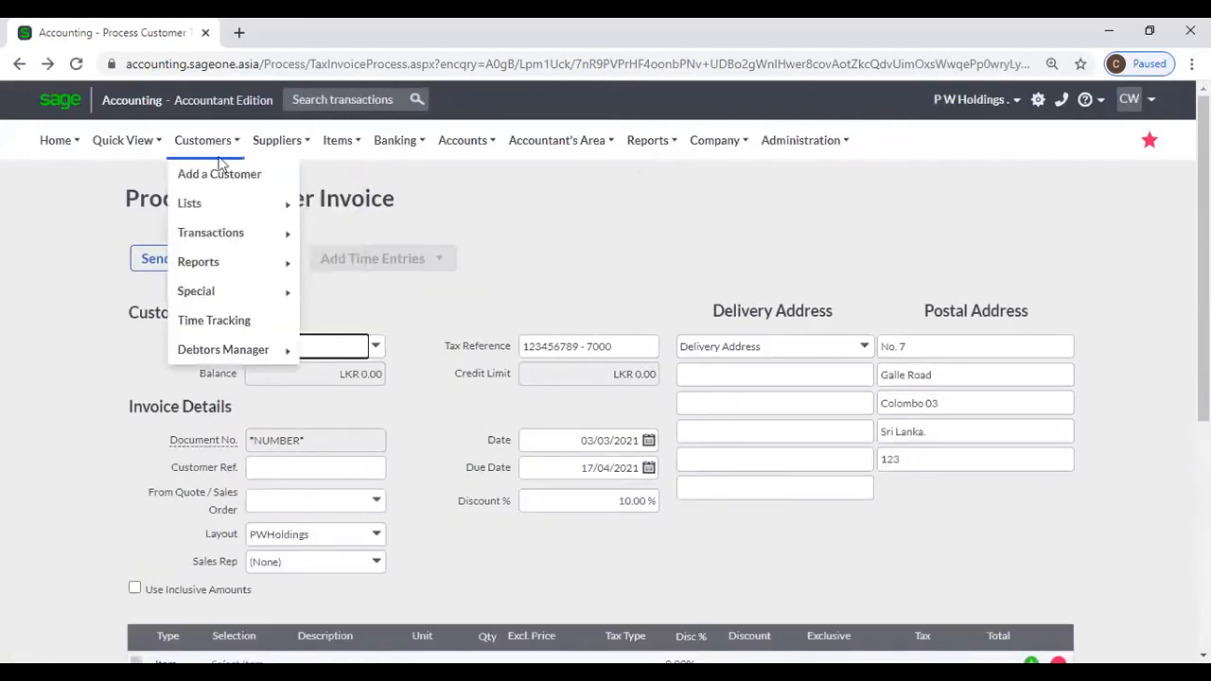
mouse_move(225, 237)
click(370, 233)
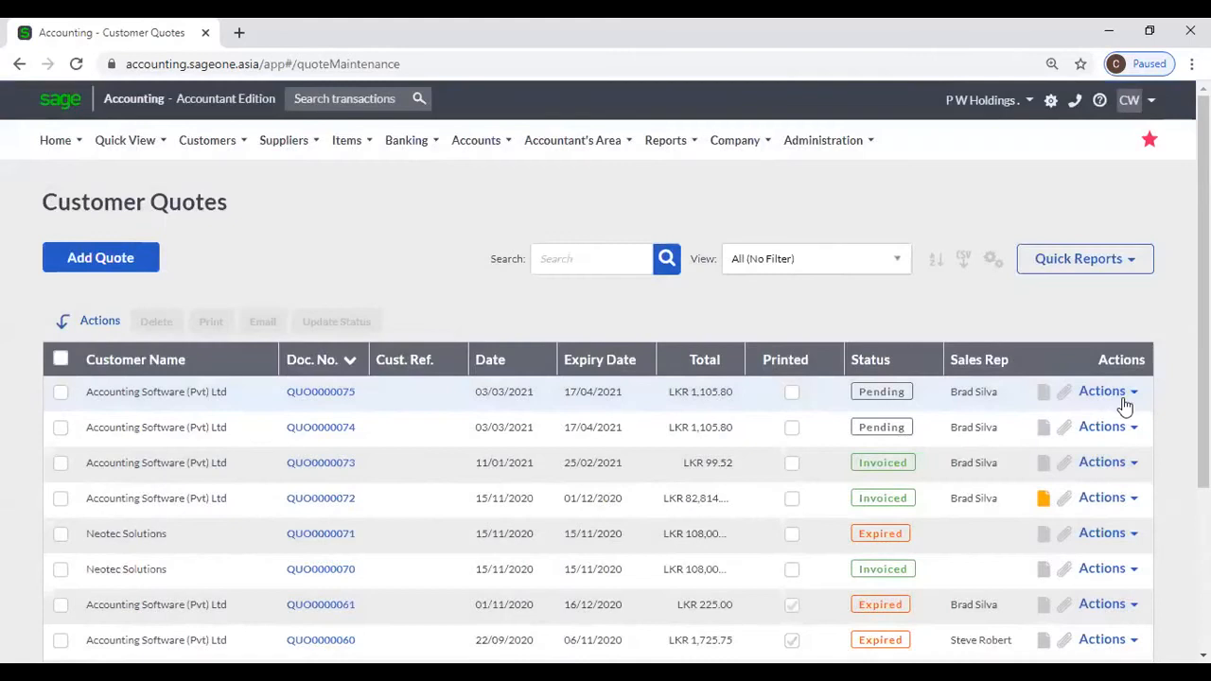
click(1123, 400)
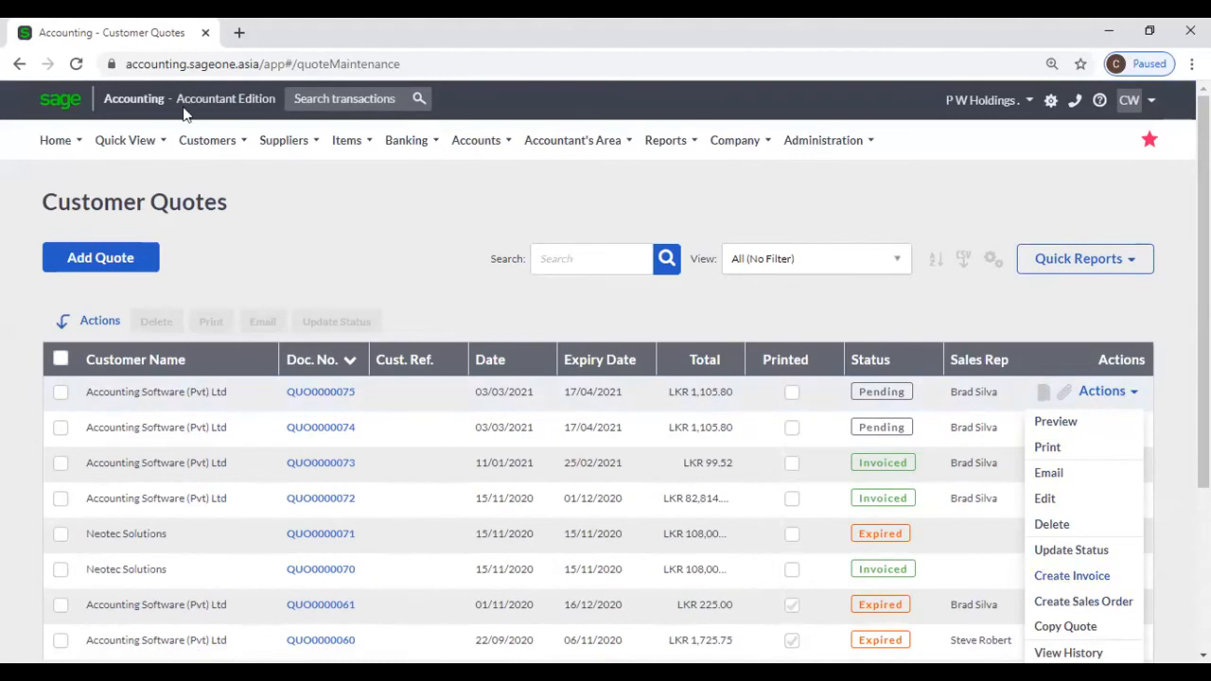
Open the customer sales orders list, check the actions available for the newest order, and look through the orders
mouse_move(210, 141)
mouse_move(226, 238)
click(392, 268)
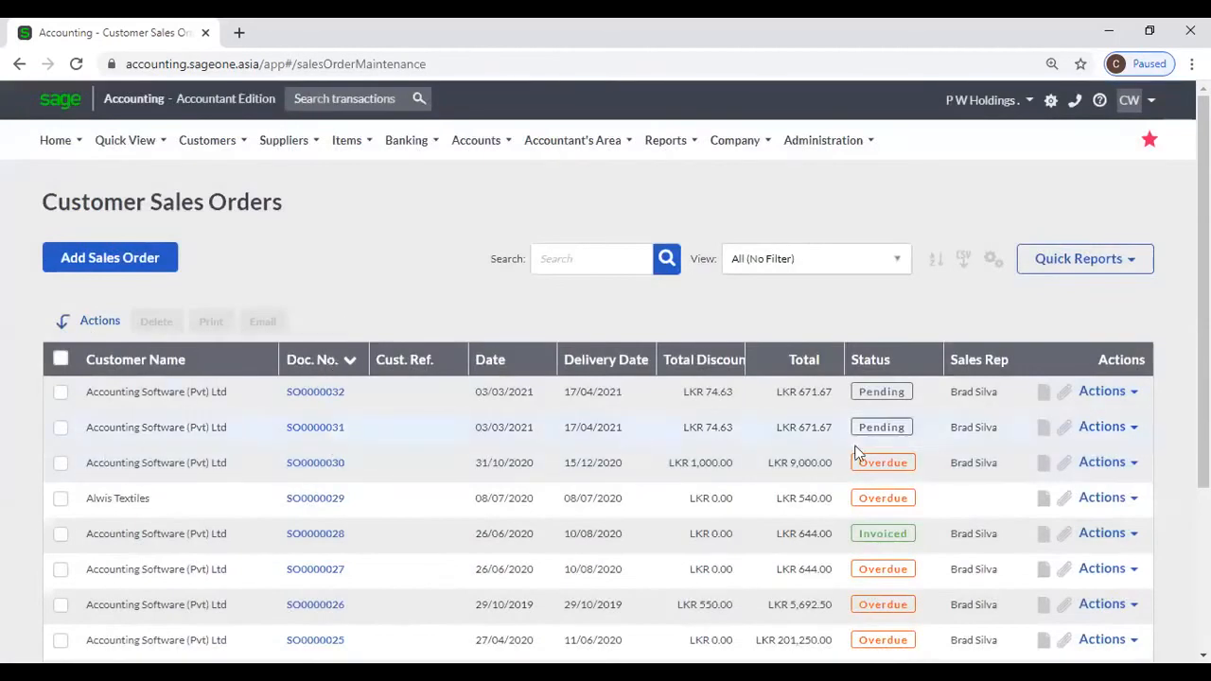
click(1126, 393)
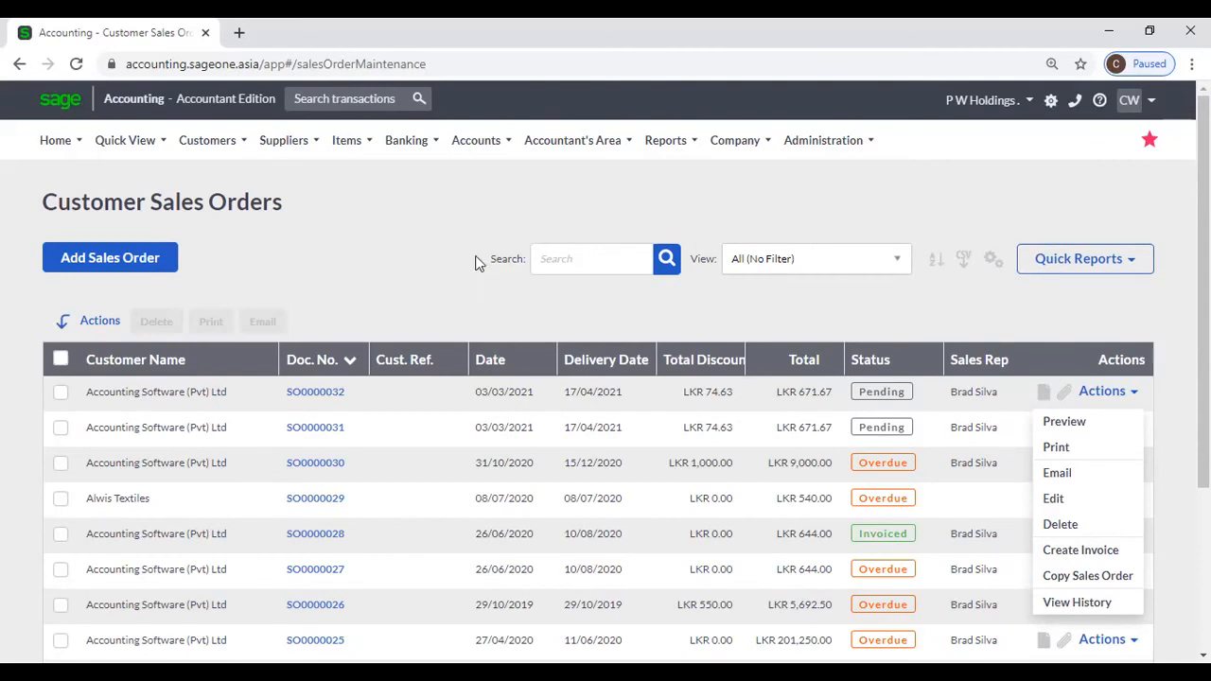
click(423, 221)
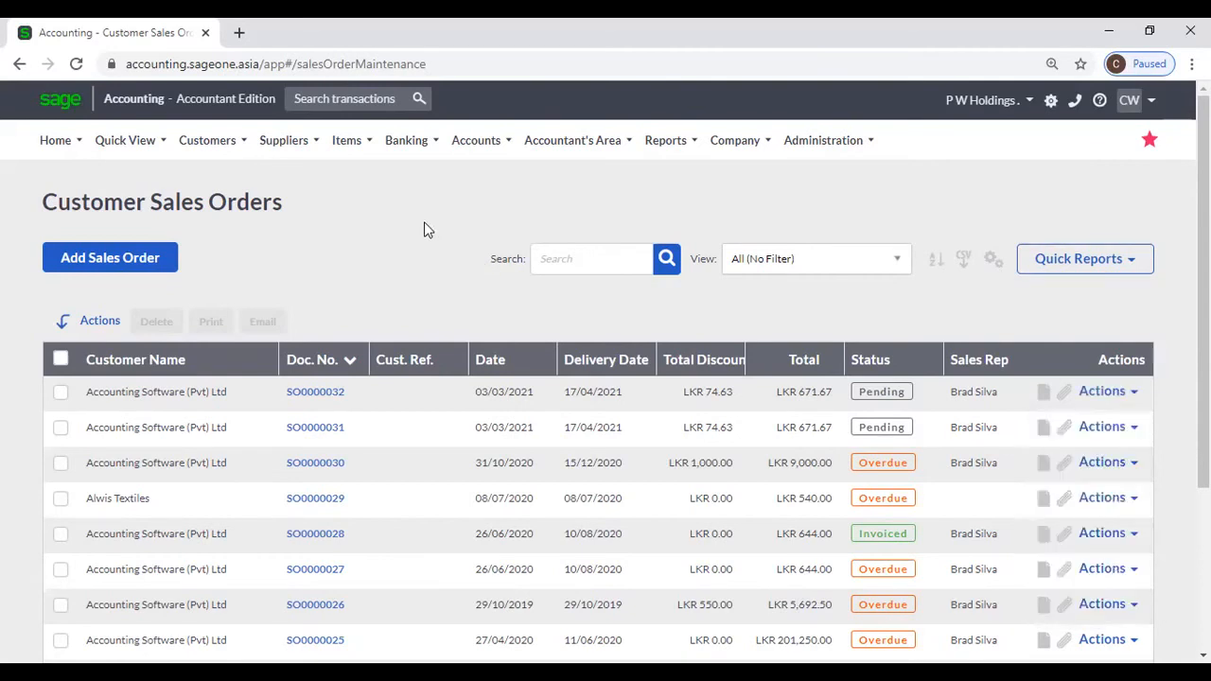
scroll(386, 233, down, 1)
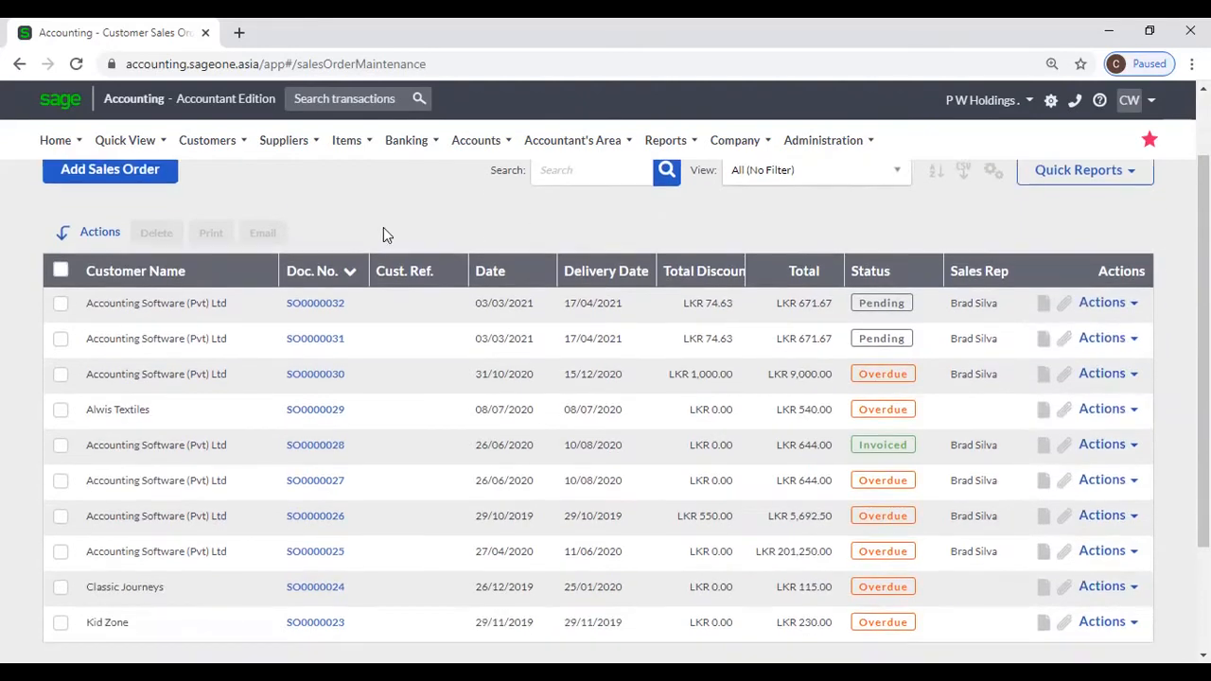
scroll(383, 235, up, 1)
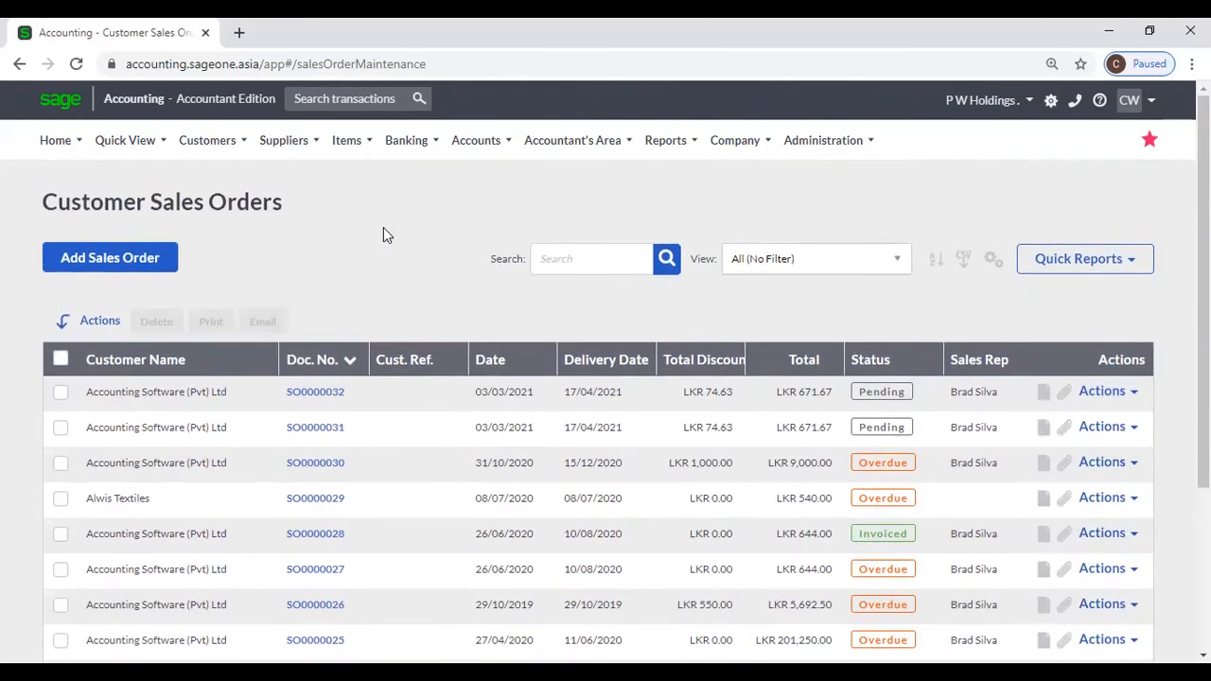
Open the customer tax invoices list and sort the invoices by status
click(207, 140)
mouse_move(210, 248)
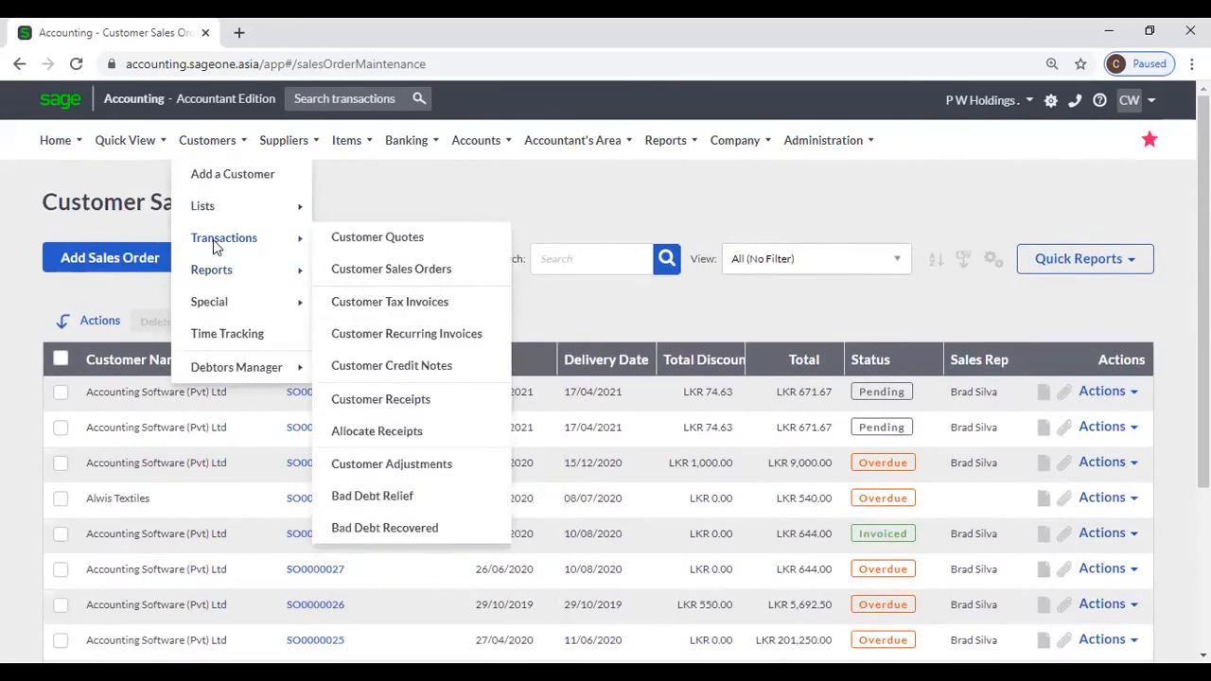
click(430, 300)
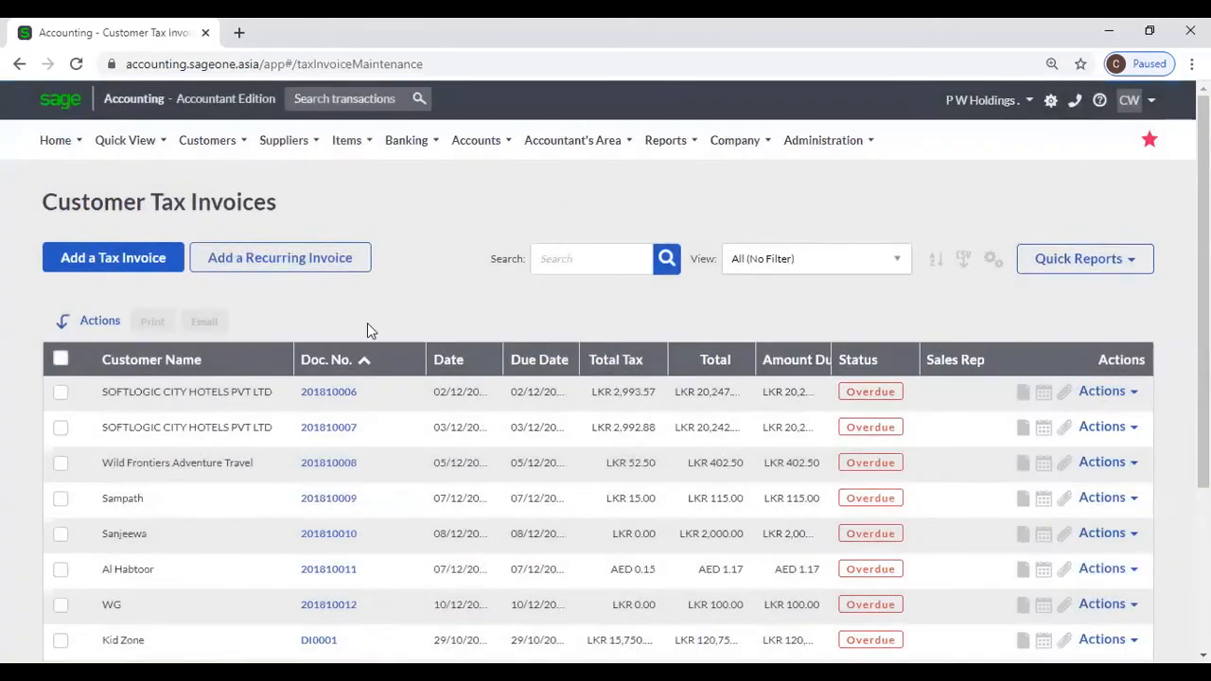
scroll(846, 423, down, 4)
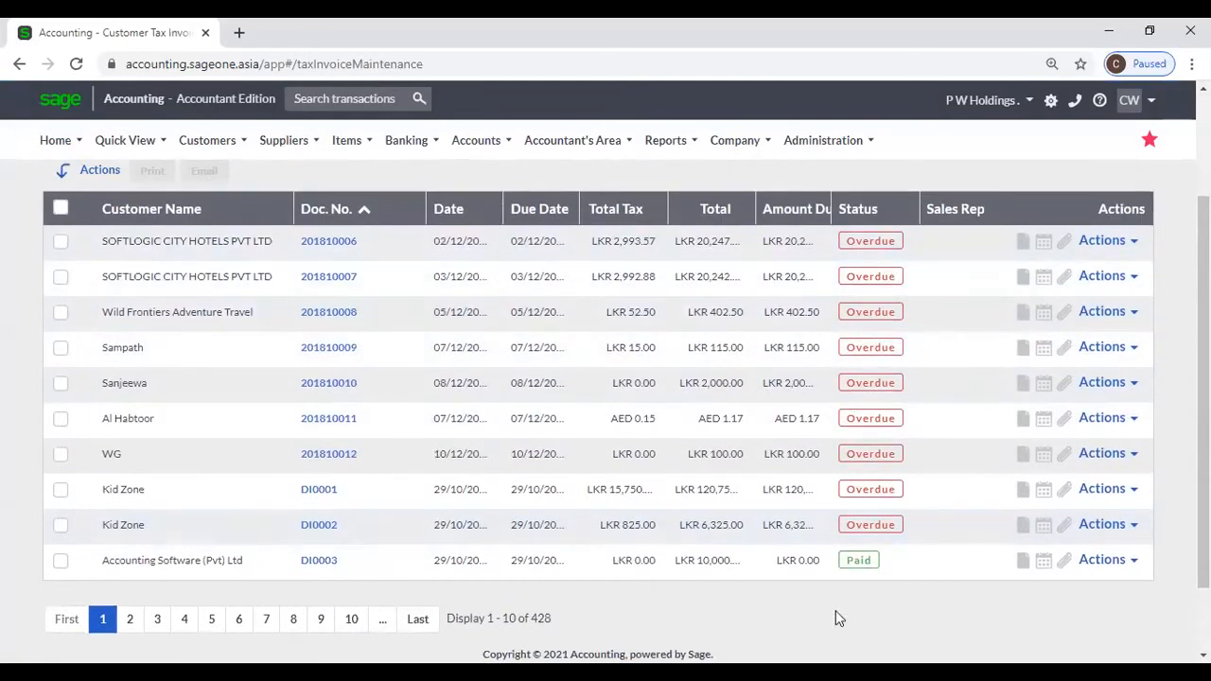
click(878, 209)
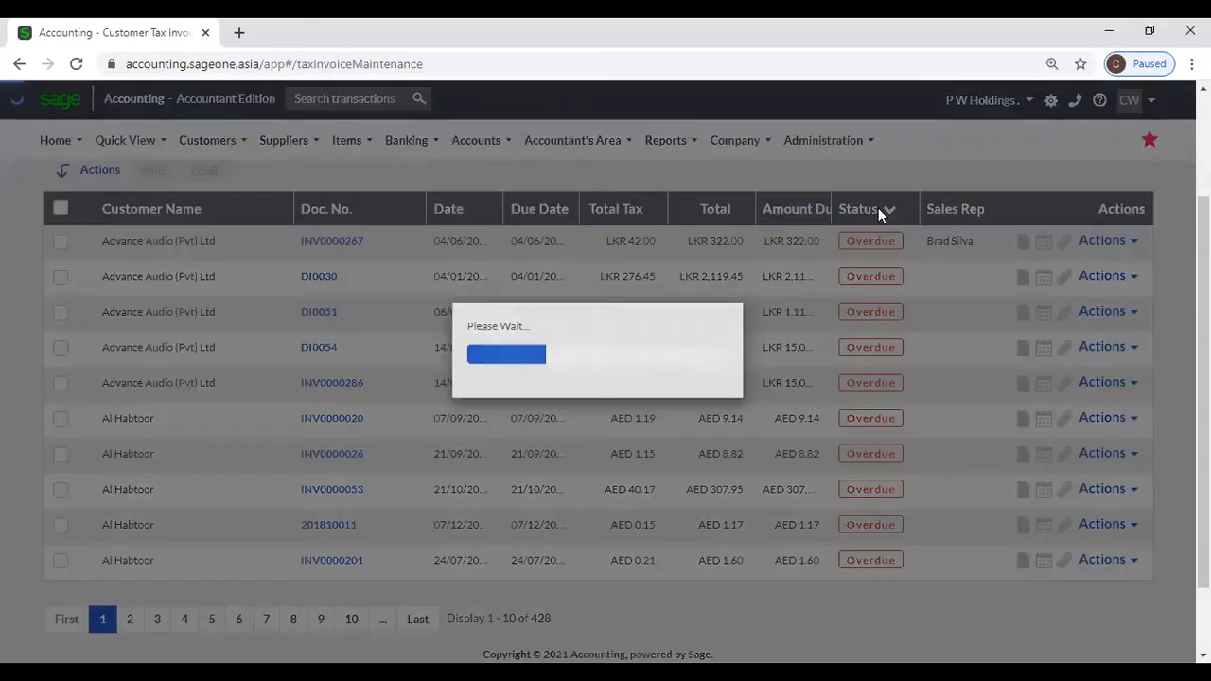
Sort the tax invoices by status in both directions and widen the Due Date column to show the full dates
click(878, 209)
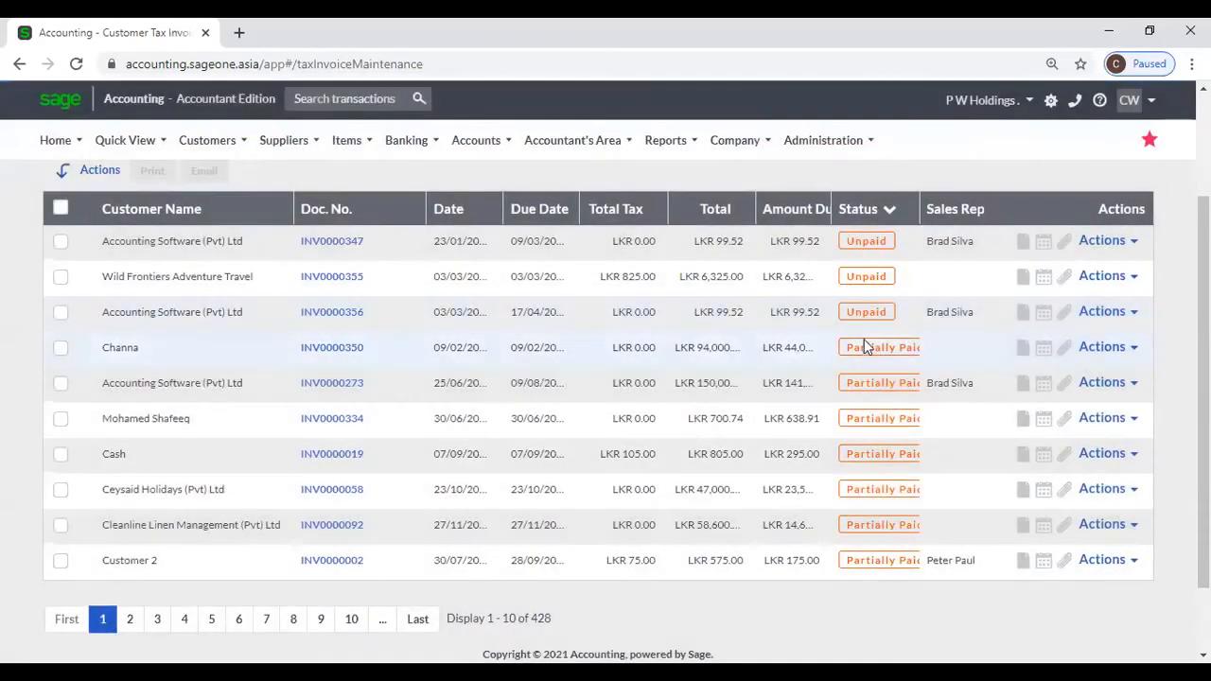
click(849, 208)
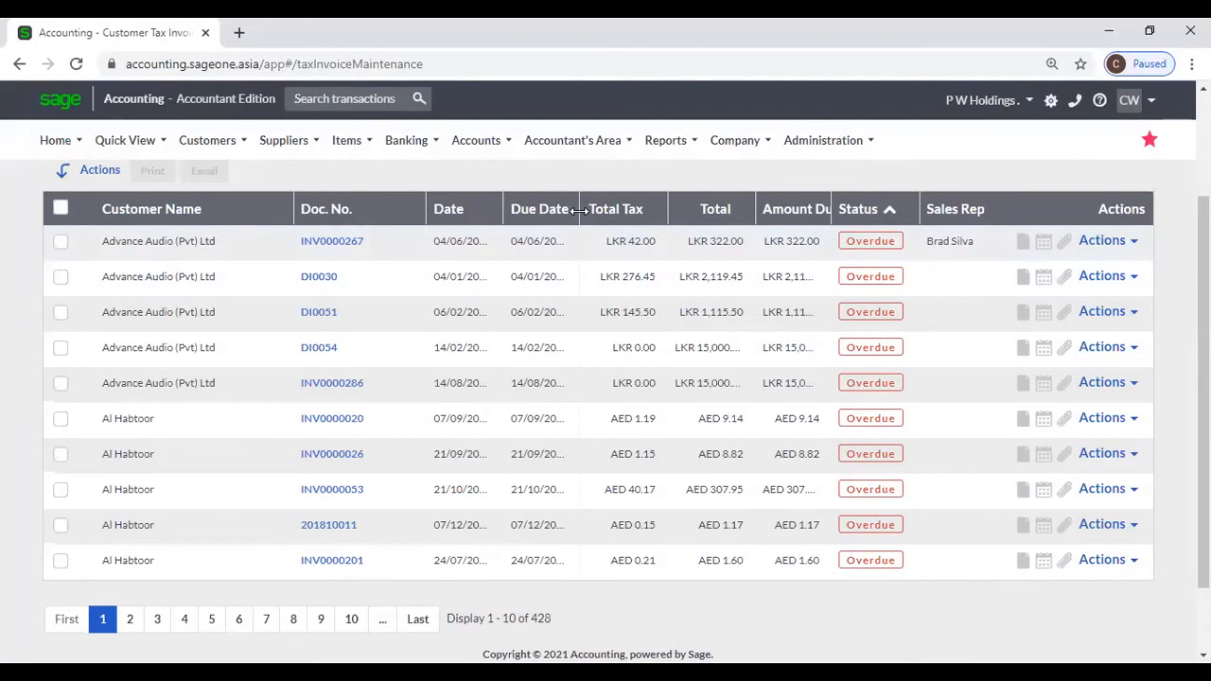
drag(579, 210, 607, 210)
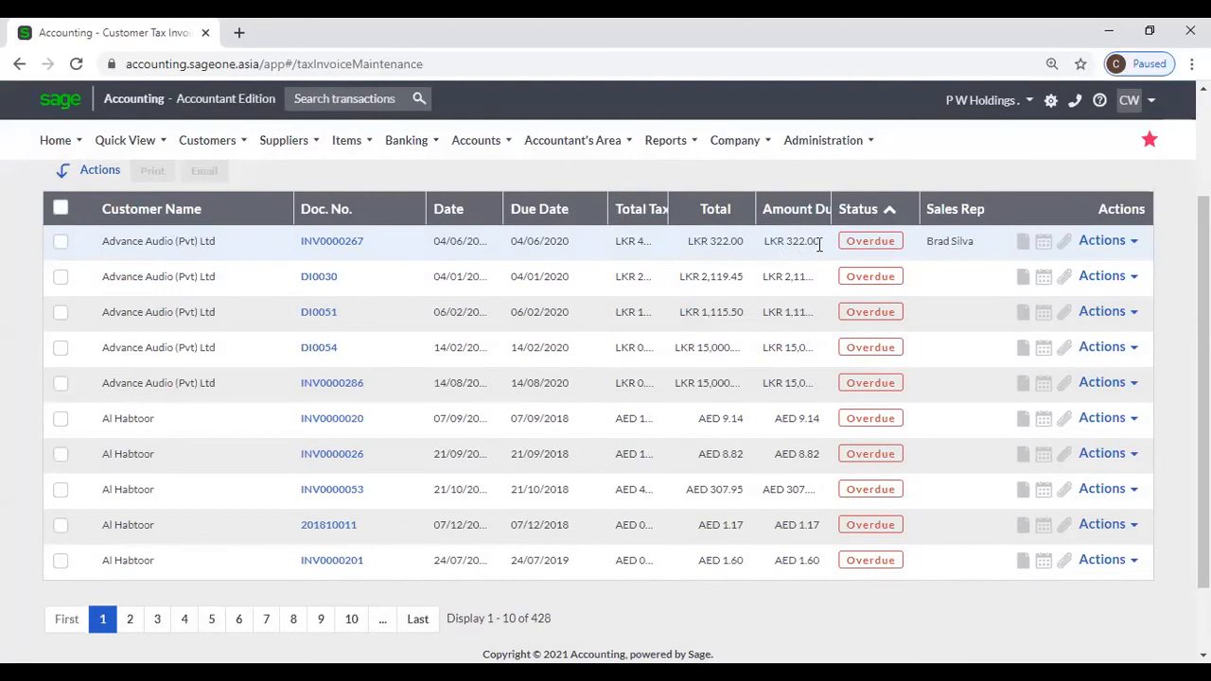
click(887, 210)
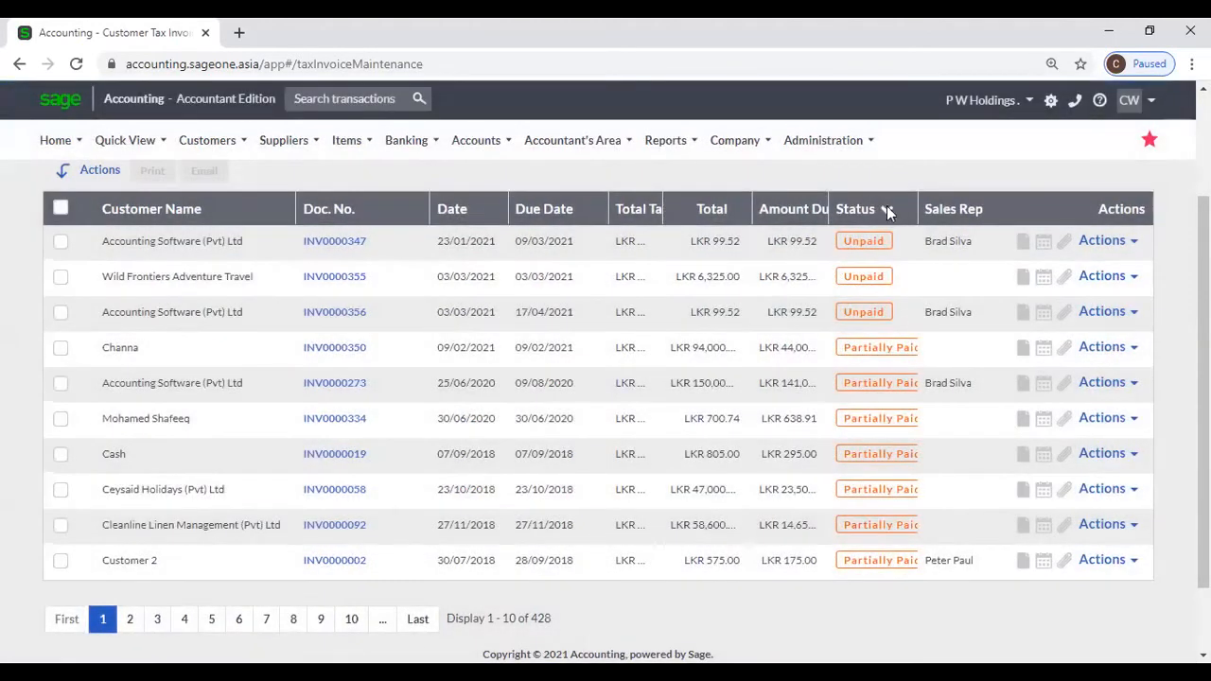
click(887, 210)
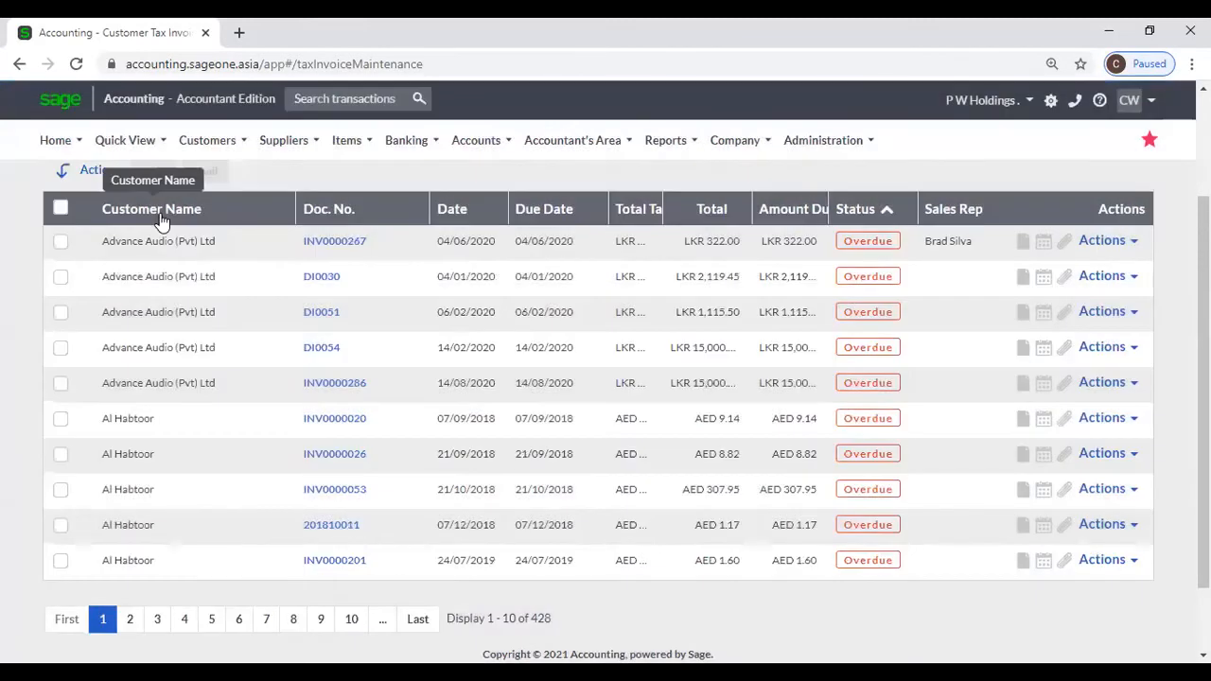
Sort the tax invoices by customer name and widen the Amount Due column to review the amounts
click(166, 211)
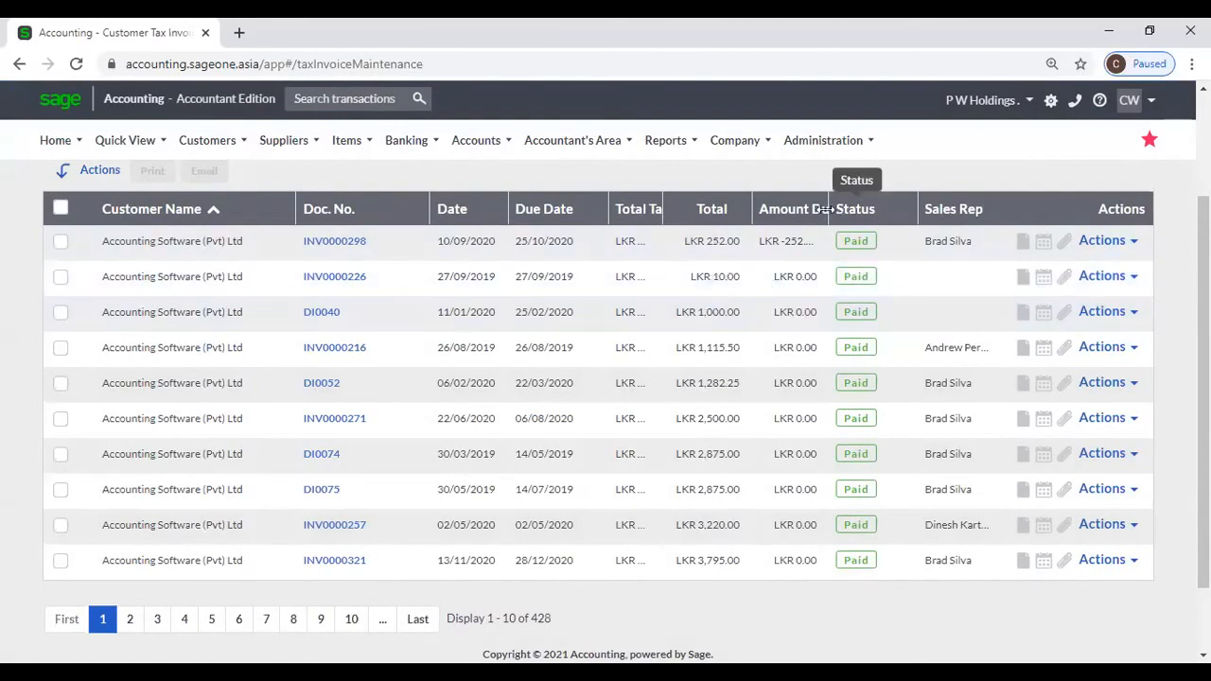
drag(821, 209, 855, 209)
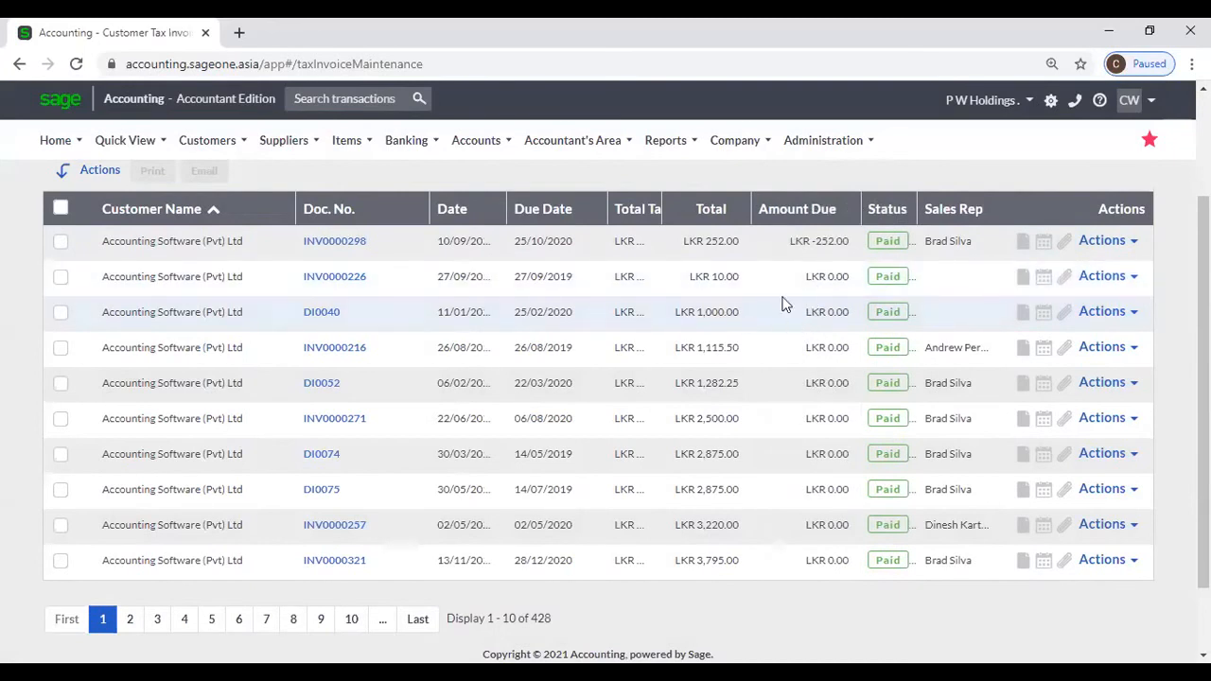
scroll(818, 327, down, 1)
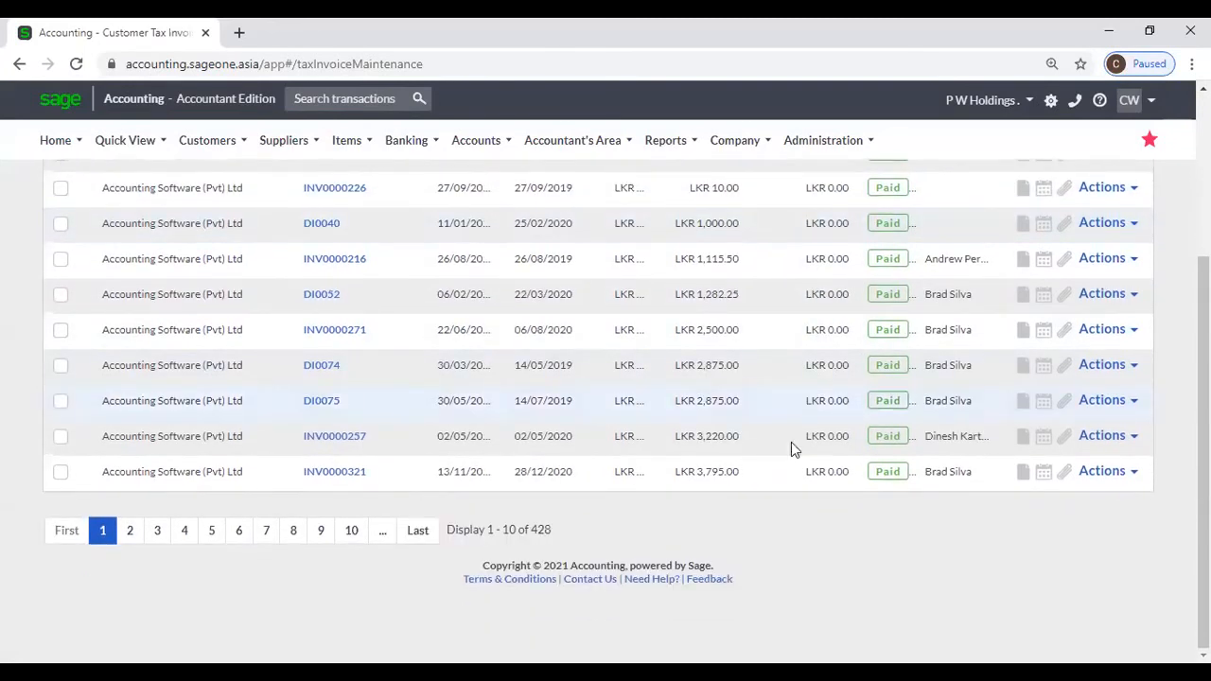
scroll(802, 442, up, 3)
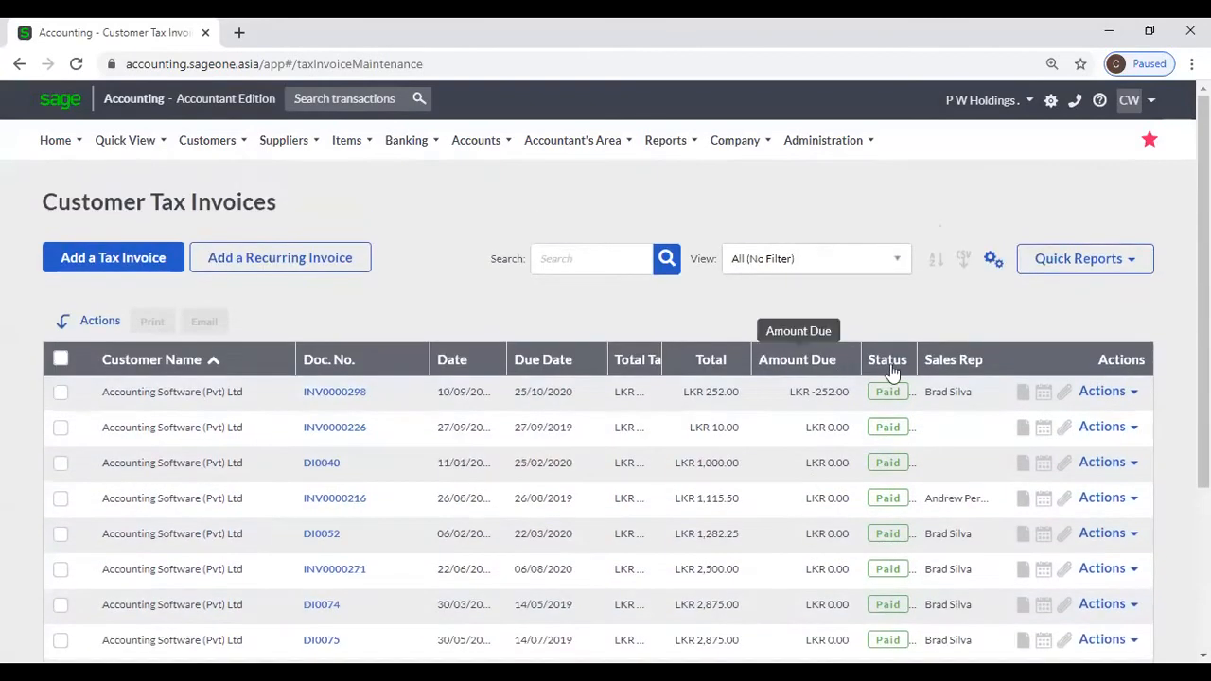
Sort the invoices by status with unpaid ones first, and widen the Status, Total and Amount Due columns
click(890, 363)
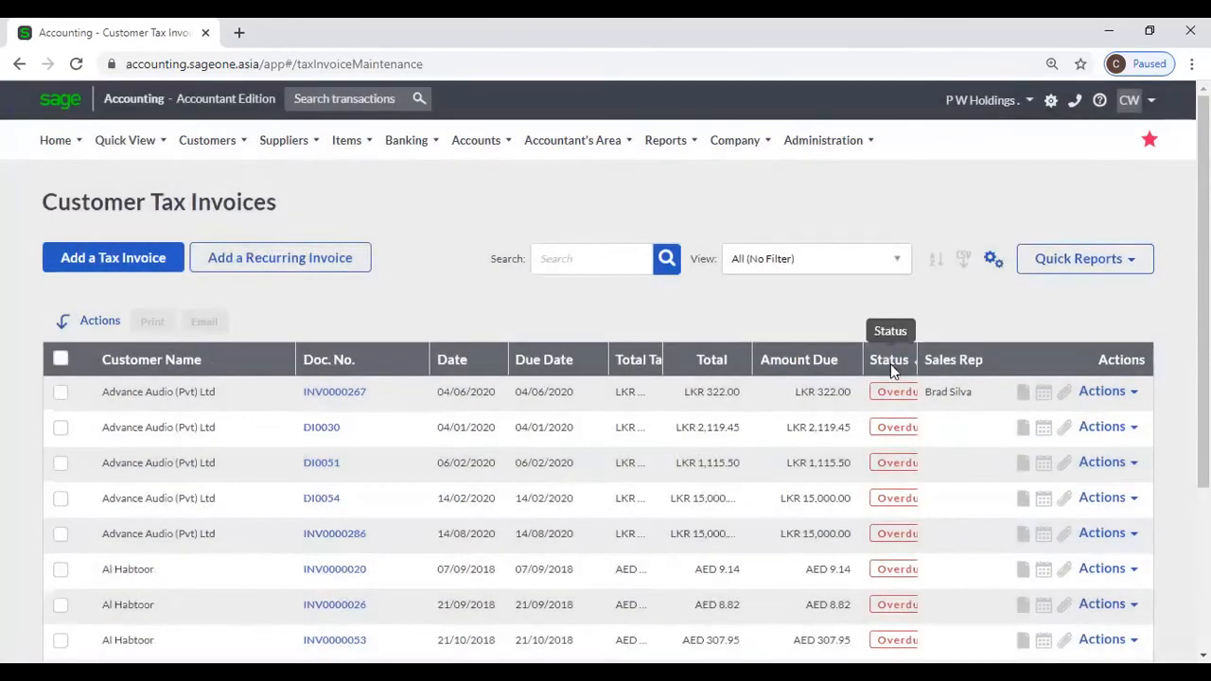
click(891, 367)
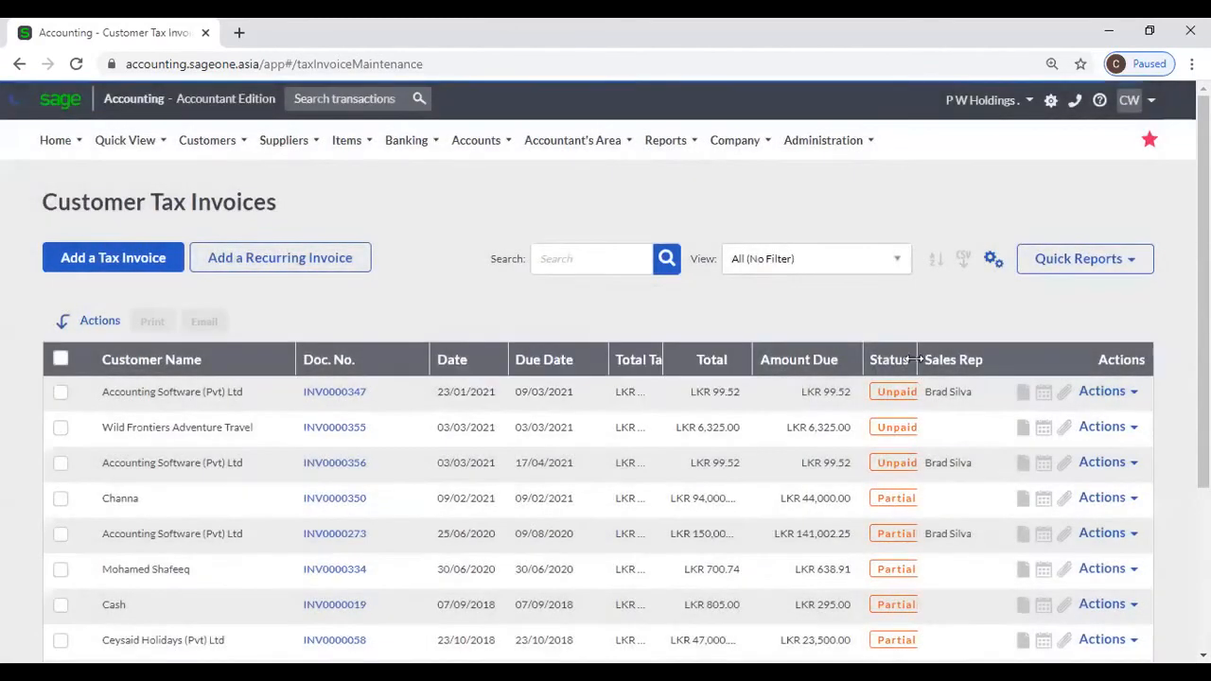
drag(910, 353, 963, 358)
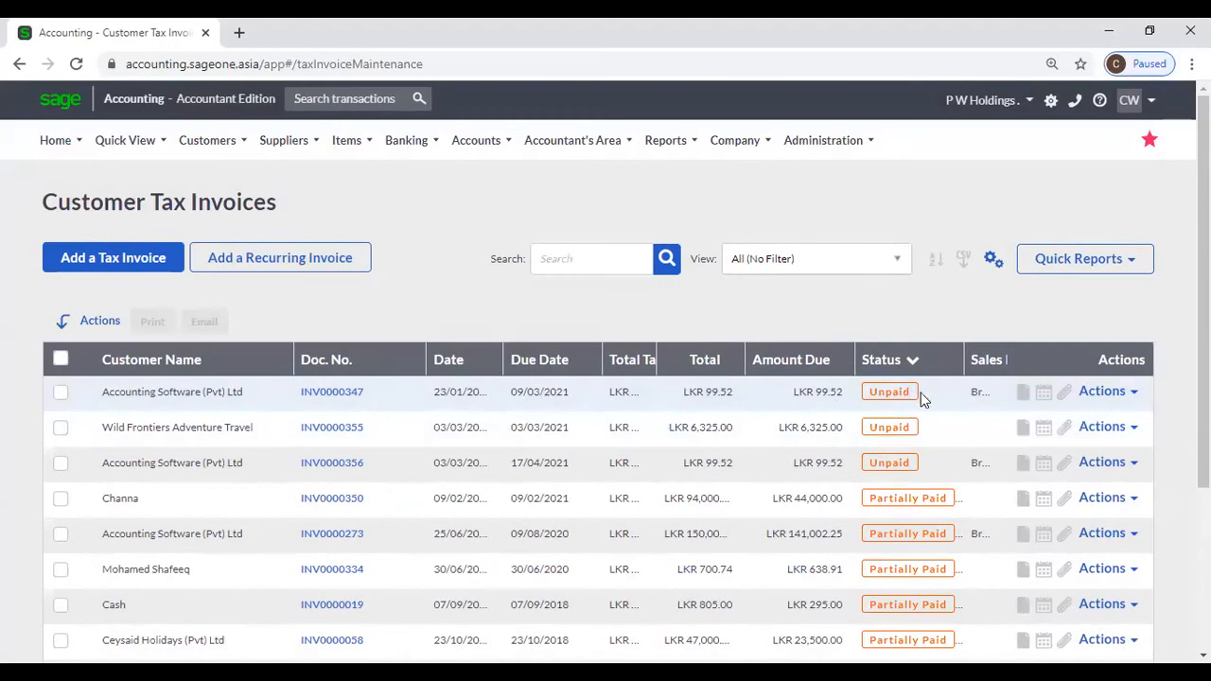
scroll(937, 419, down, 1)
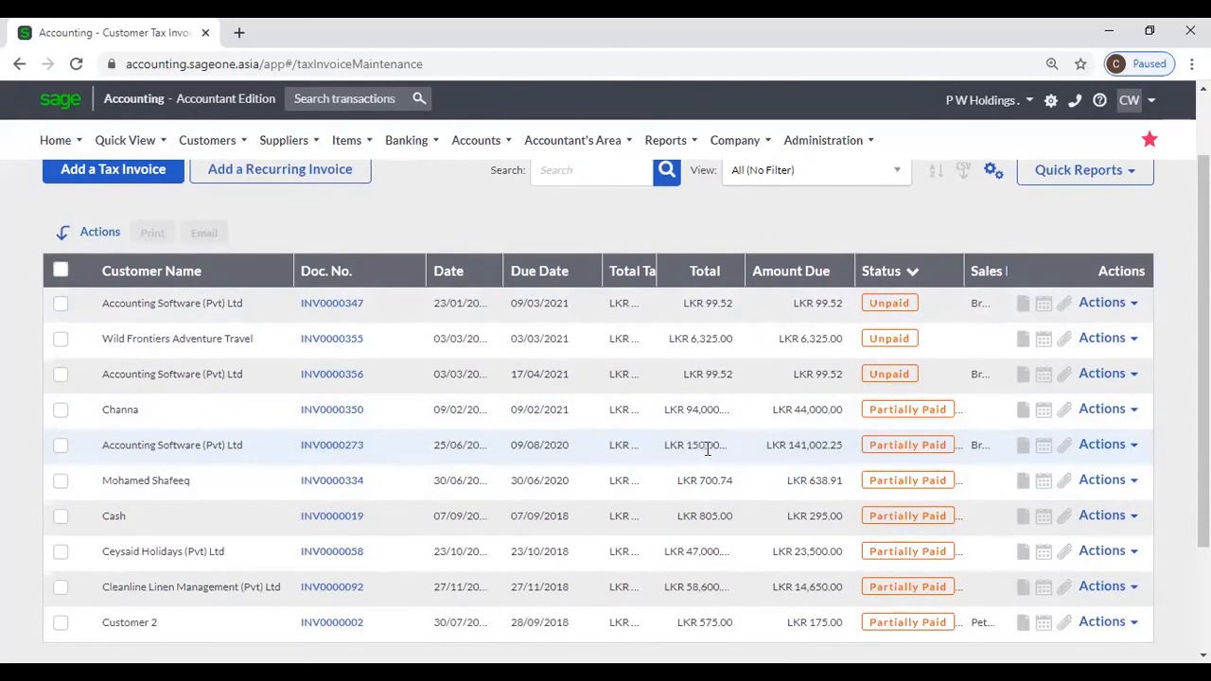
drag(740, 278, 754, 278)
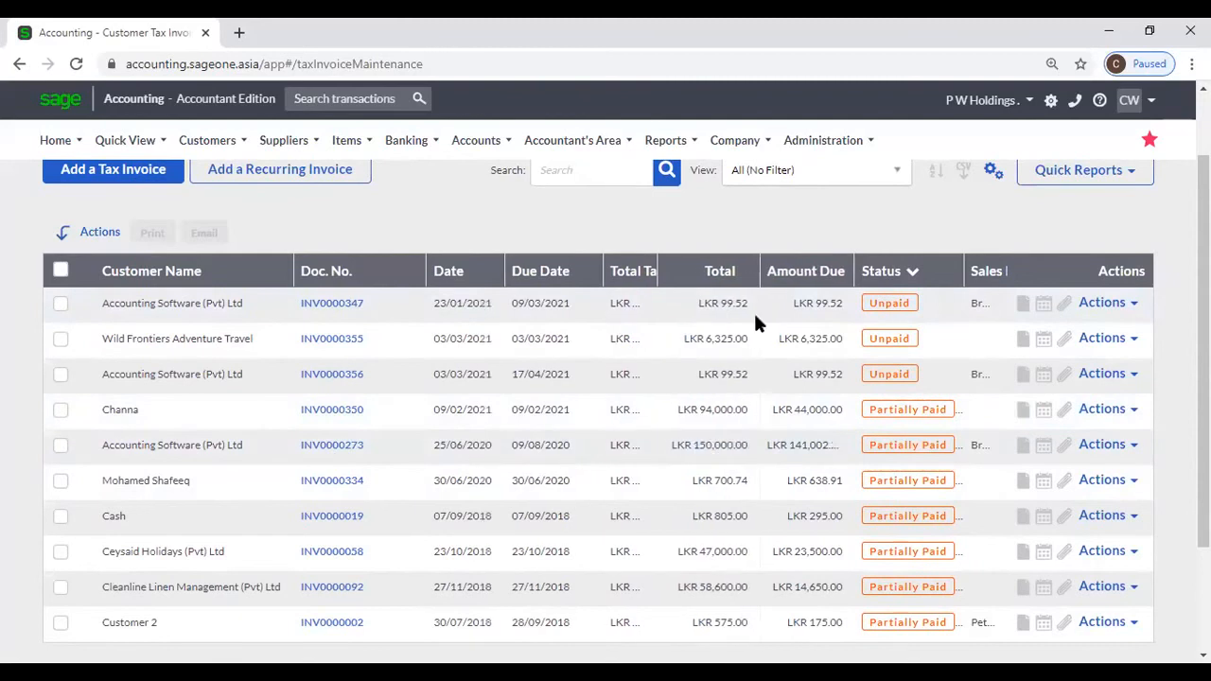
drag(847, 267, 864, 267)
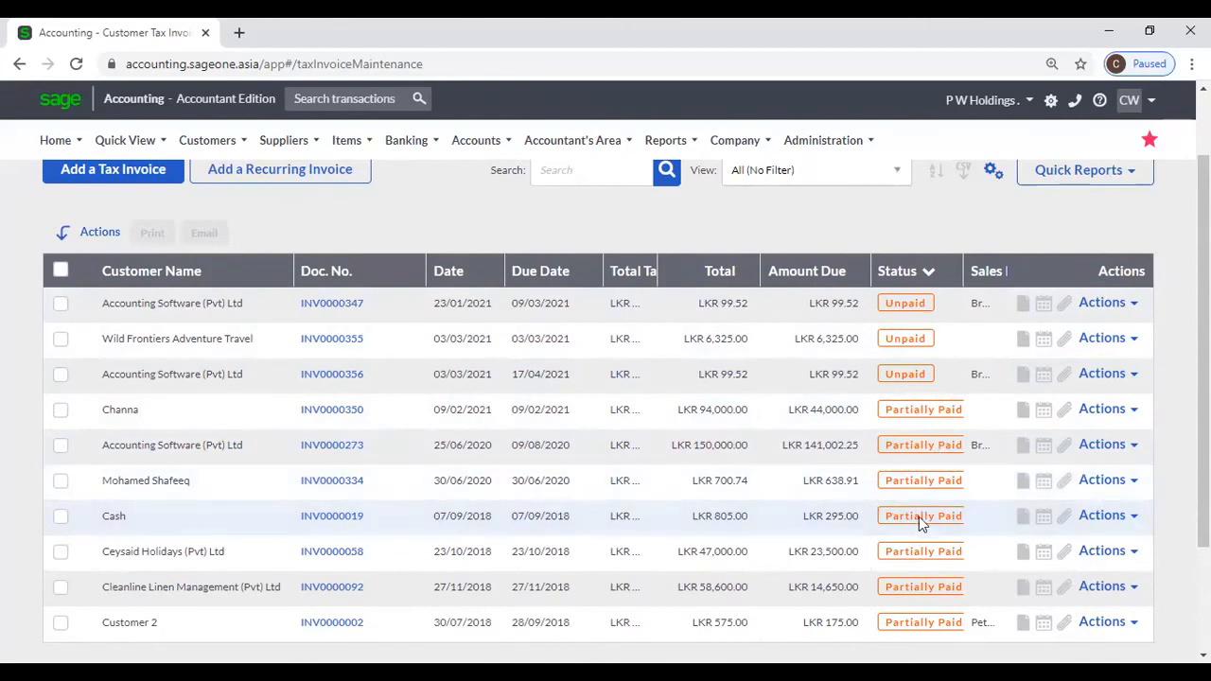
scroll(919, 516, up, 2)
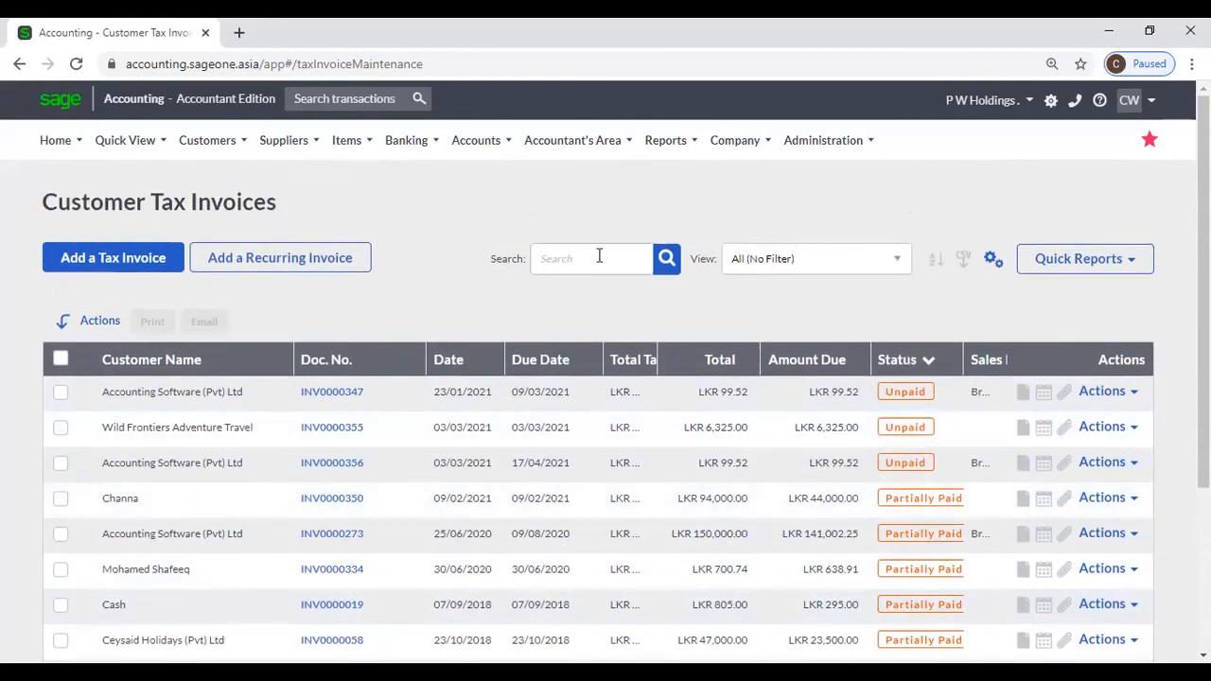
Open the first unpaid tax invoice and view its gross profit
click(315, 399)
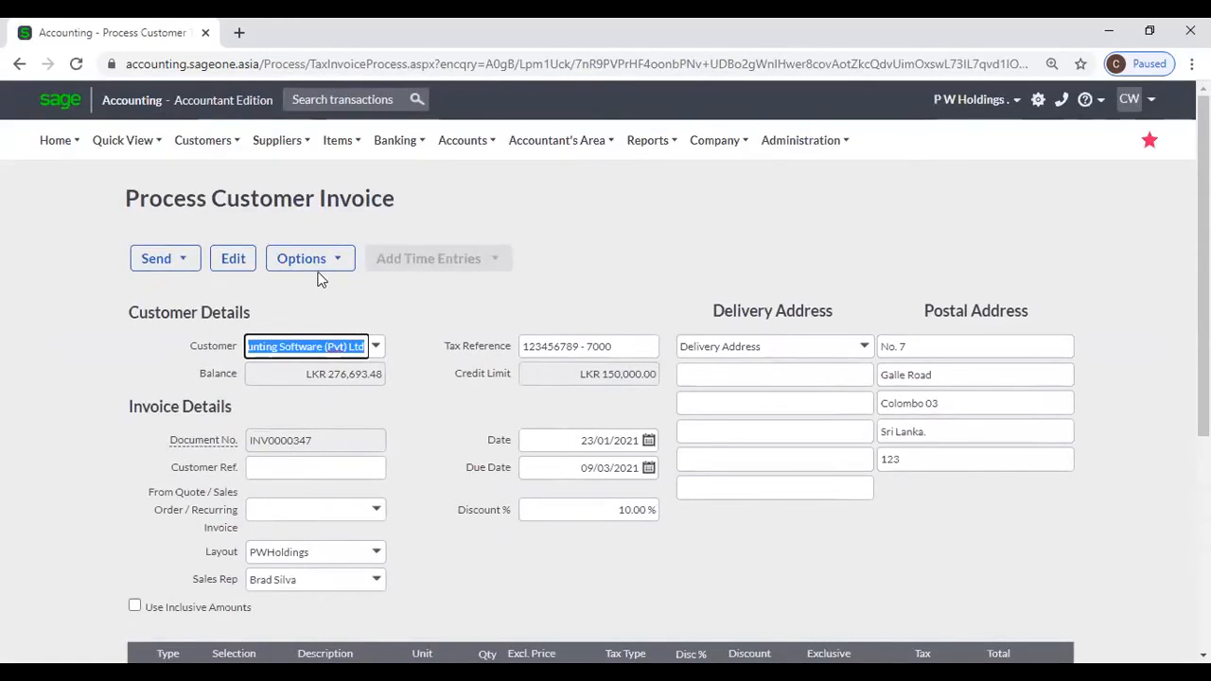
click(318, 270)
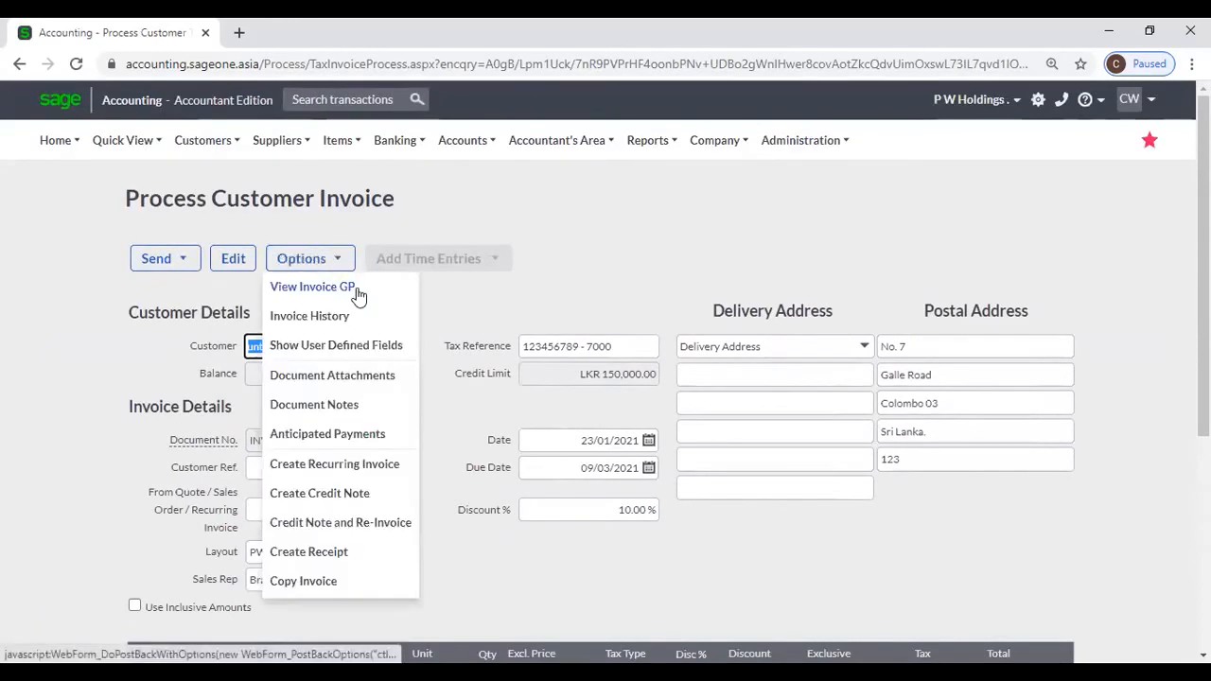
click(357, 287)
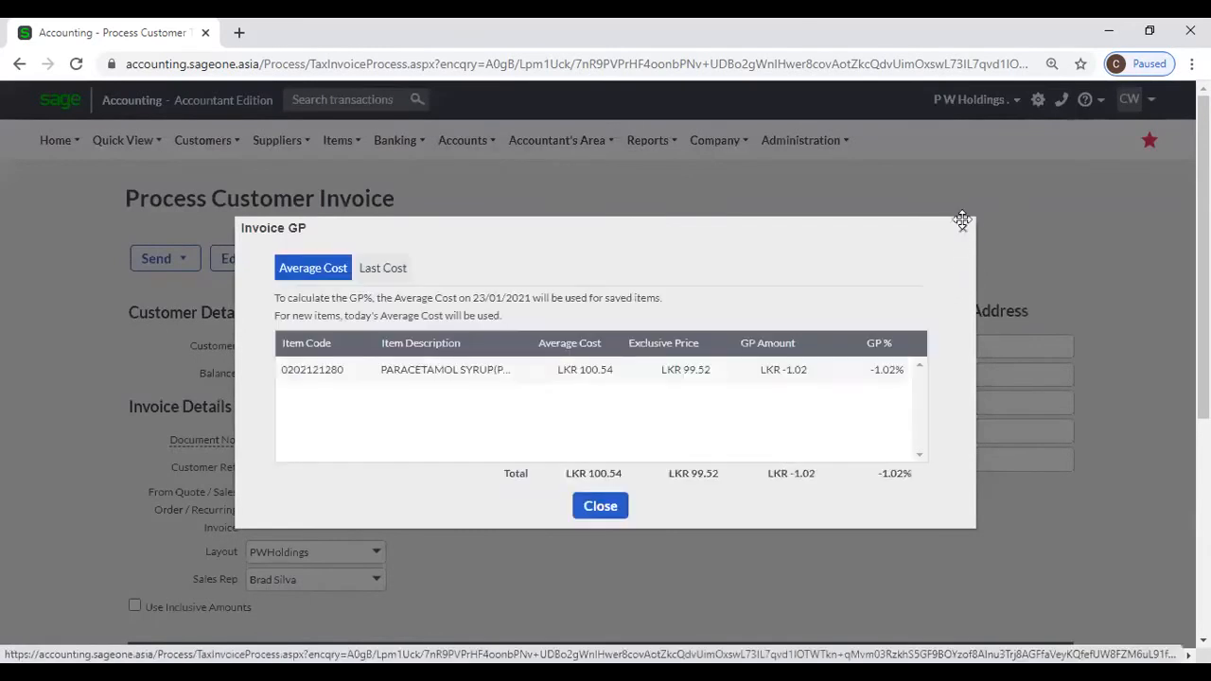
click(962, 226)
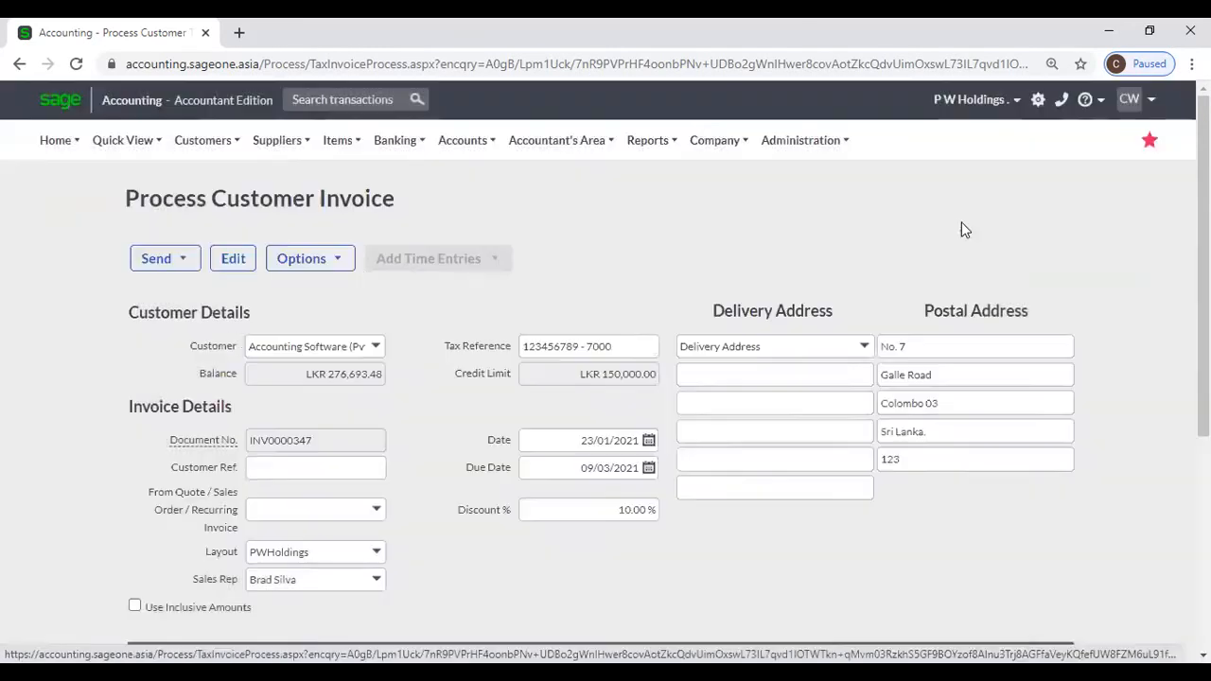
View the invoice's history and its user defined fields, closing each window after viewing
click(317, 256)
click(341, 312)
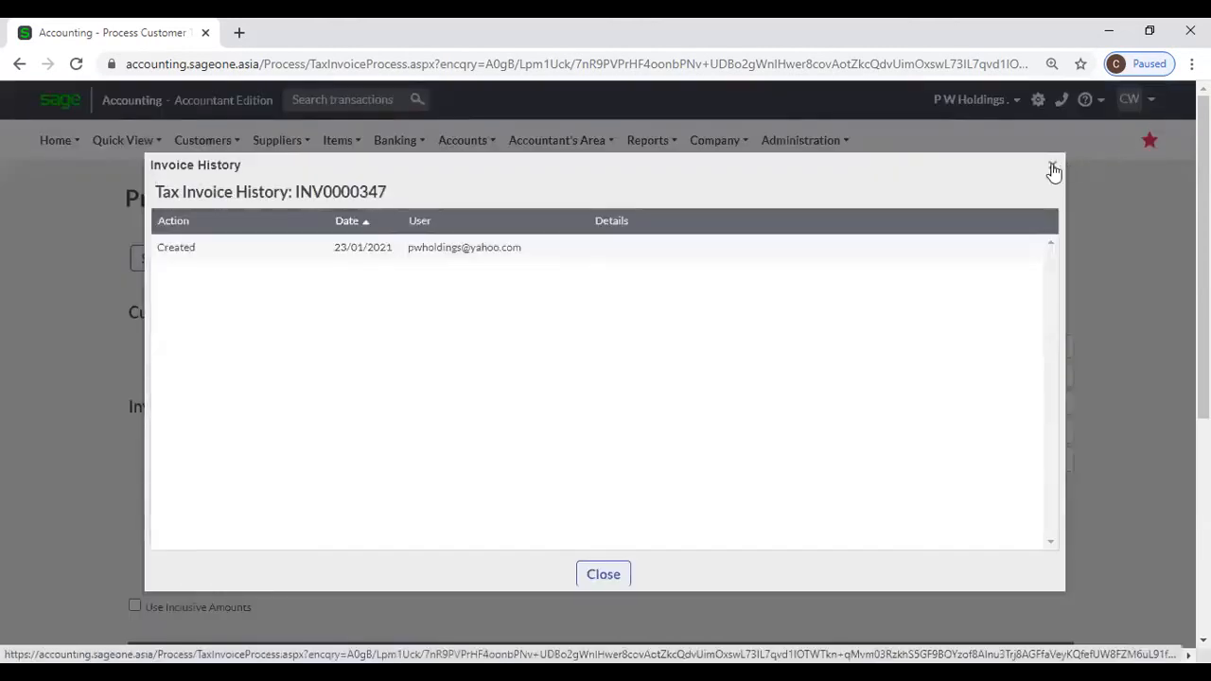
click(1052, 166)
click(289, 265)
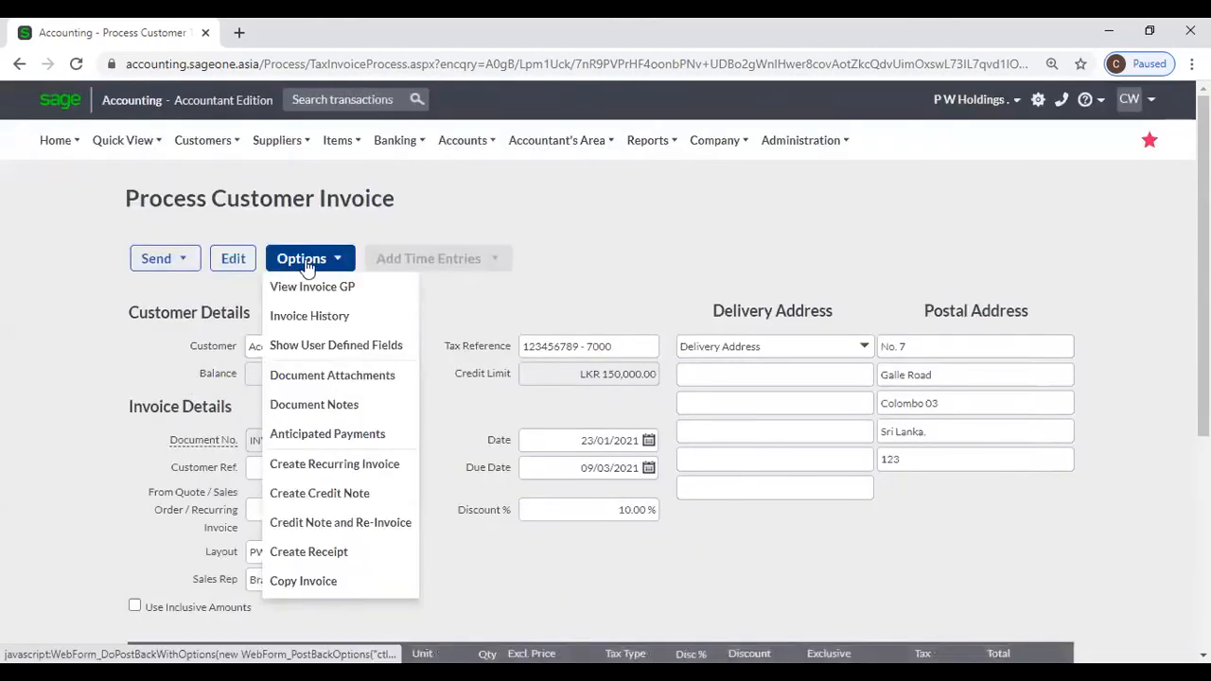
click(350, 346)
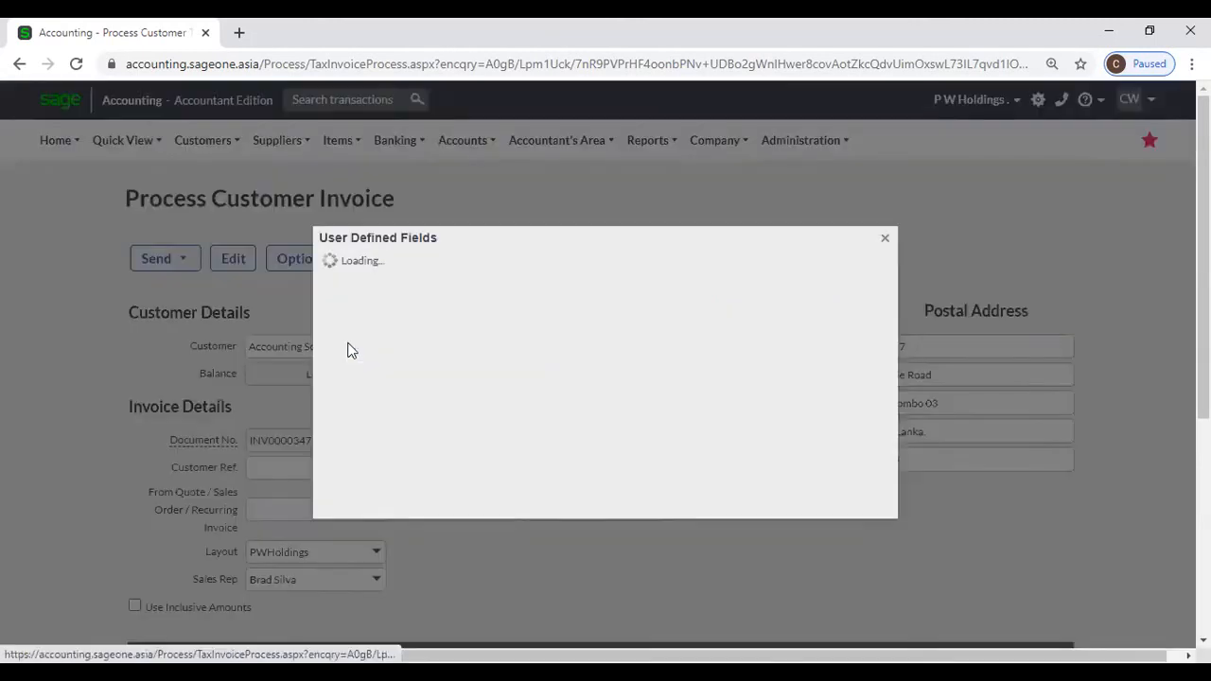
click(886, 240)
View the invoice's anticipated payments and examine the new action form with its payment date calendar, without saving anything
click(284, 259)
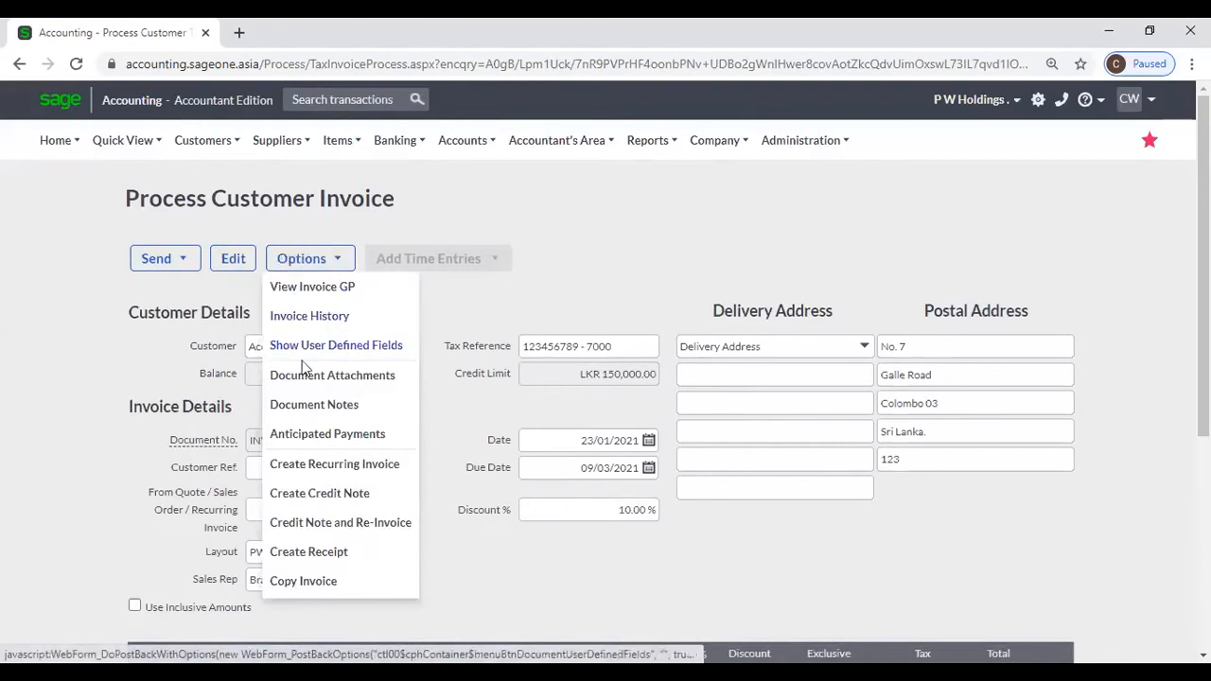
click(311, 432)
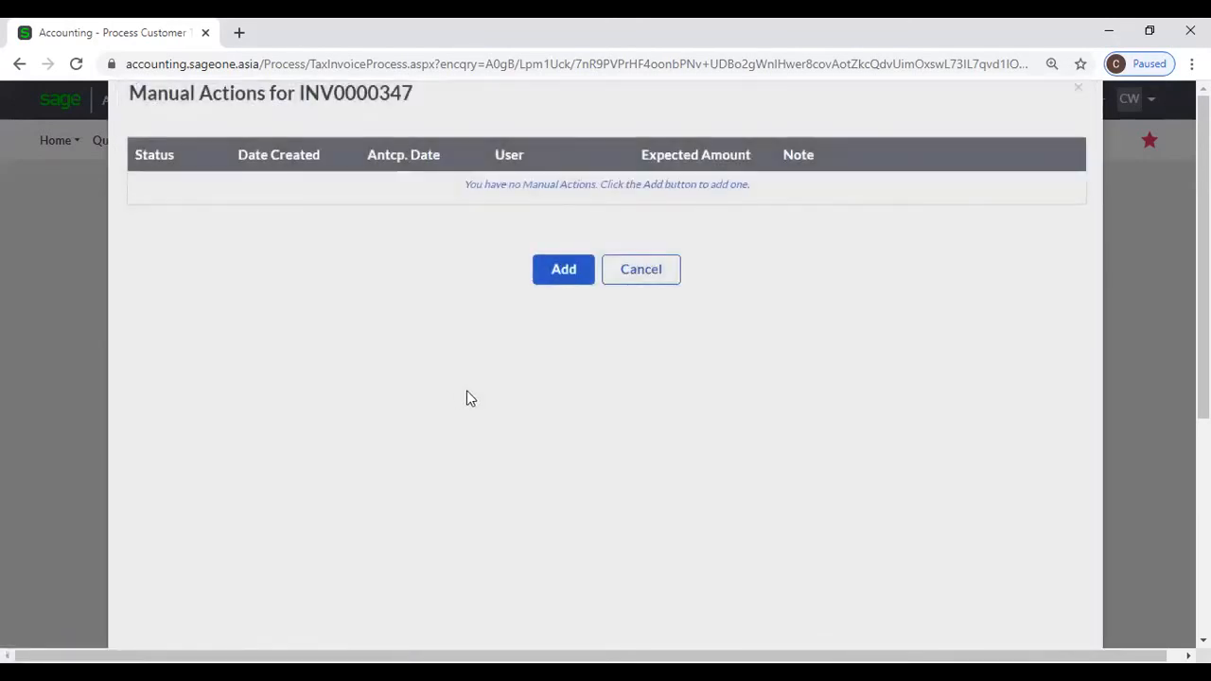
click(539, 276)
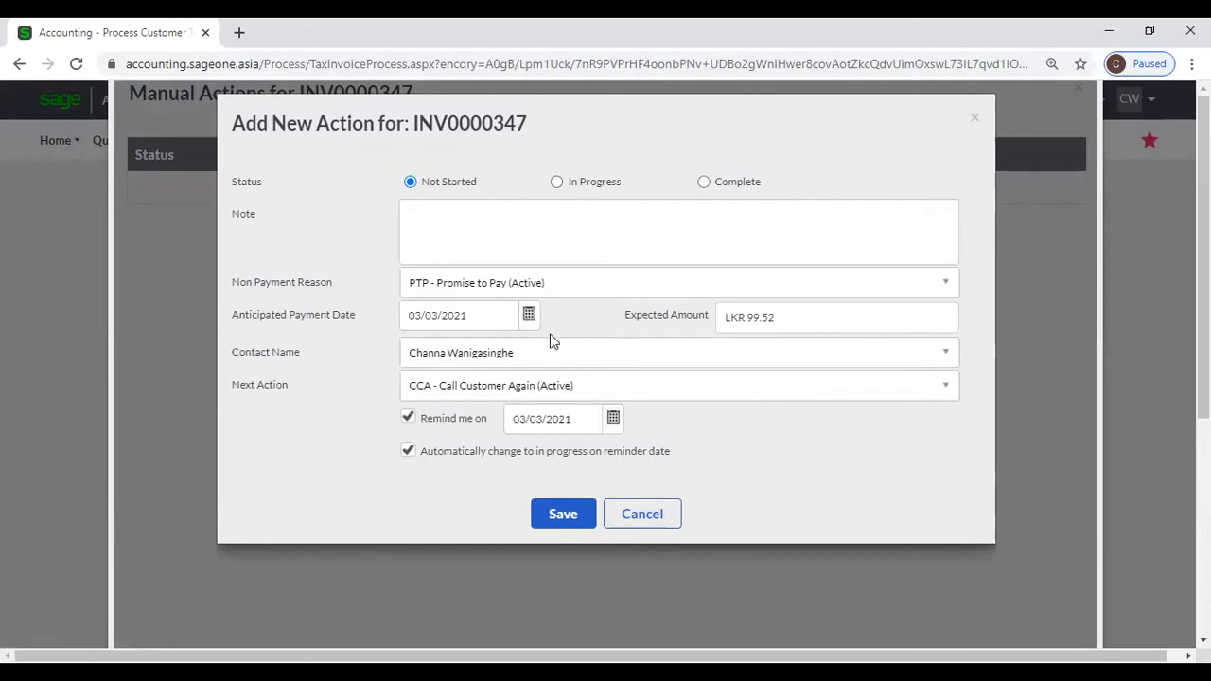
click(530, 315)
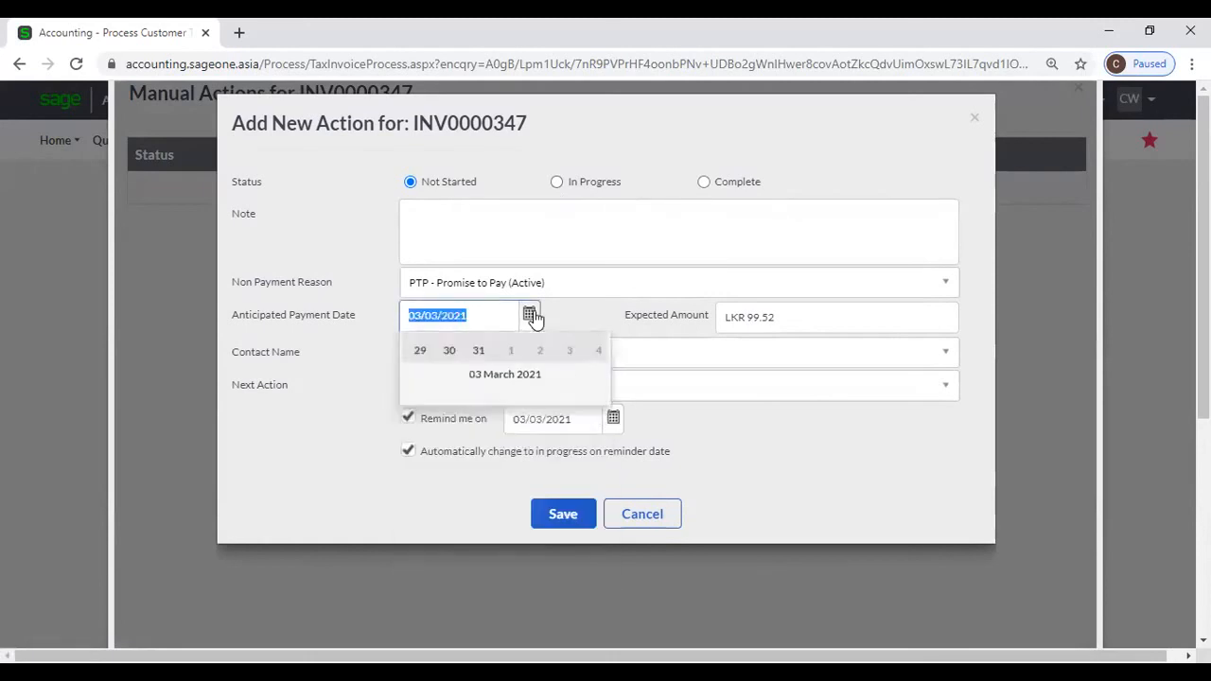
click(642, 519)
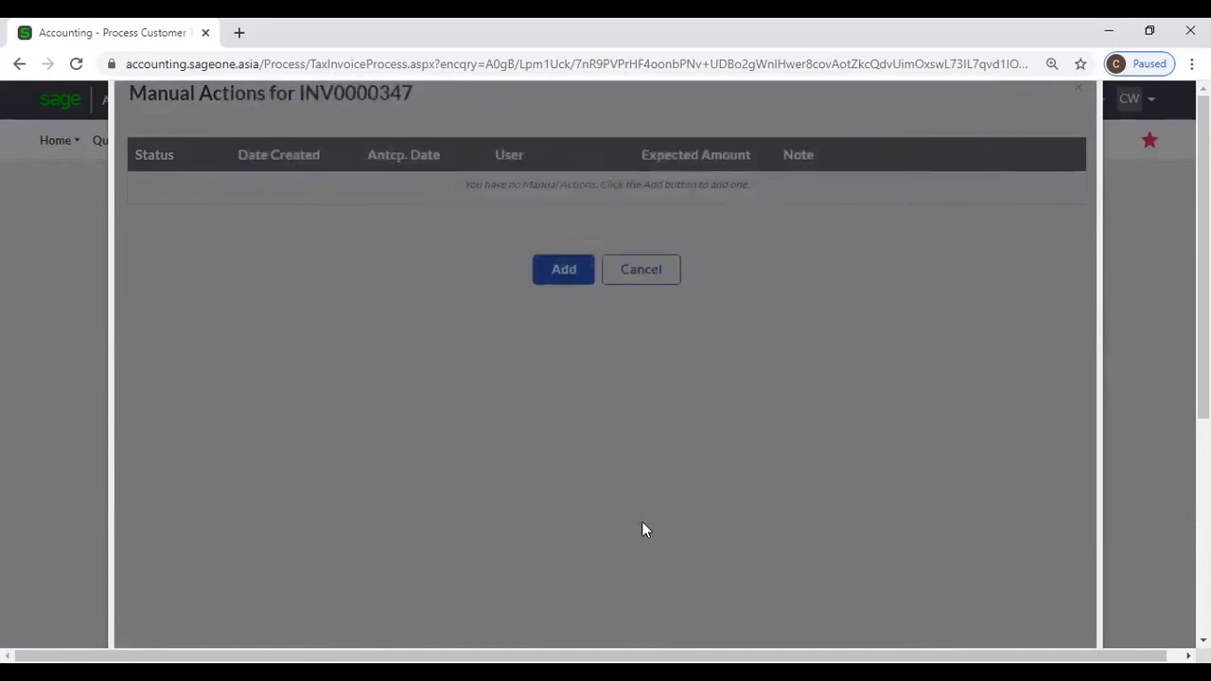
click(641, 272)
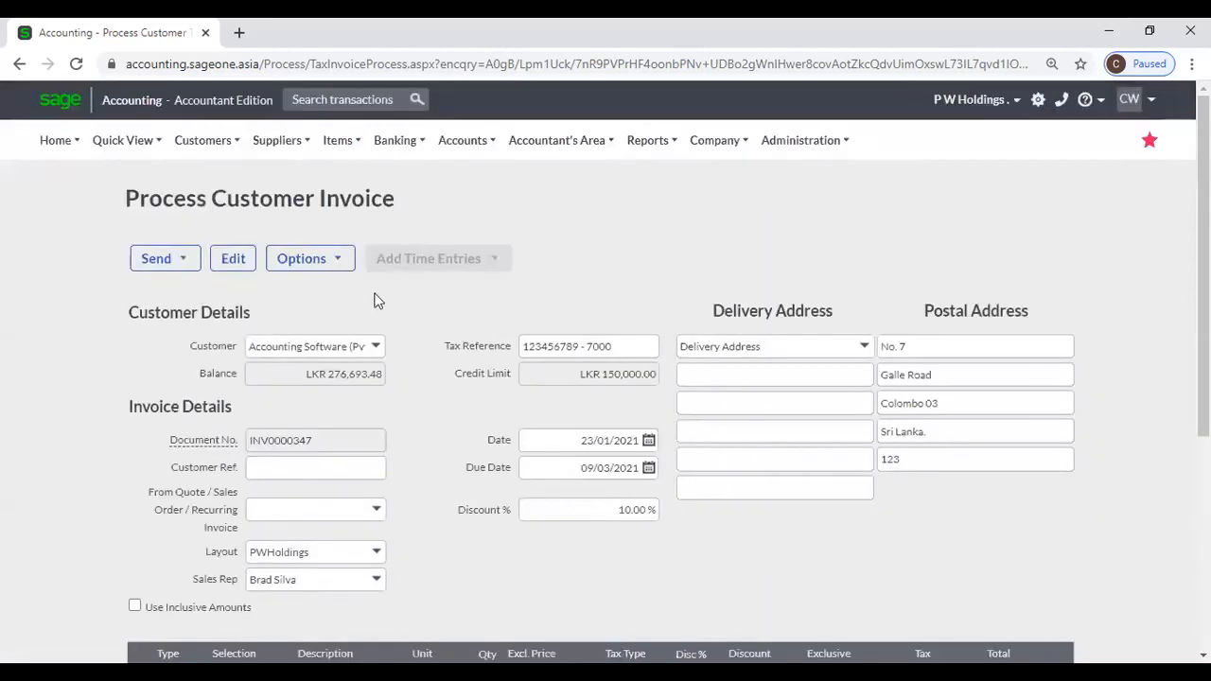
Review the invoice's further options and look over its customer details and item lines
click(312, 267)
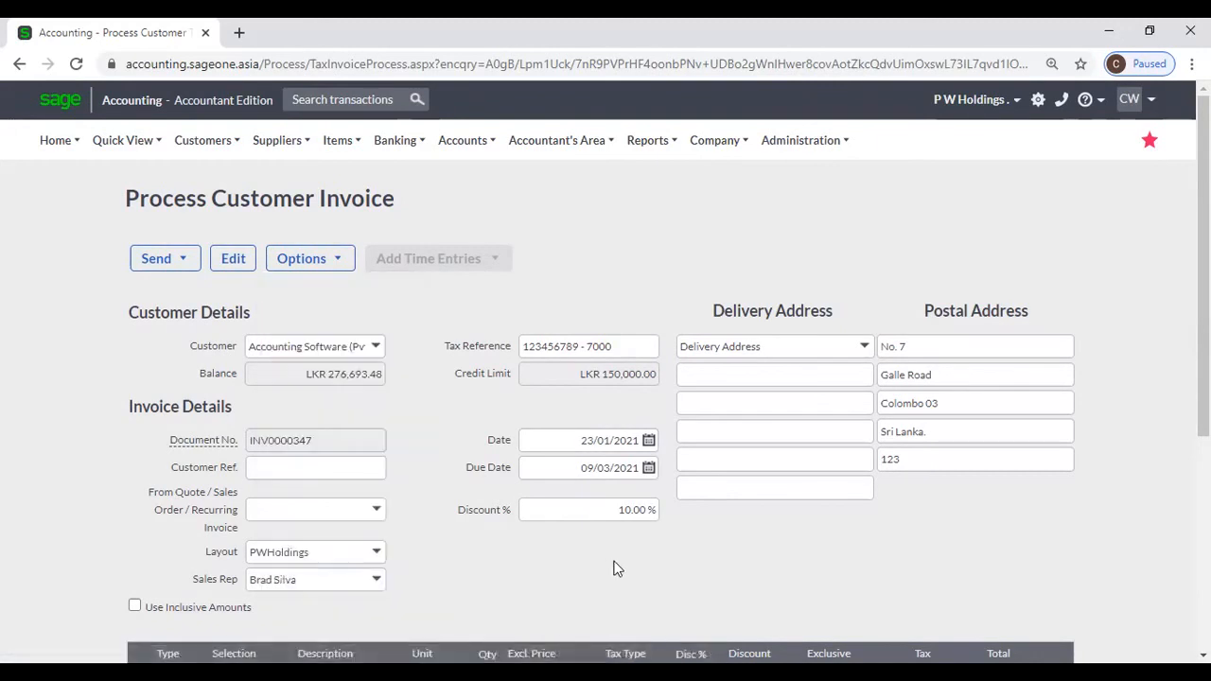
scroll(613, 535, down, 2)
scroll(613, 535, up, 1)
scroll(613, 536, up, 1)
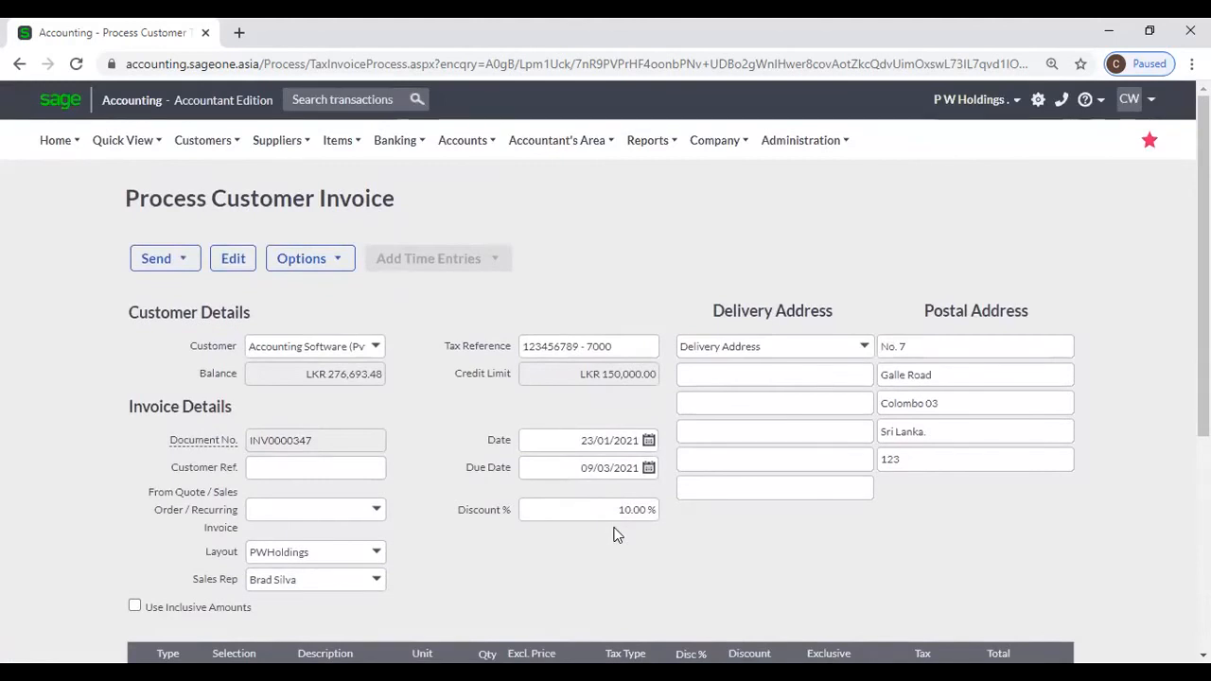
scroll(401, 531, down, 1)
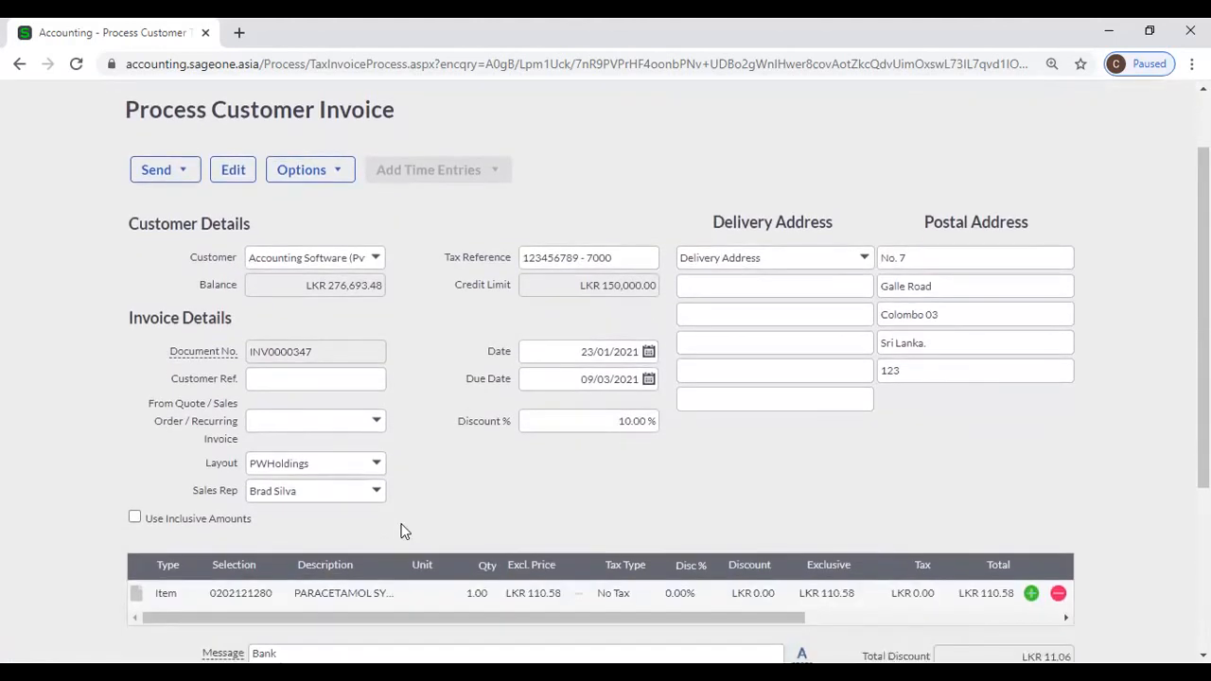
Return to the customer tax invoices list, sort it by customer name and open the first paid invoice
click(21, 66)
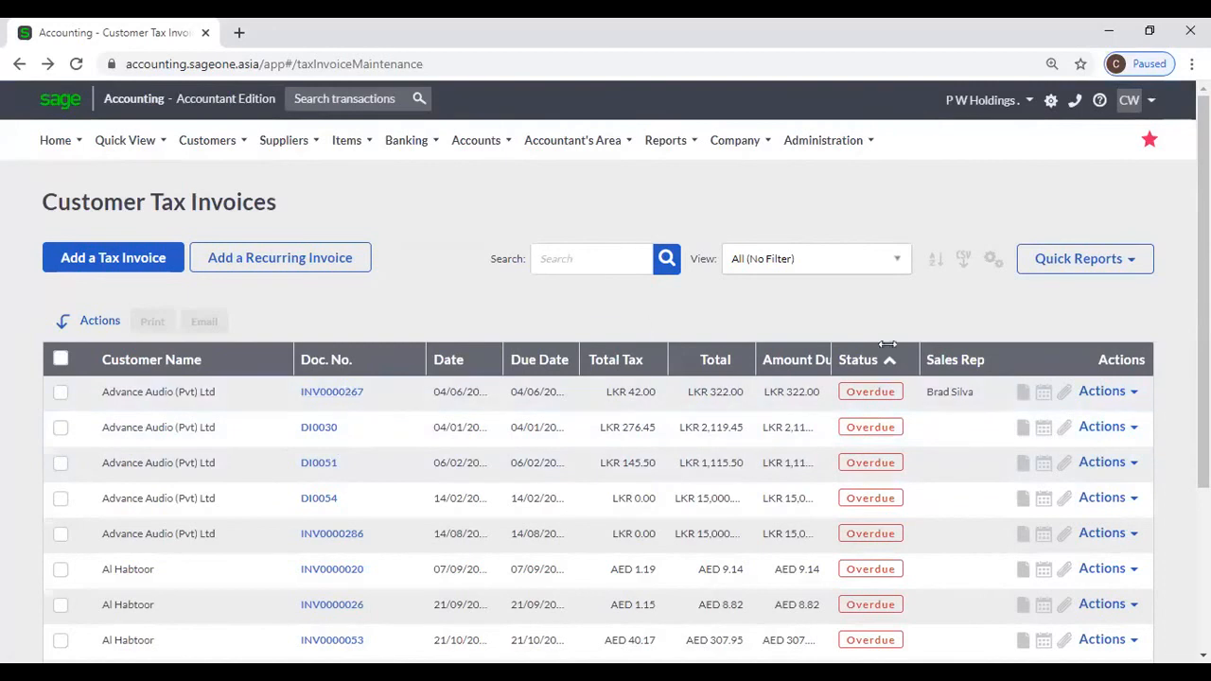
click(125, 362)
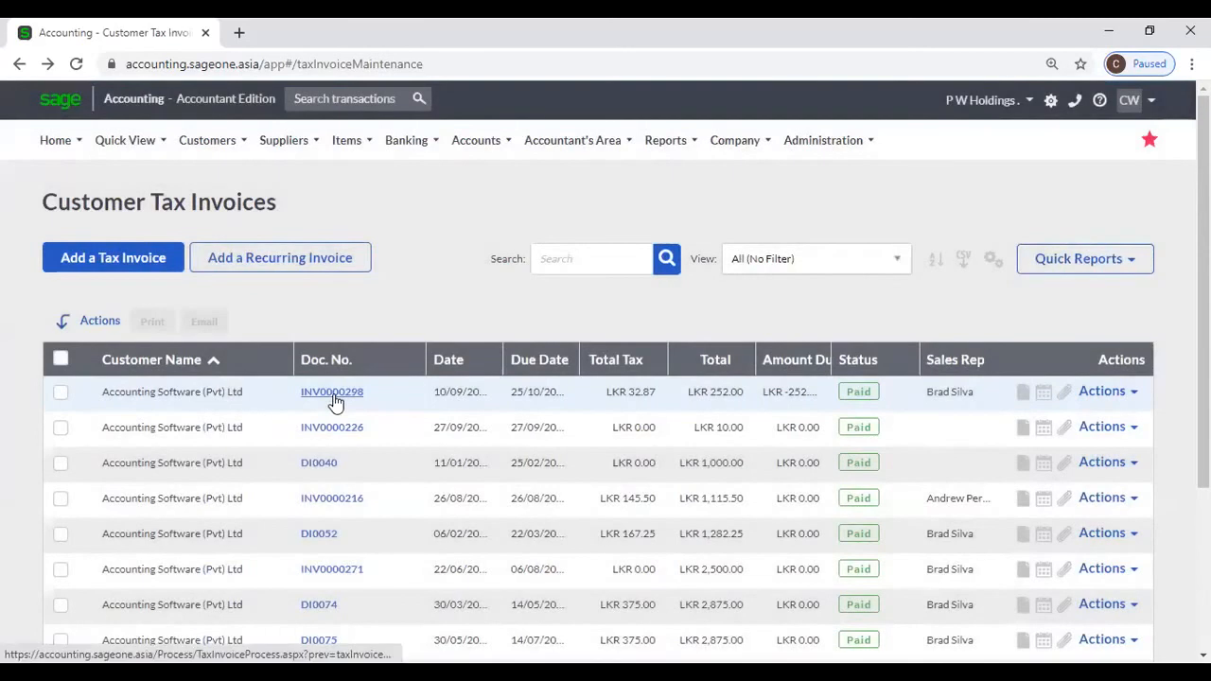
click(333, 394)
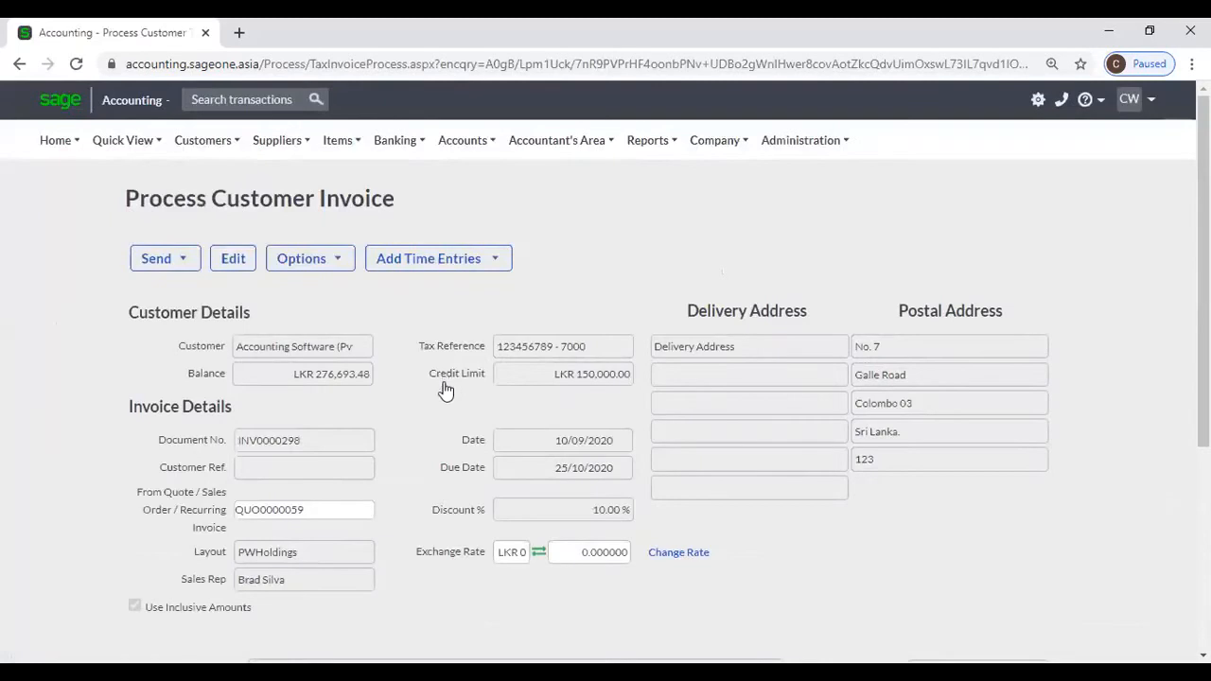
Examine the paid invoice's item line, checking its description, quantity and inclusive price
scroll(443, 389, down, 3)
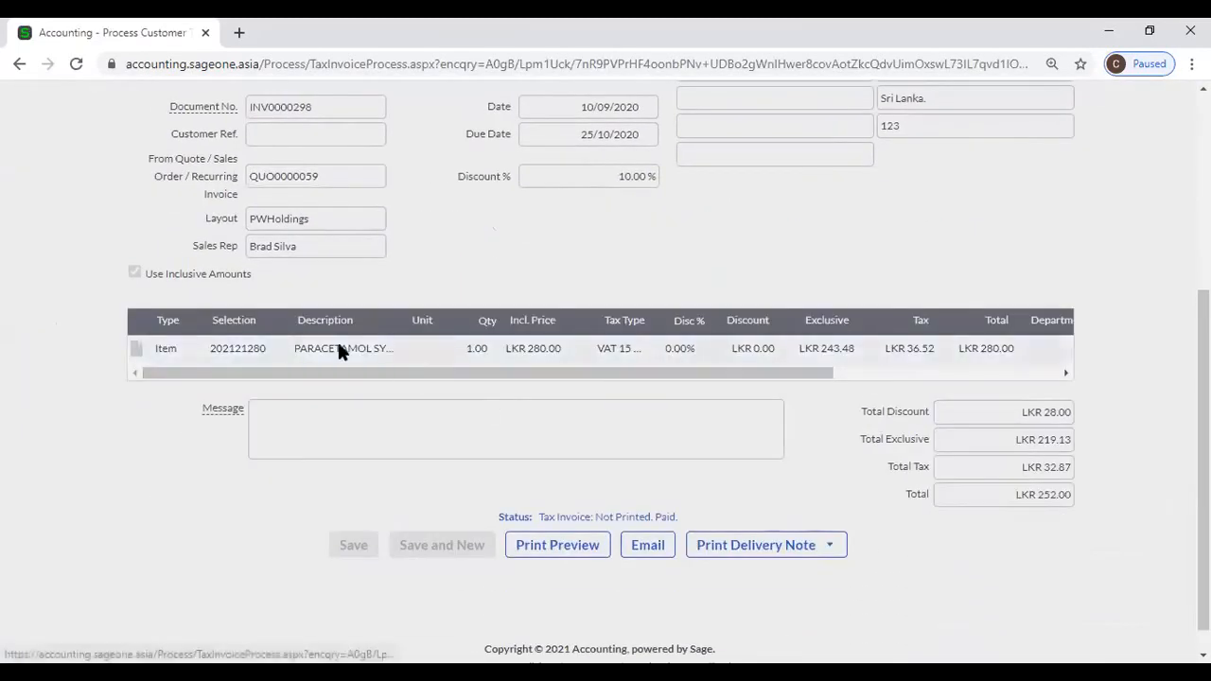
double_click(340, 348)
click(478, 358)
click(545, 350)
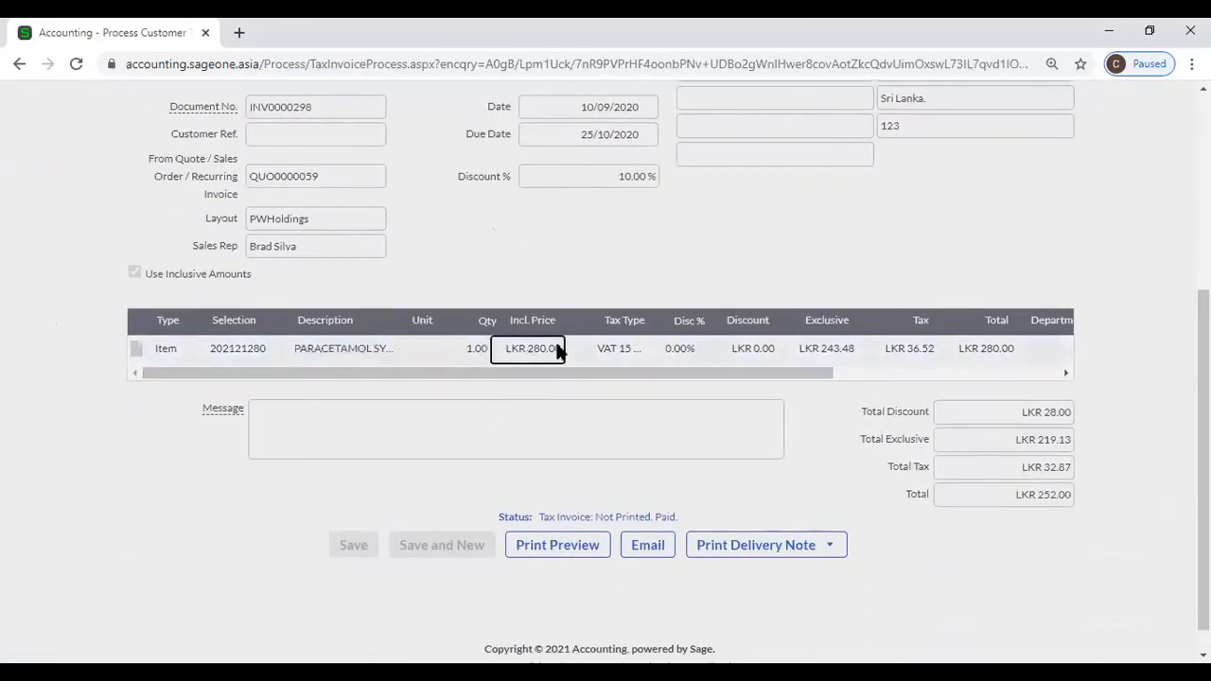
Switch the paid invoice to editing, accept re-issuing it, and check that its item line can be edited
scroll(440, 283, up, 2)
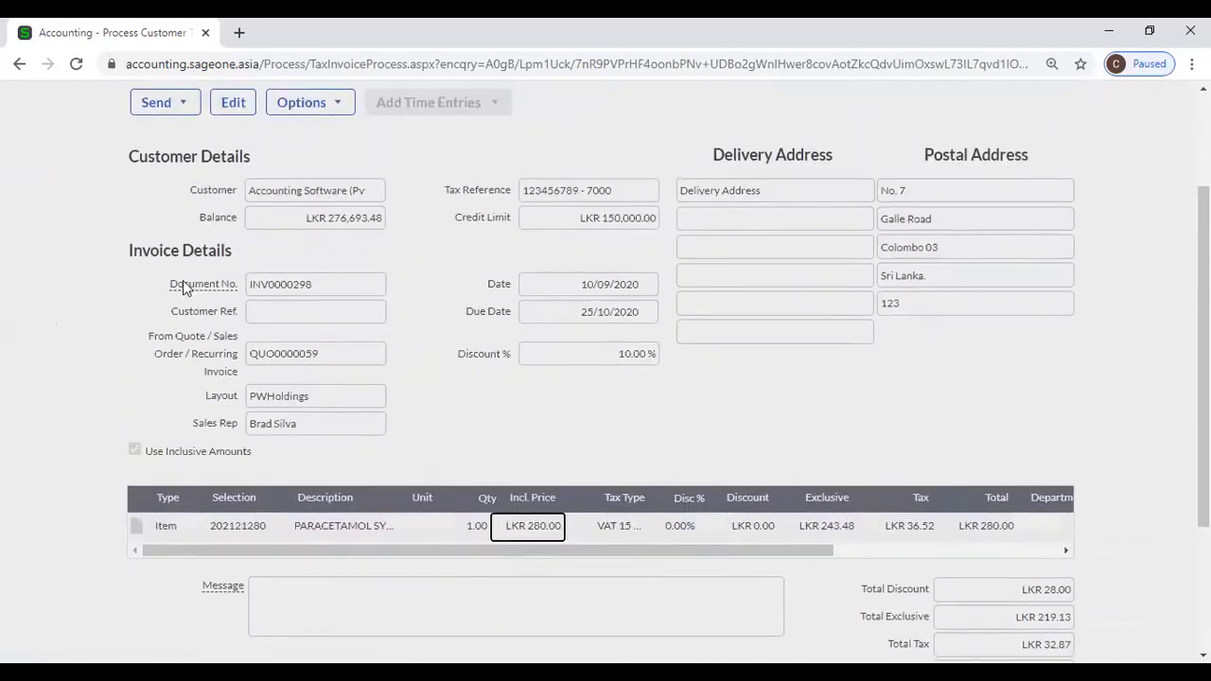
click(231, 104)
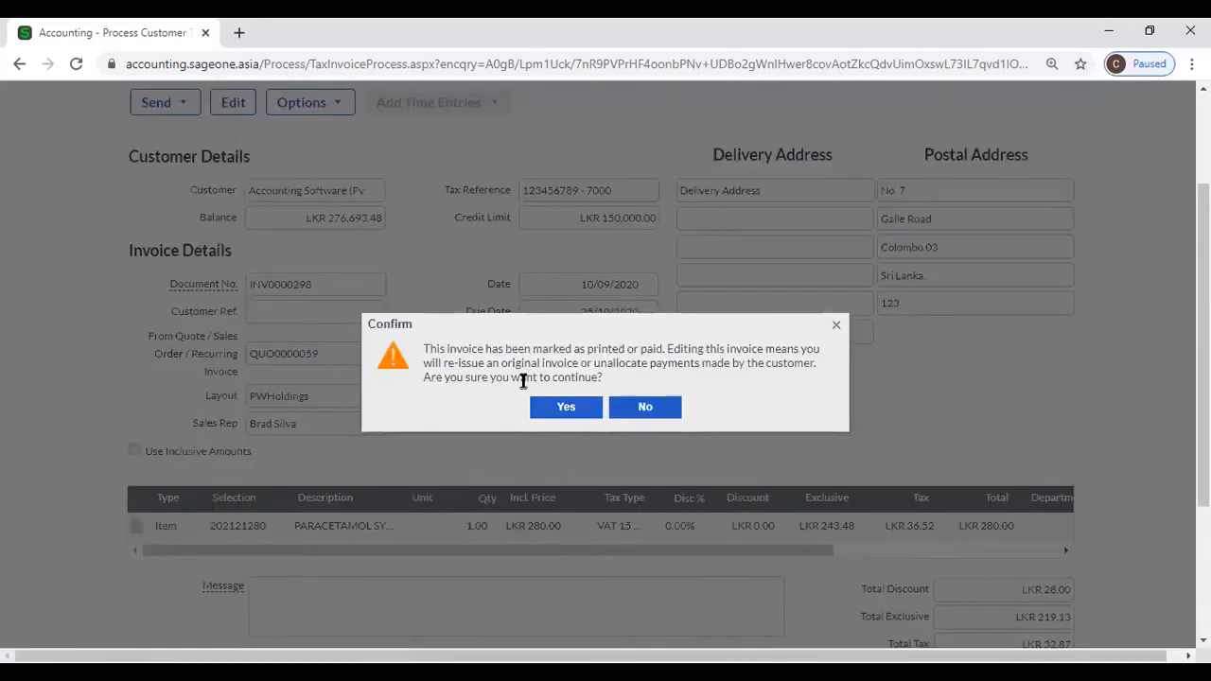
click(563, 407)
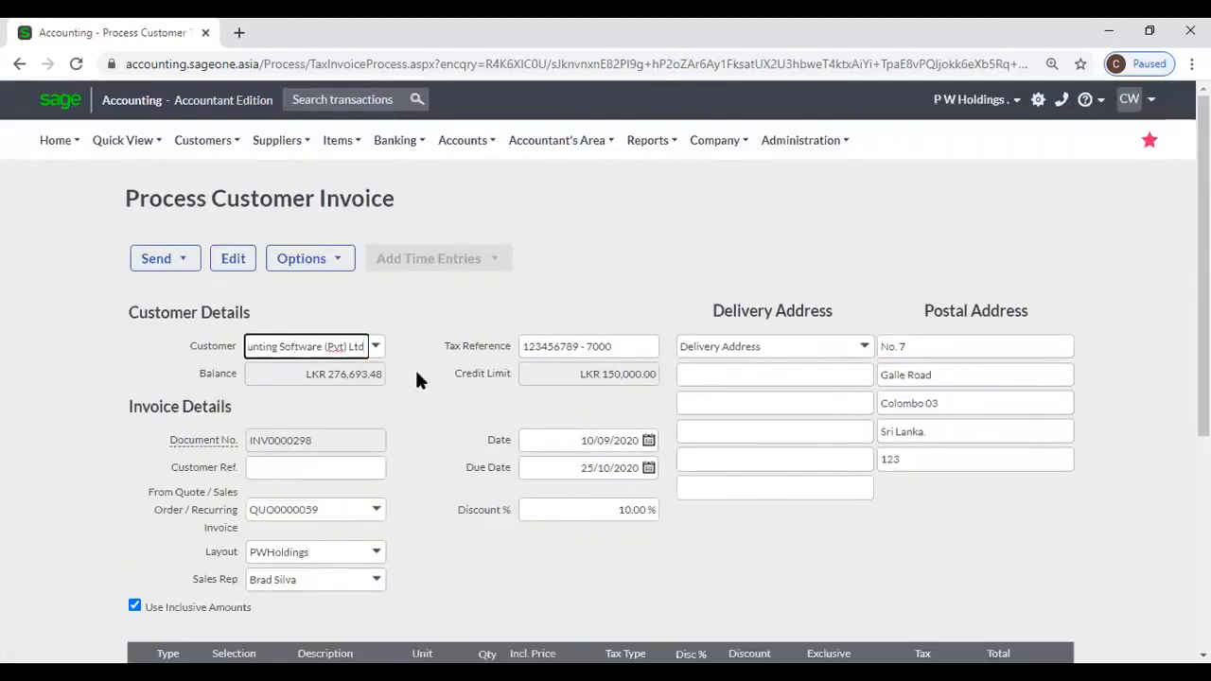
scroll(377, 407, down, 3)
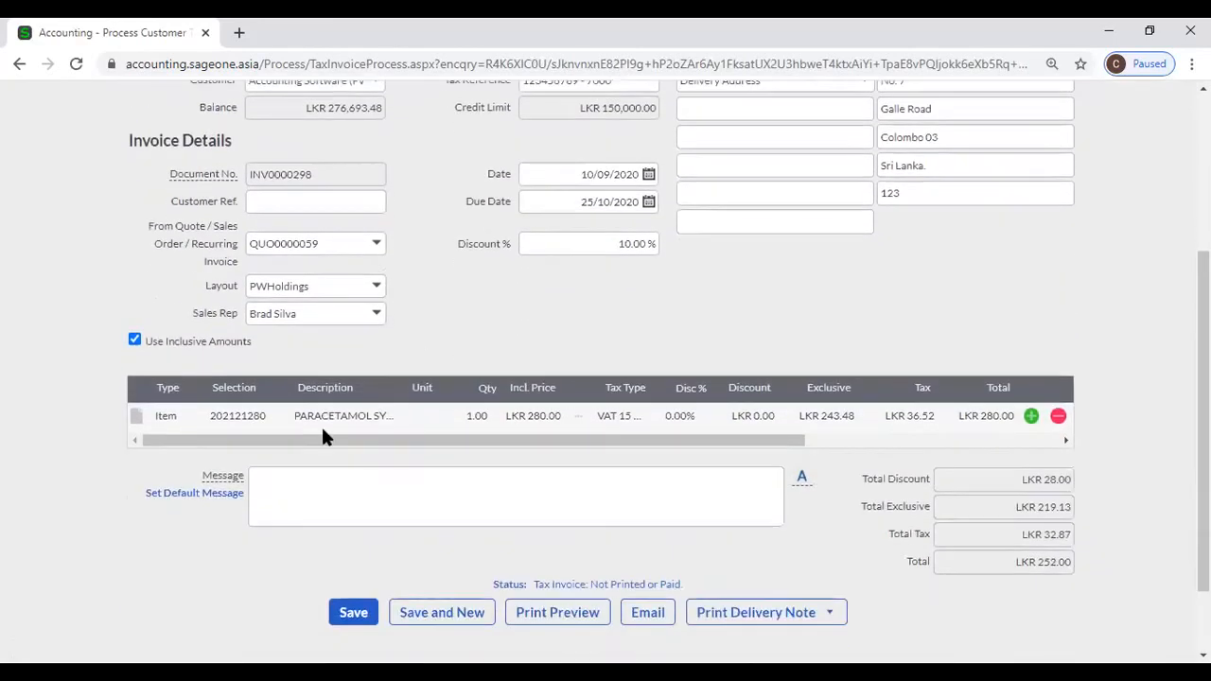
click(370, 422)
click(422, 334)
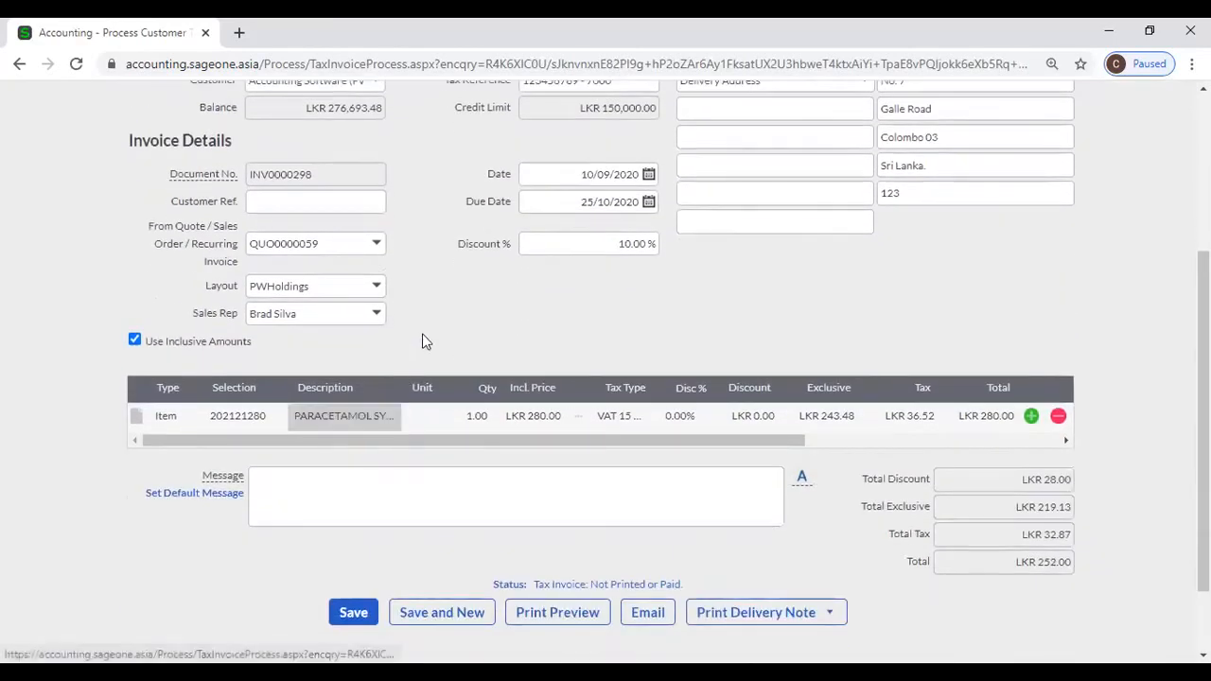
Leave the invoice without saving, return to the customer tax invoices list and open the first paid invoice
click(20, 65)
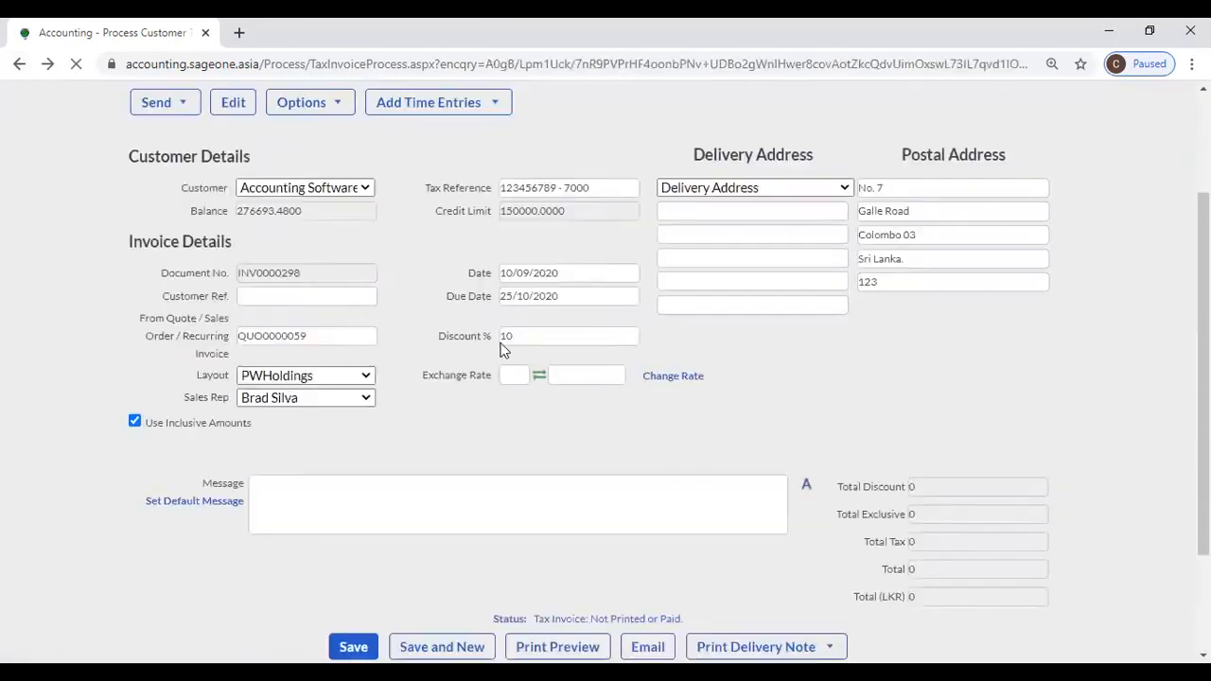
scroll(32, 273, up, 2)
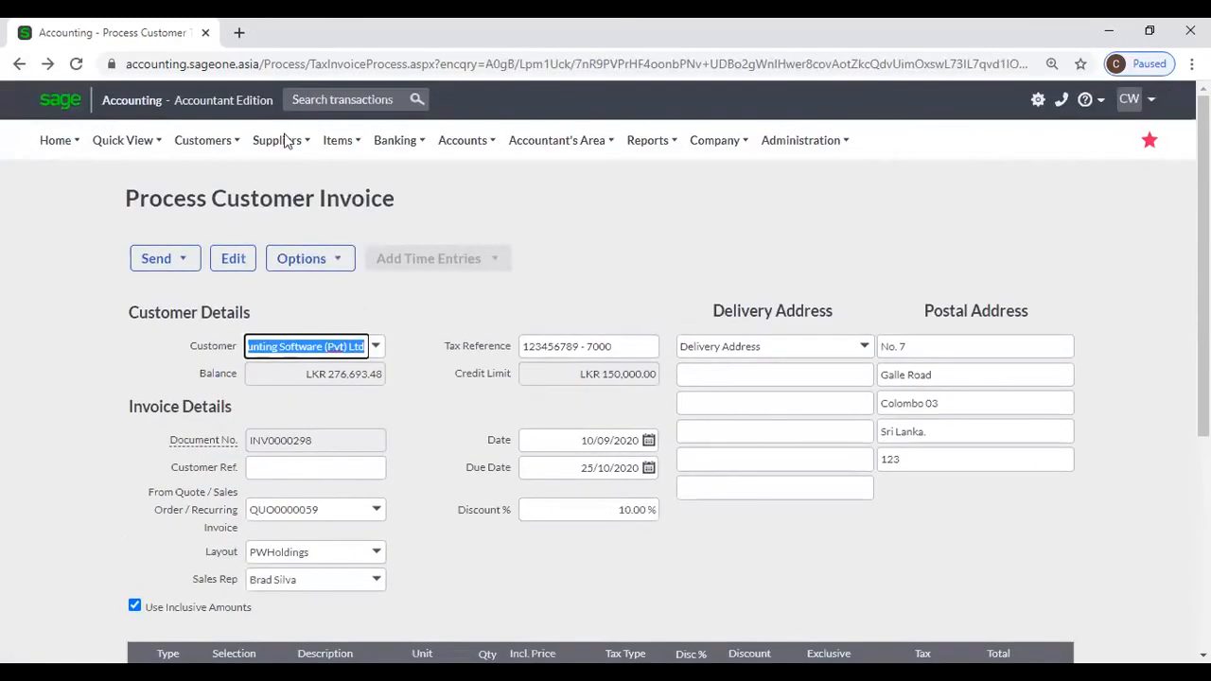
mouse_move(215, 148)
mouse_move(210, 233)
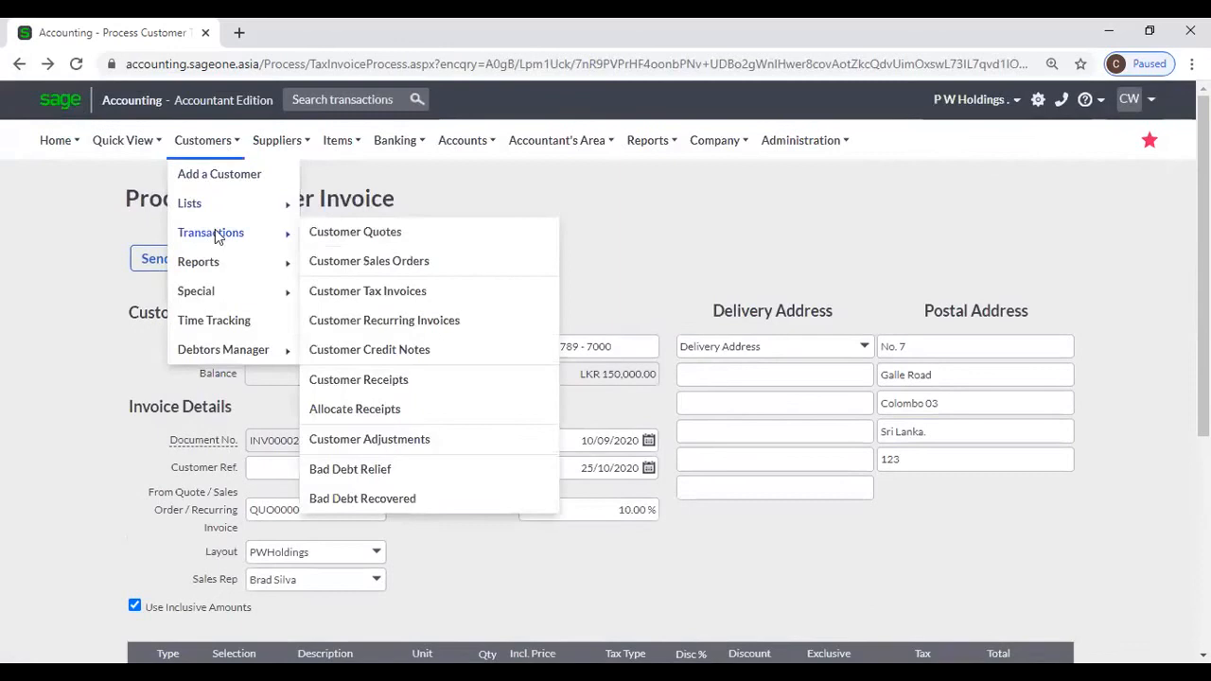
click(368, 294)
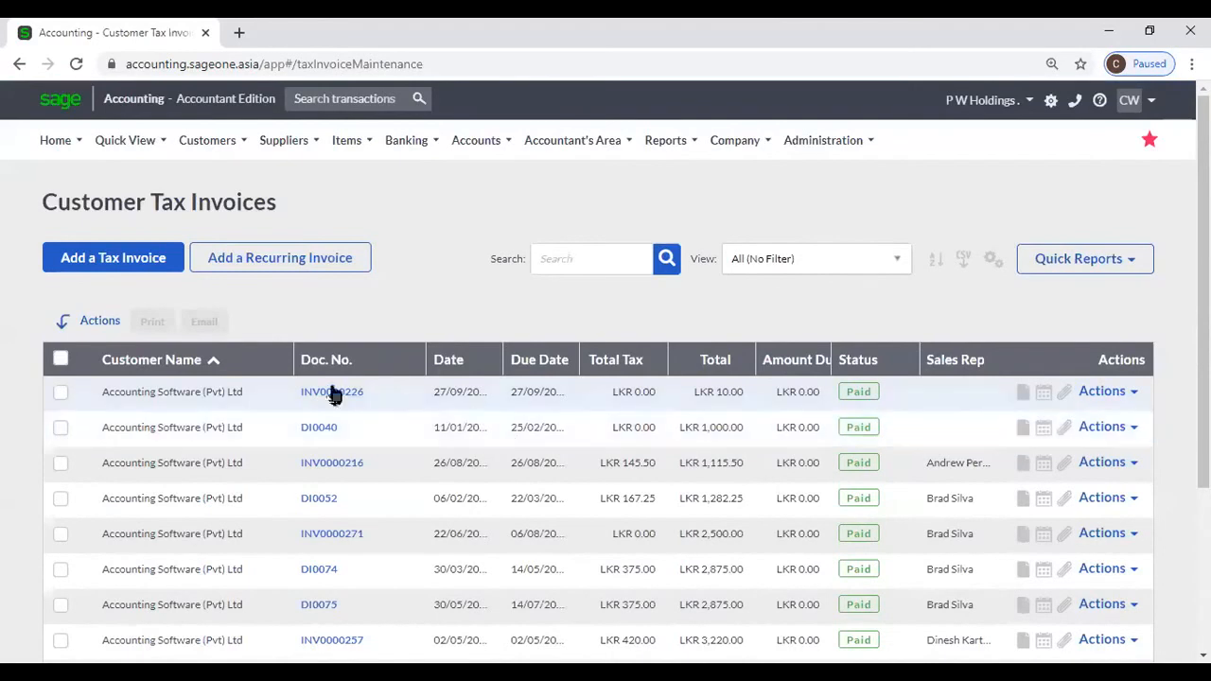
click(331, 391)
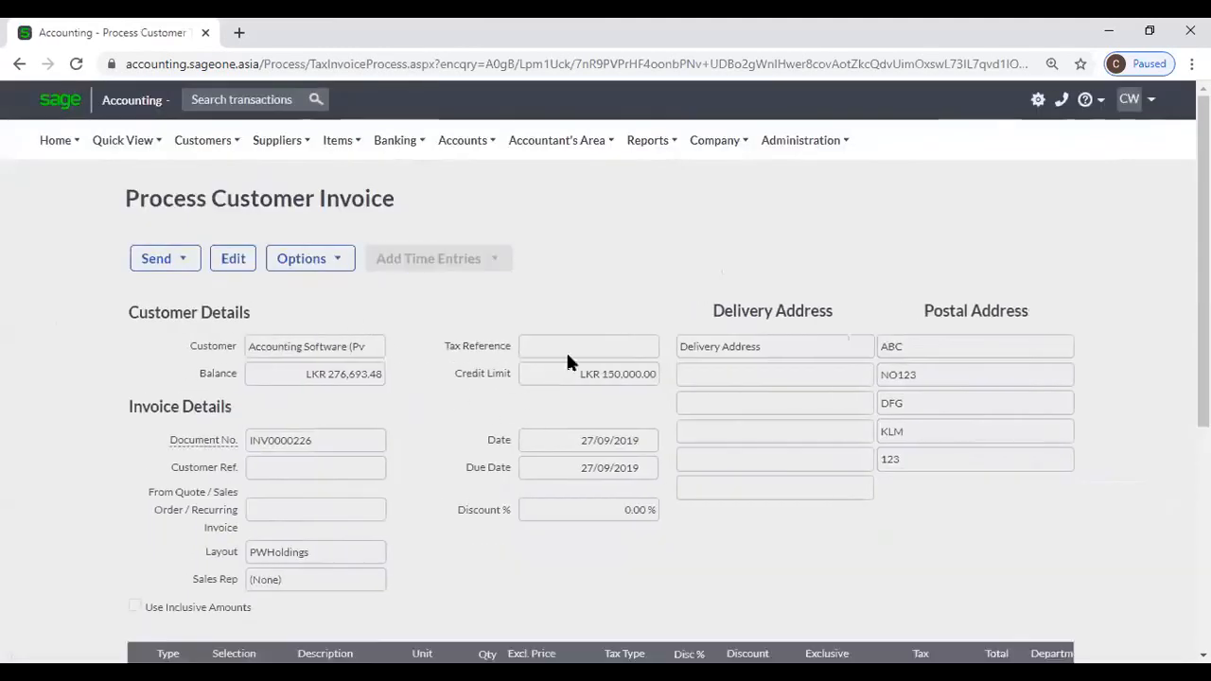
Examine the paid invoice's layout, document number and item line
scroll(346, 492, down, 3)
double_click(278, 298)
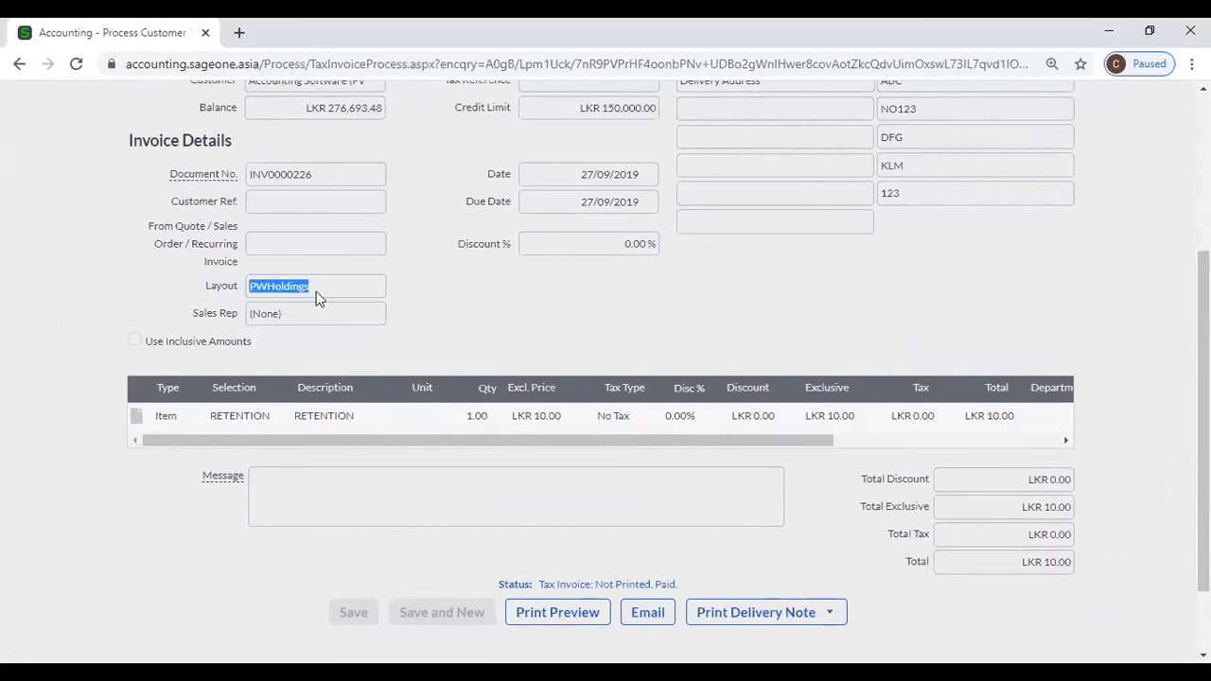
double_click(338, 181)
click(420, 273)
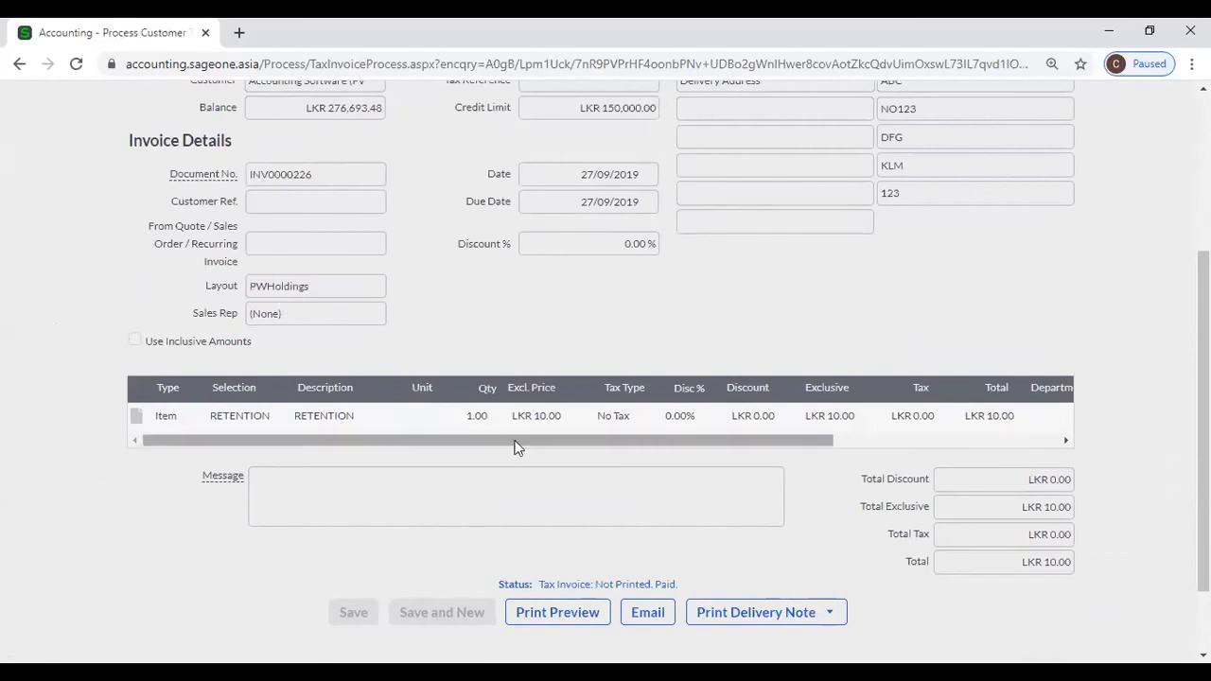
Switch this paid invoice to editing, accept re-issuing it, and check its customer reference, document number and customer fields
scroll(423, 365, up, 1)
scroll(424, 367, up, 1)
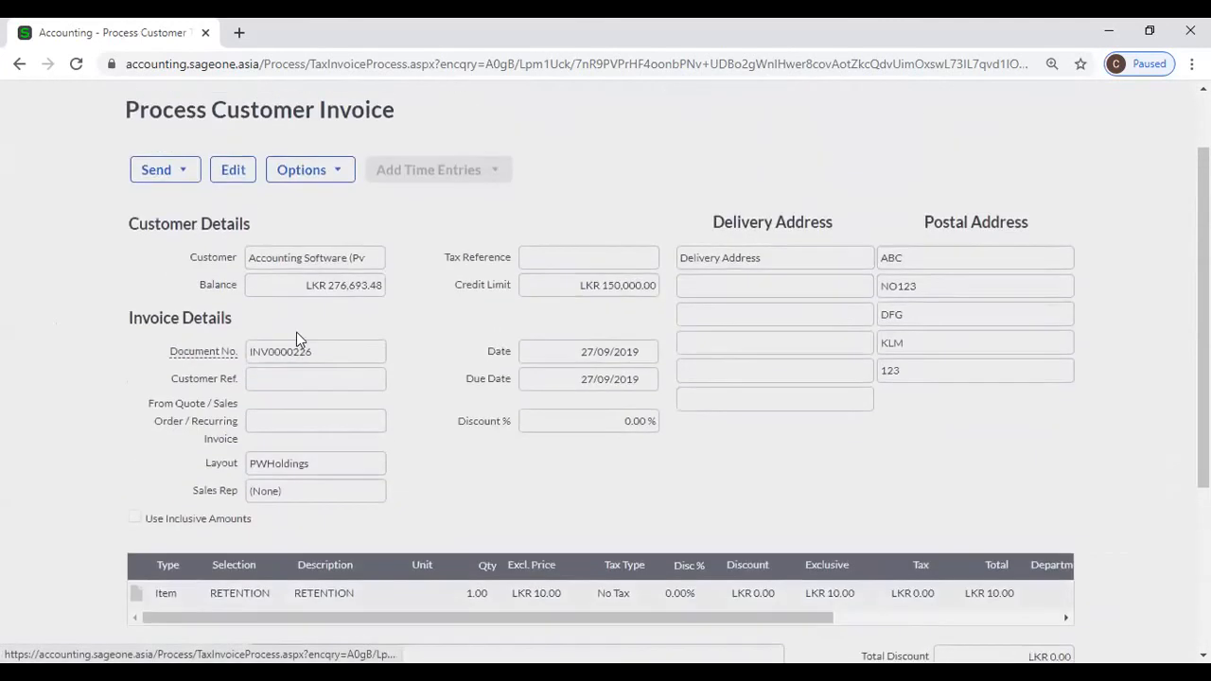
click(227, 172)
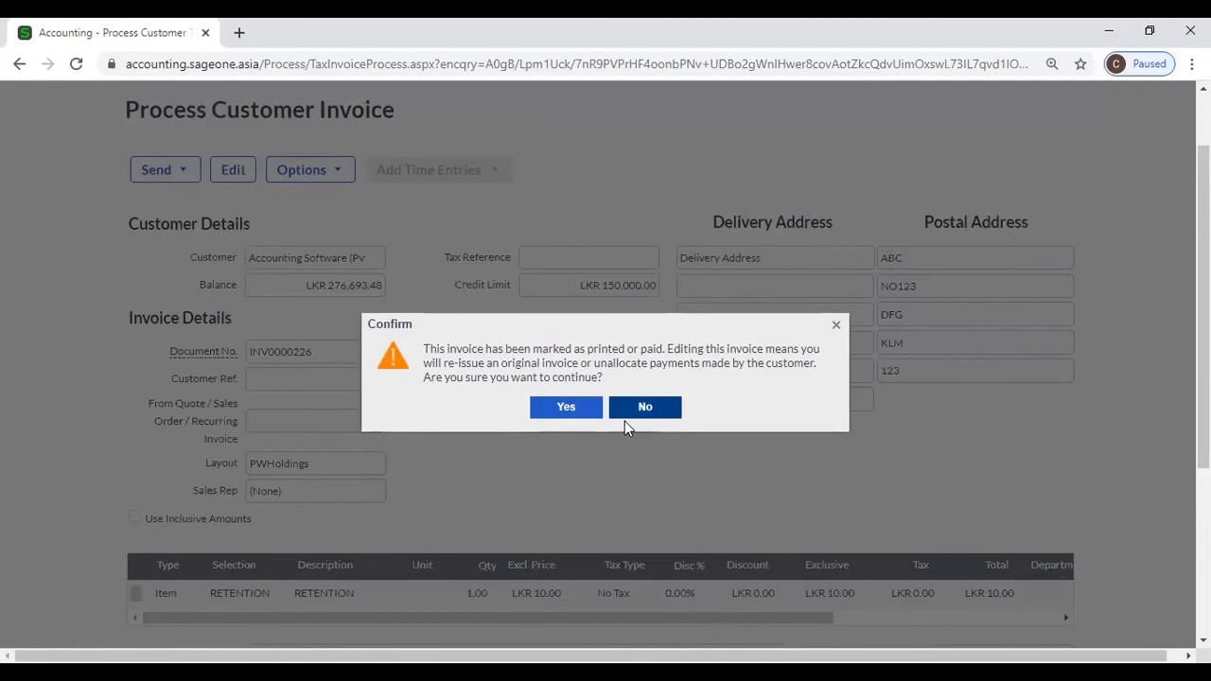
click(566, 407)
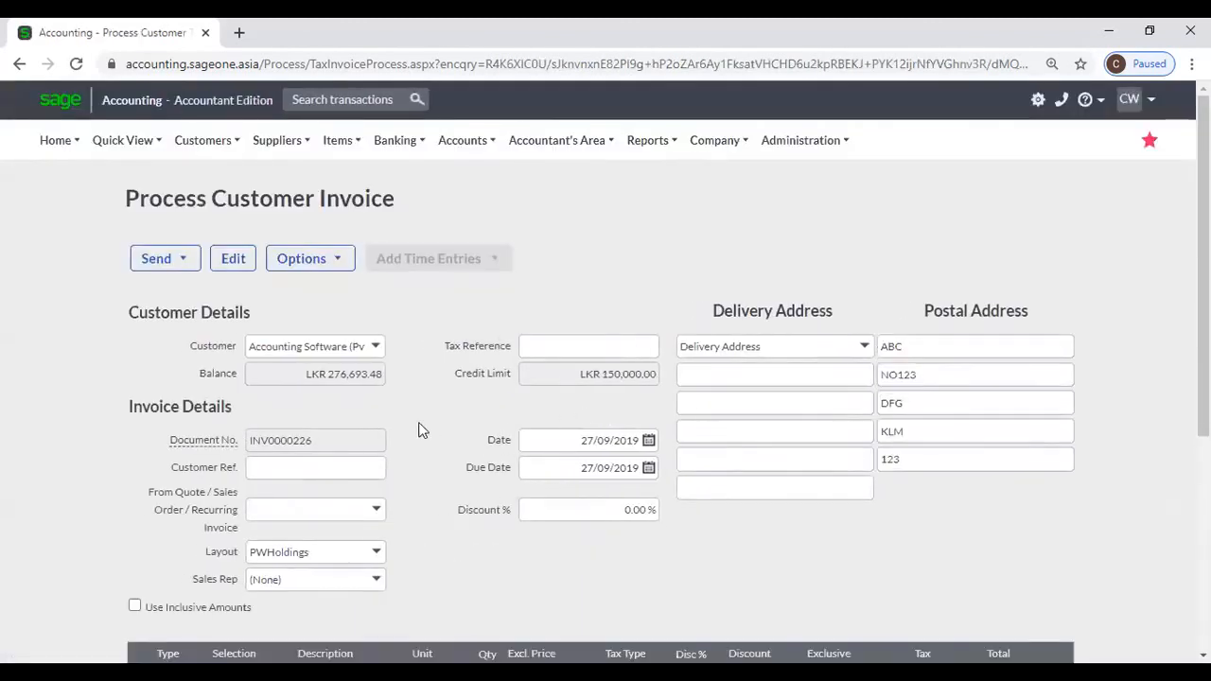
scroll(323, 422, down, 1)
click(315, 376)
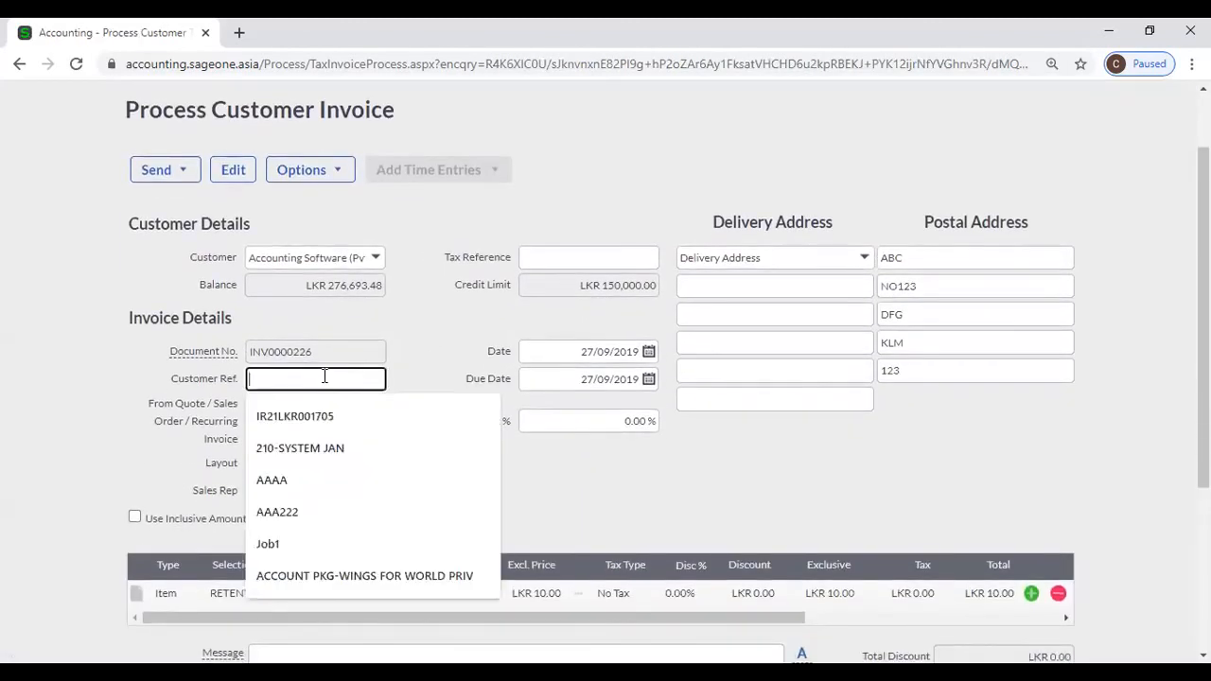
click(297, 358)
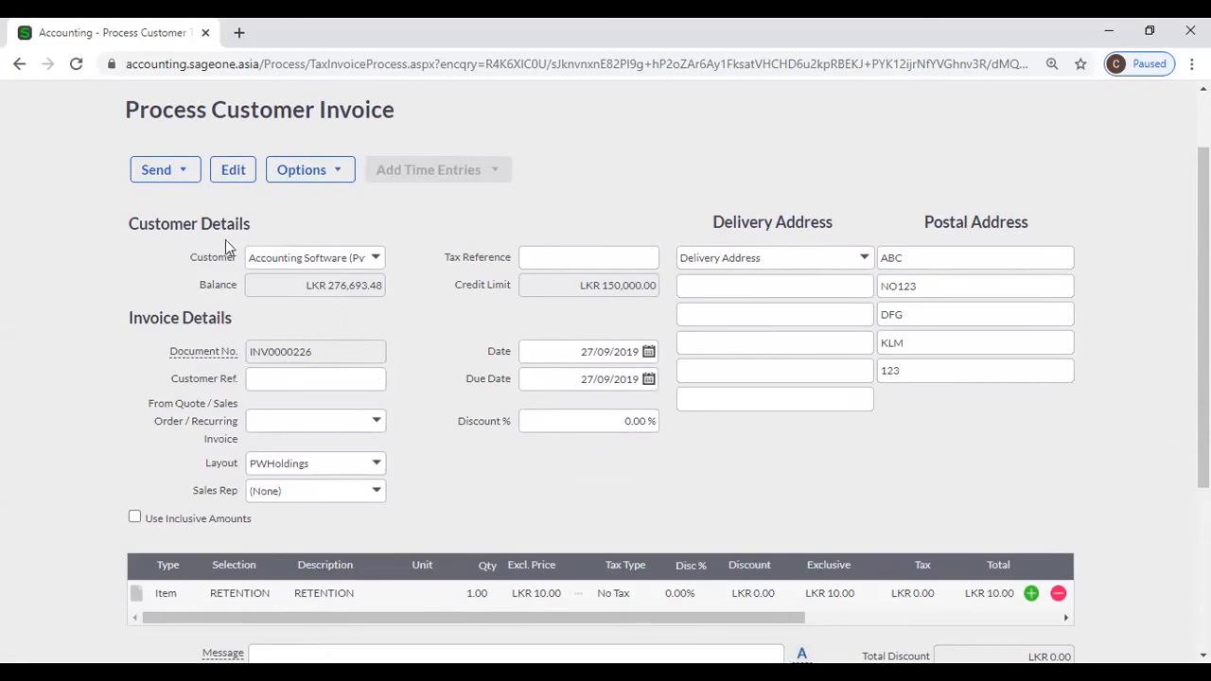
click(277, 258)
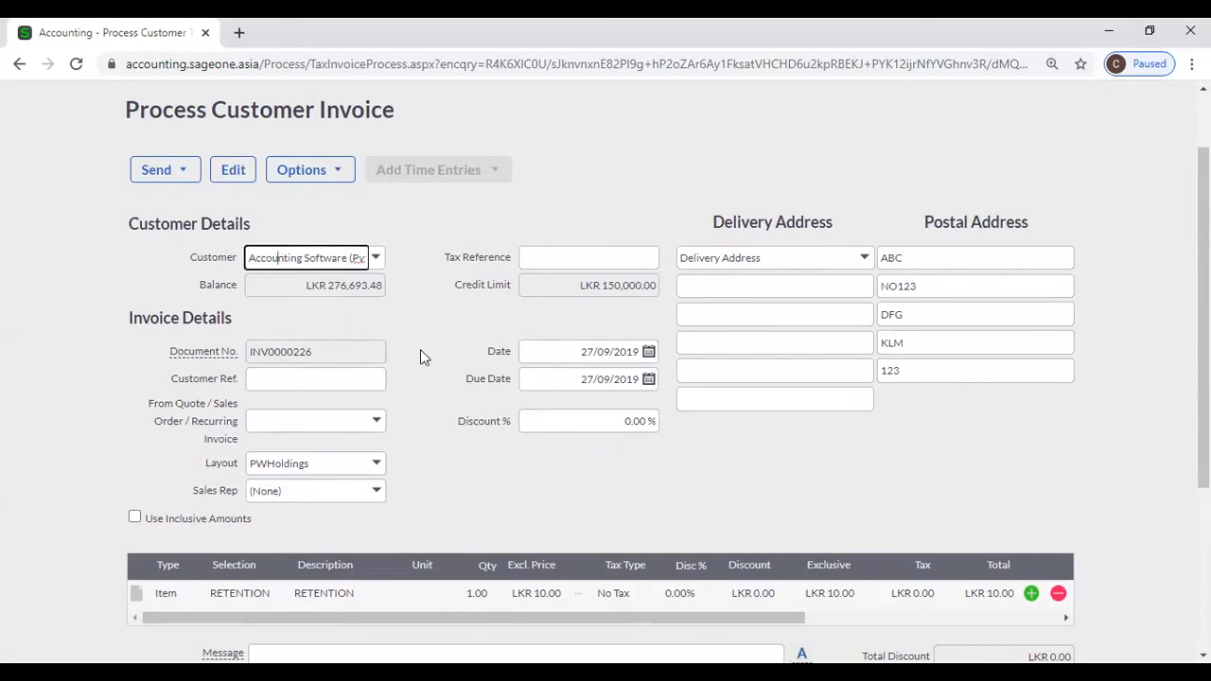
Check the item choices for the invoice line, keep RETENTION selected, and save the invoice
scroll(416, 356, down, 3)
click(306, 333)
click(282, 331)
click(282, 328)
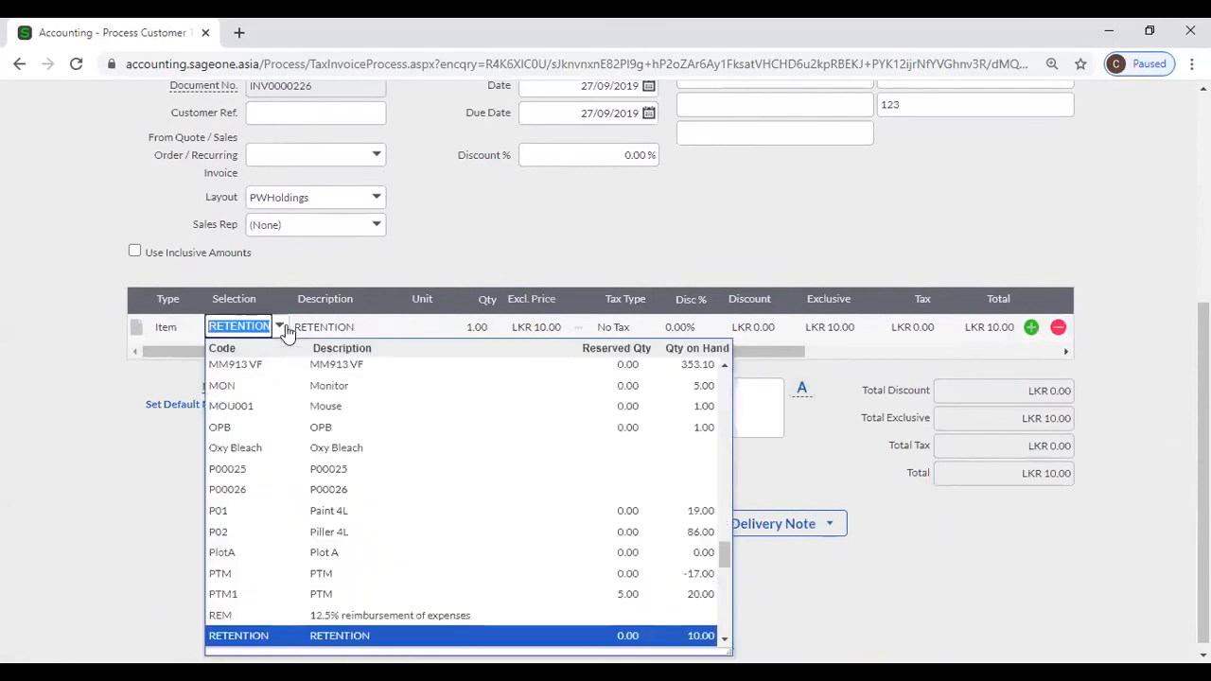
click(383, 286)
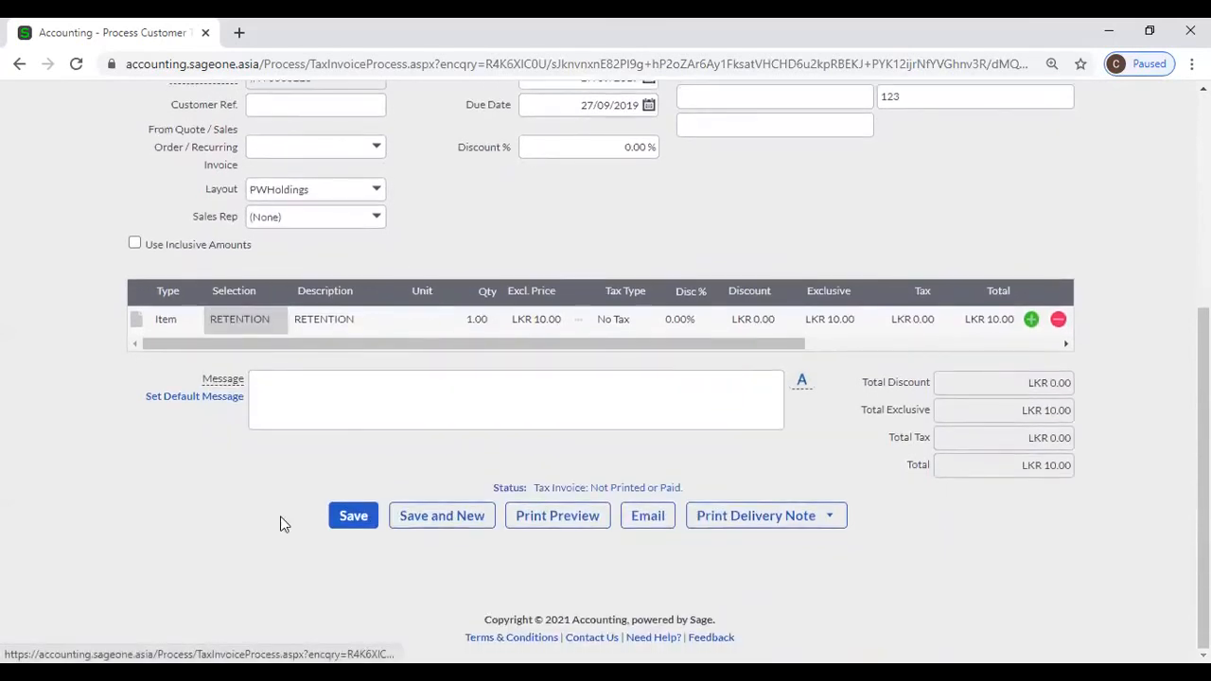
click(345, 523)
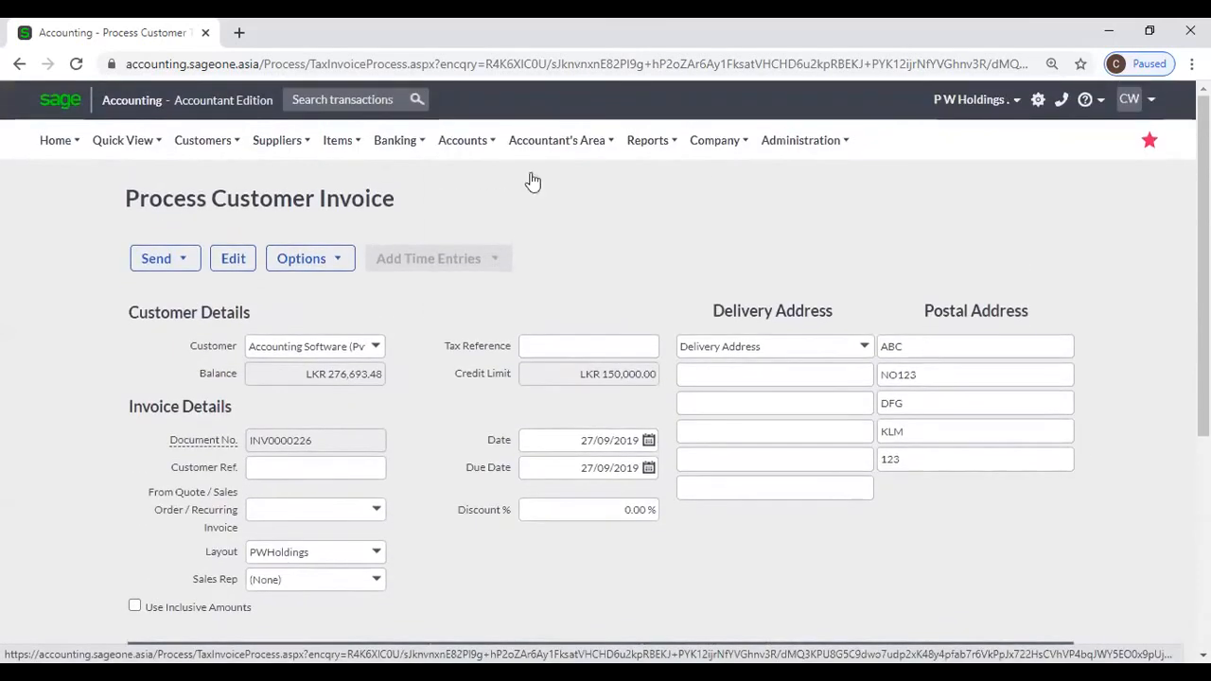